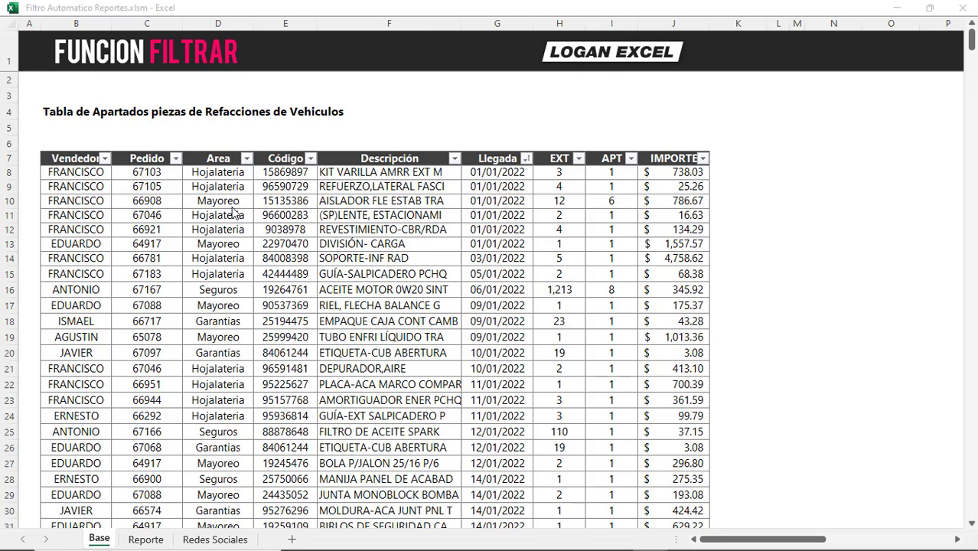
Step: Look over the Area entries in the Base table, then go to the Reporte sheet
click(206, 182)
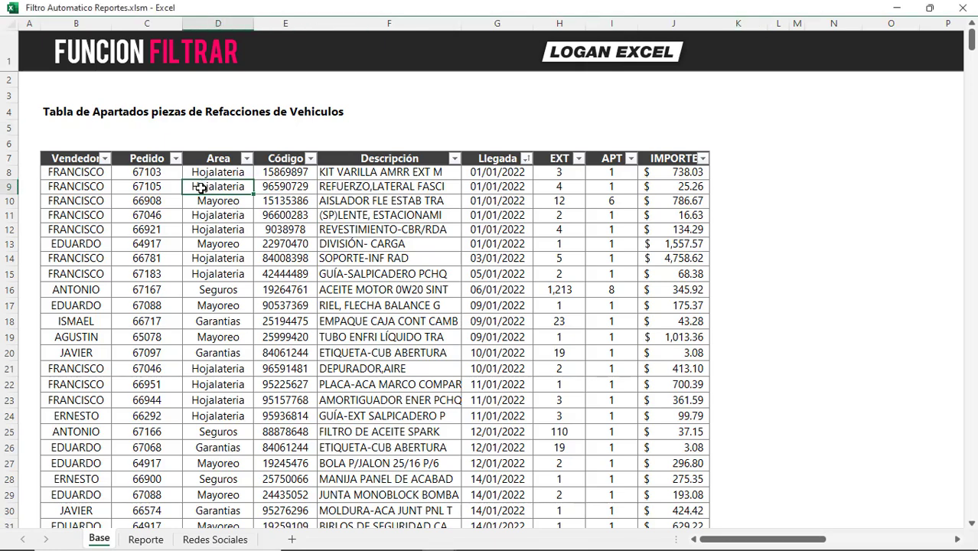
scroll(201, 188, down, 2)
scroll(199, 190, up, 2)
click(153, 542)
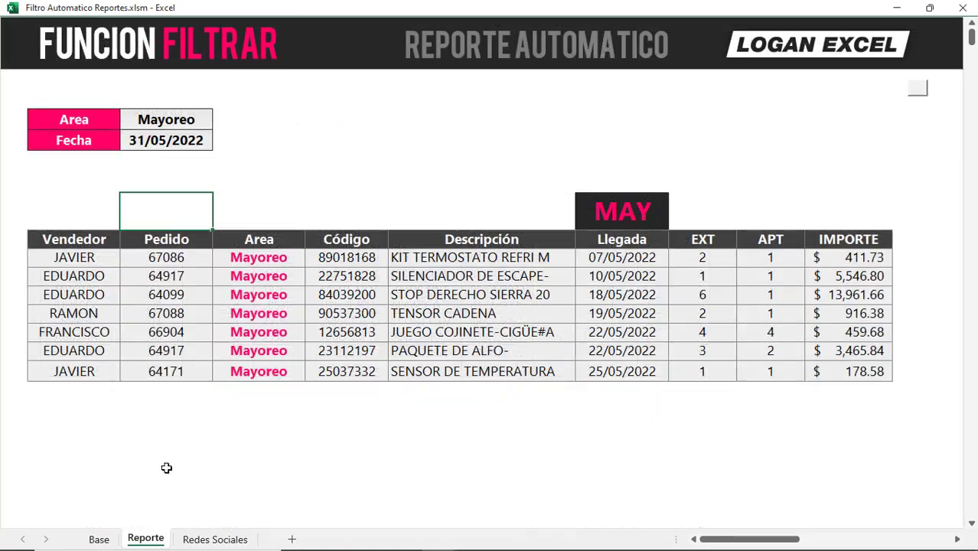
Step: Try Hojalateria and Garantias as the report Area, then set it back to Mayoreo
click(202, 164)
click(168, 124)
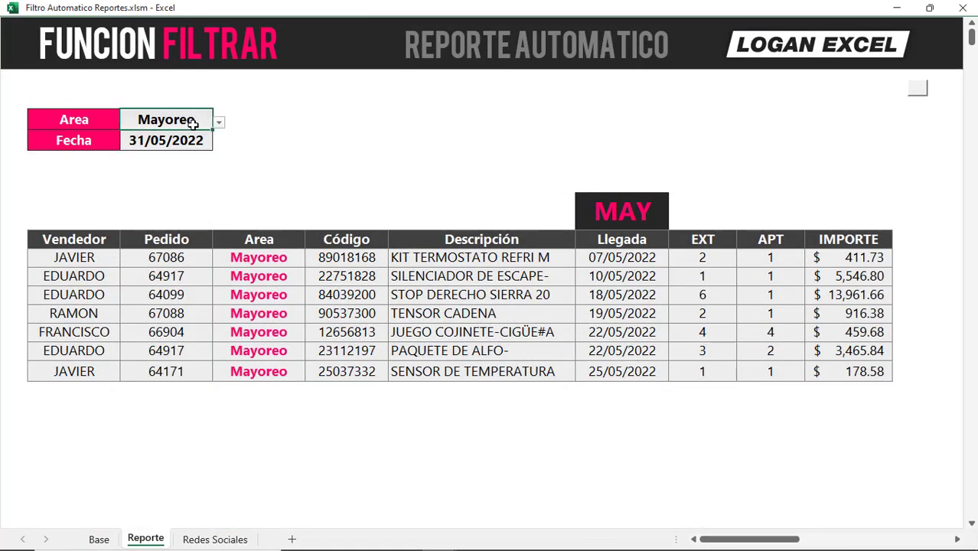
click(218, 124)
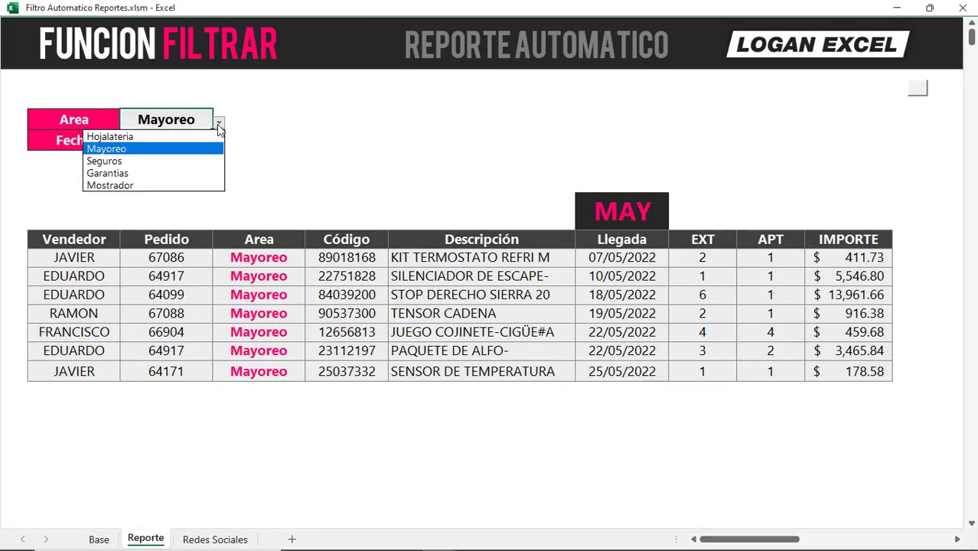
click(115, 136)
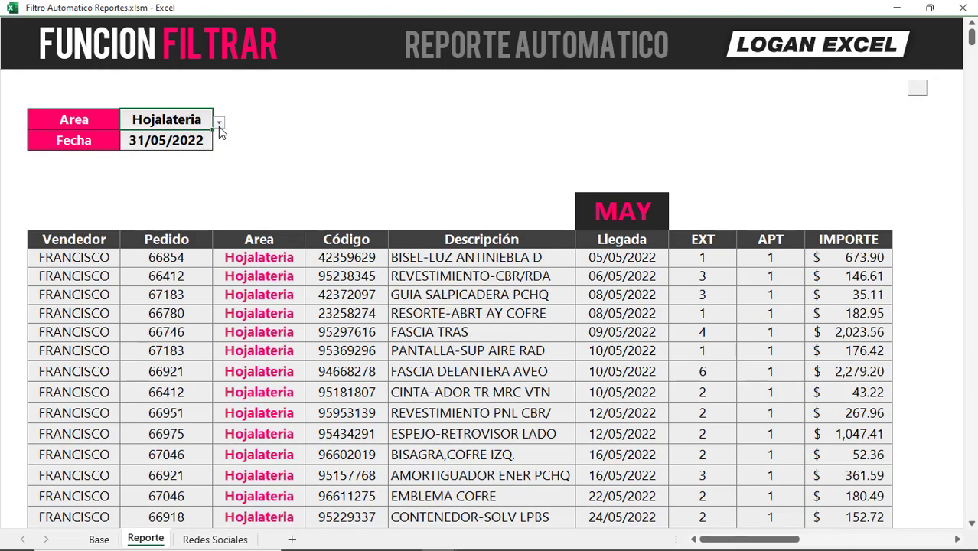
click(219, 124)
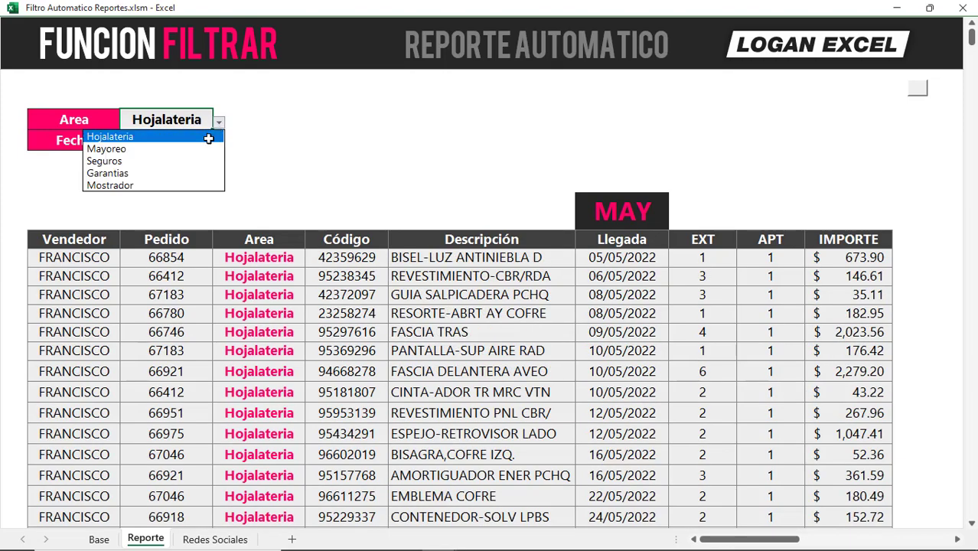
click(173, 172)
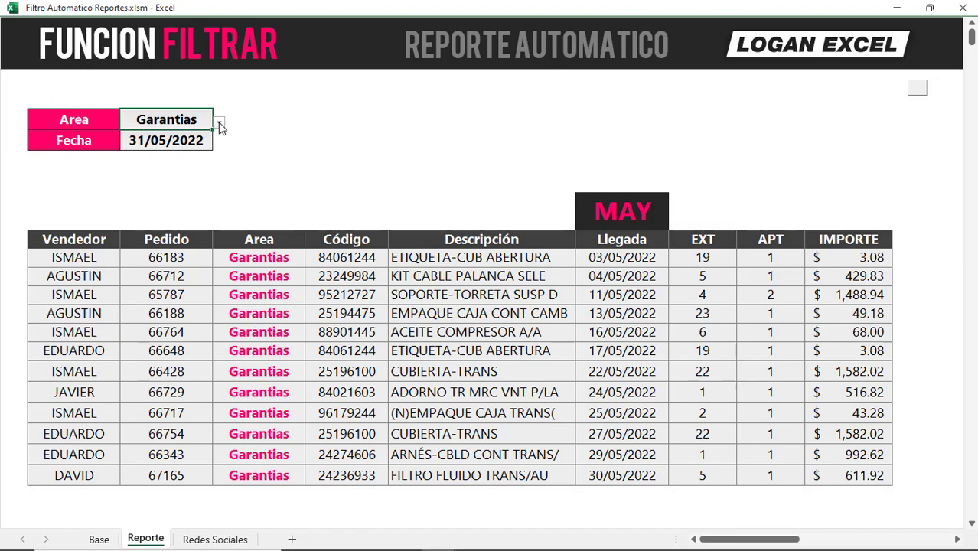
click(219, 124)
click(188, 150)
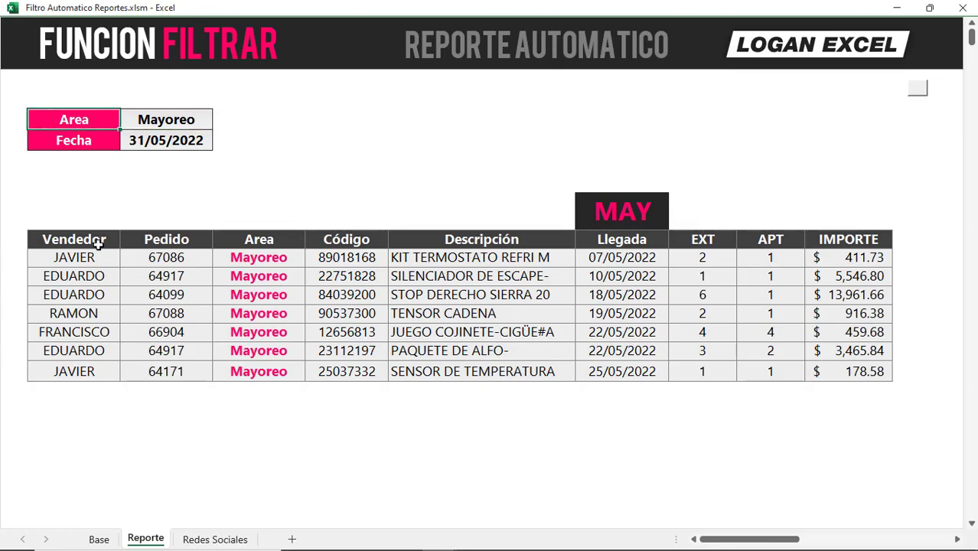
Step: Back on the Base sheet, inspect the seller entries and order number 66921
click(99, 539)
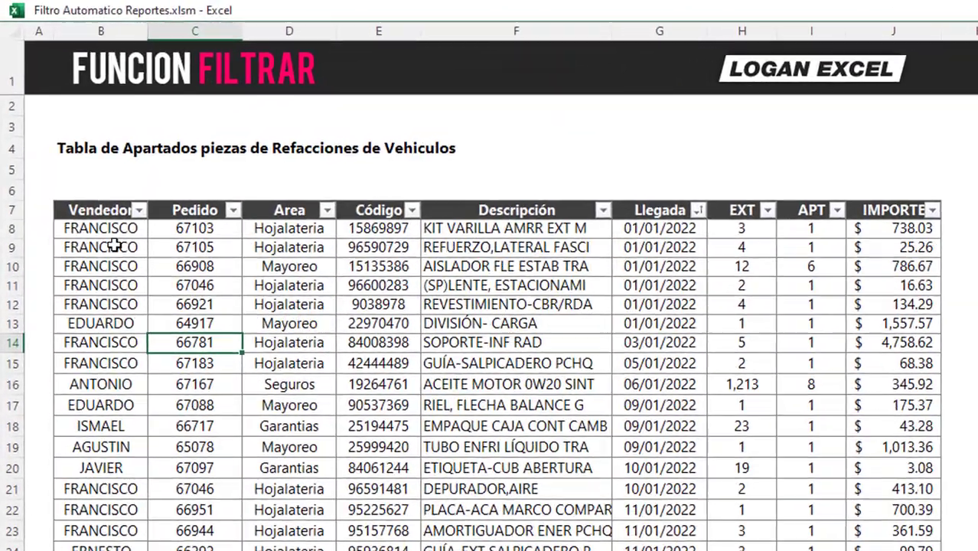
click(113, 245)
click(82, 153)
click(98, 228)
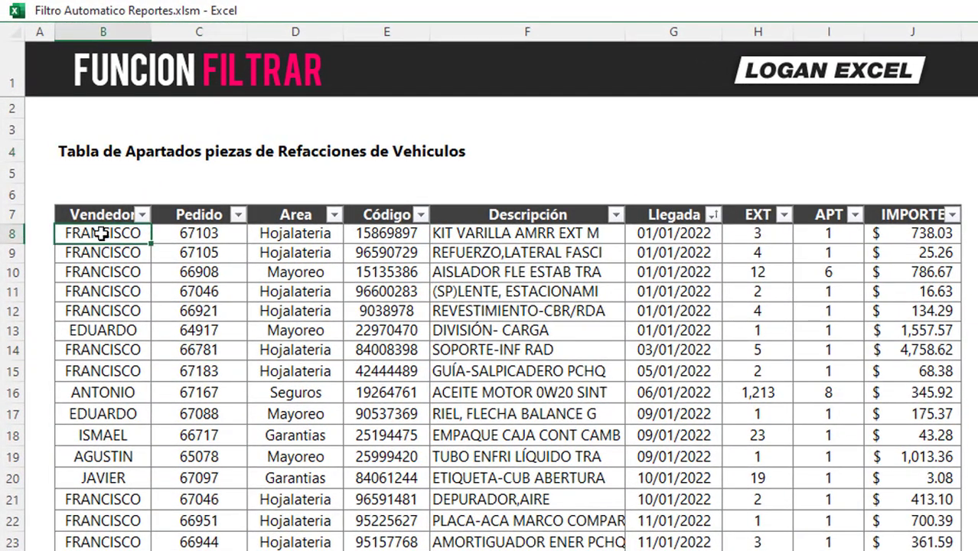
click(98, 166)
click(206, 310)
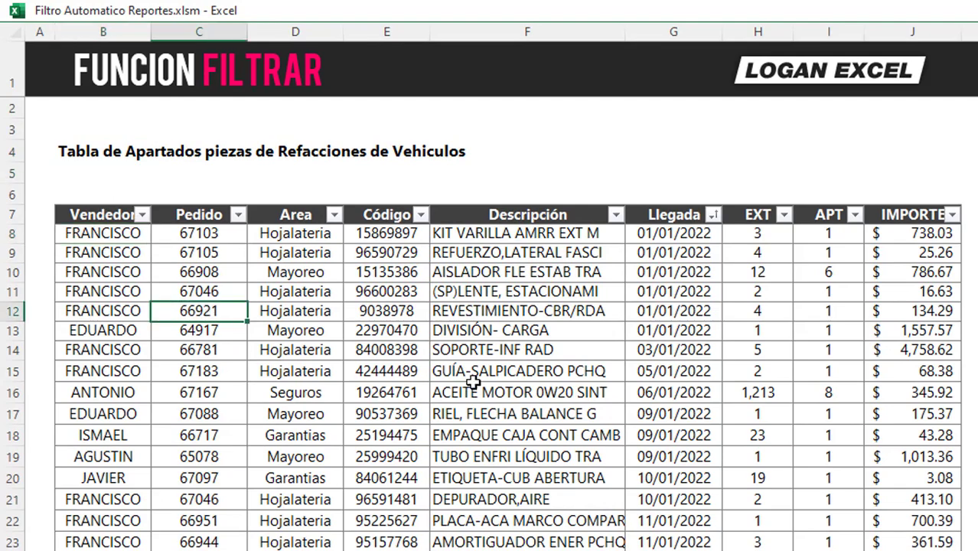
scroll(472, 382, down, 1)
scroll(473, 382, down, 3)
scroll(473, 383, up, 3)
scroll(473, 382, up, 1)
Step: Check the rows 9–13 values, then select the source data block B6:F22
click(417, 313)
click(561, 272)
click(772, 279)
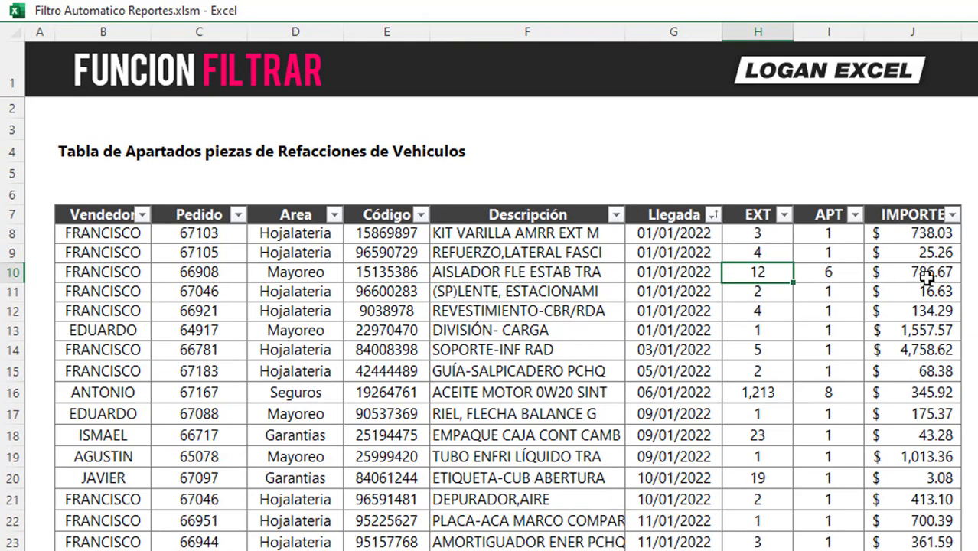
drag(850, 253, 834, 330)
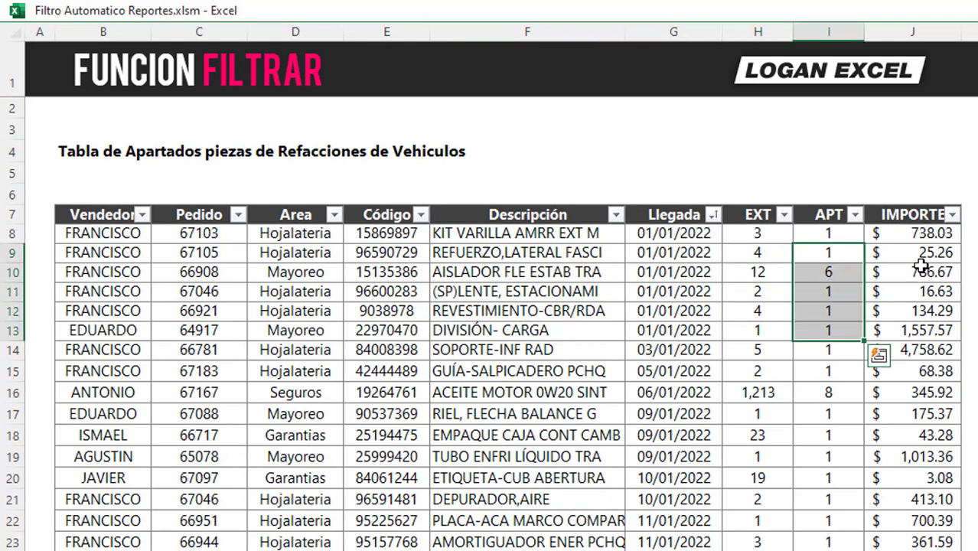
click(295, 330)
drag(123, 191, 620, 520)
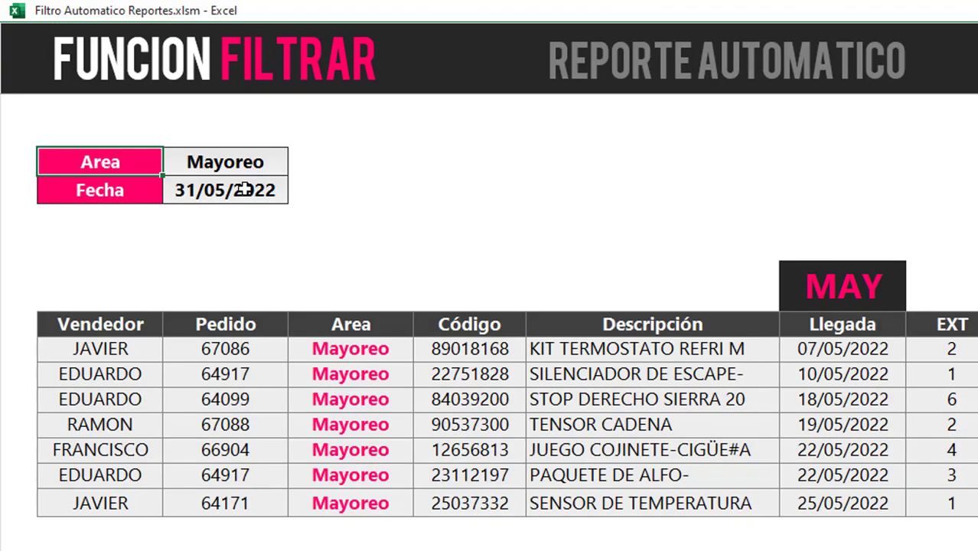
Step: Change the report Fecha to July 2022, then to October 2022
click(243, 190)
click(297, 194)
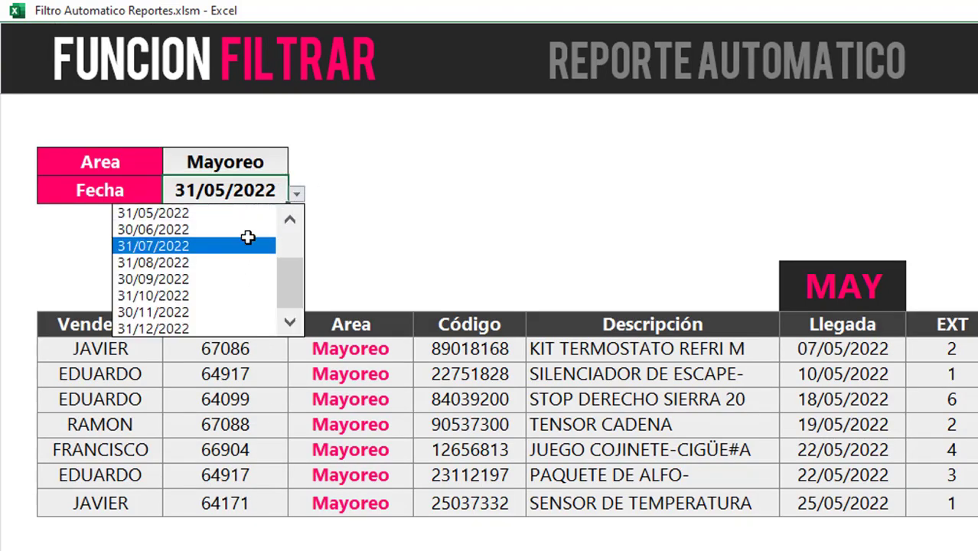
click(247, 242)
click(297, 195)
click(220, 293)
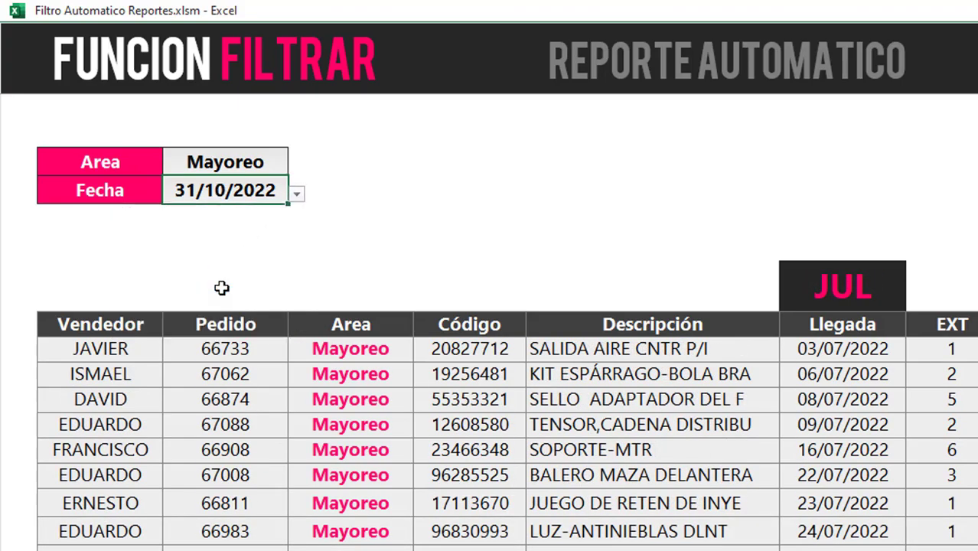
Step: Filter the report to the Garantias area and check the first seller listed
click(242, 168)
click(296, 165)
click(253, 232)
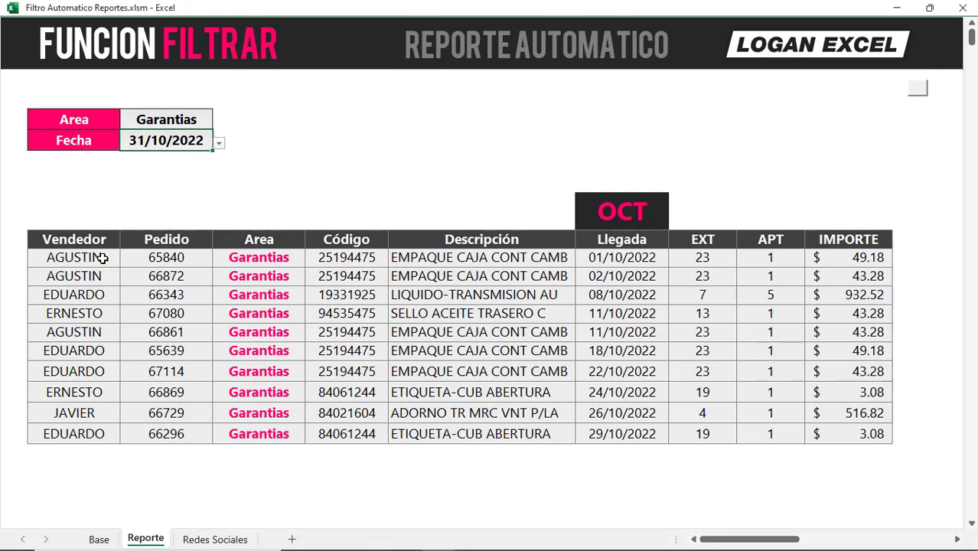
click(101, 258)
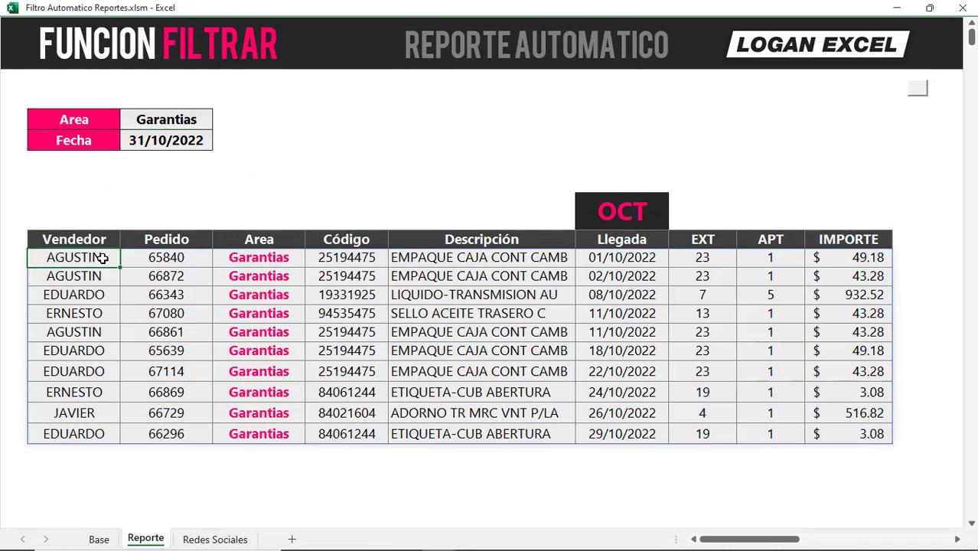
Step: Switch the Area to Seguros and select all rows of the filtered report
drag(169, 120, 187, 136)
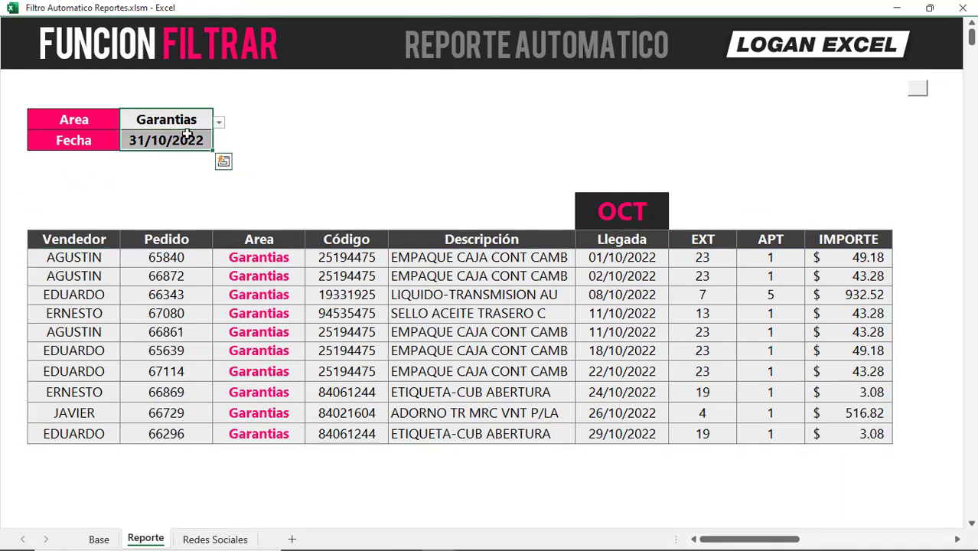
click(199, 120)
click(199, 144)
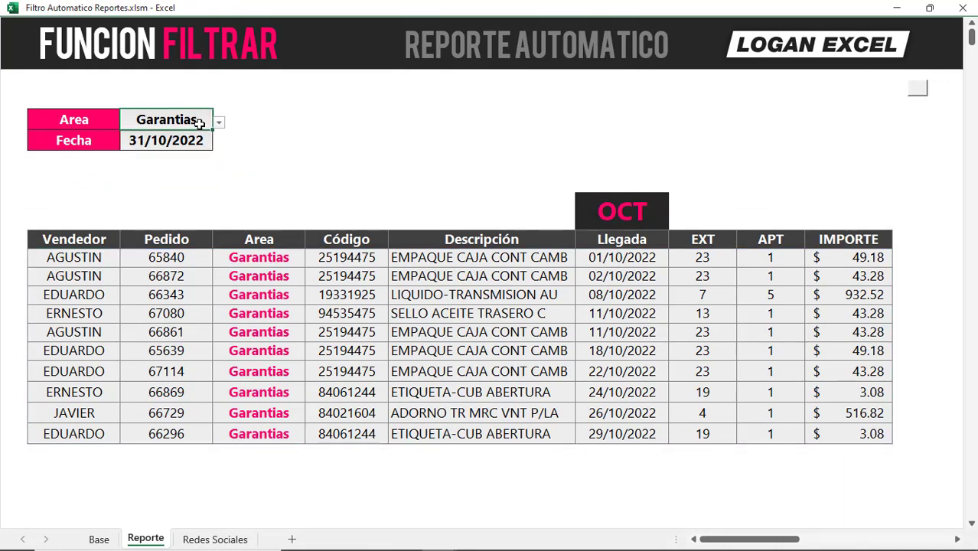
click(219, 122)
click(184, 141)
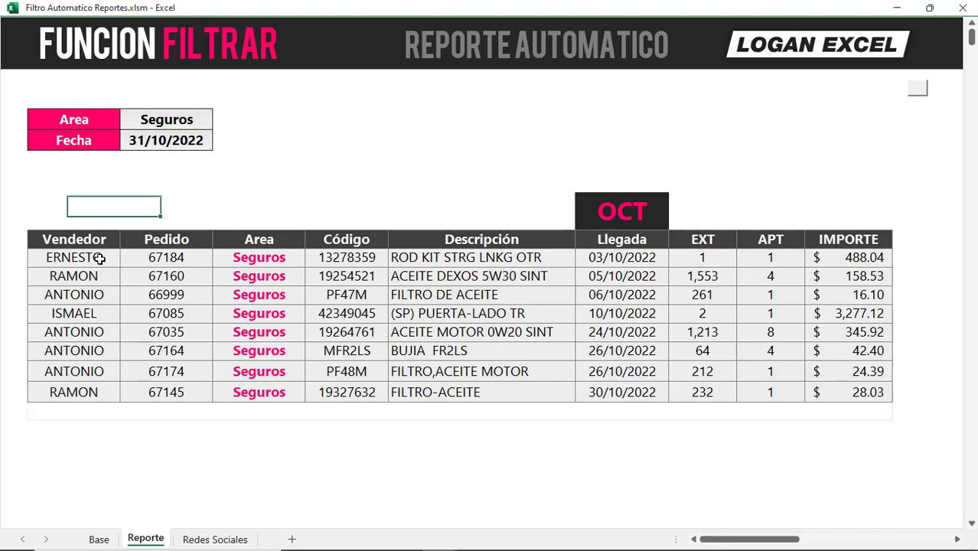
drag(96, 258, 853, 393)
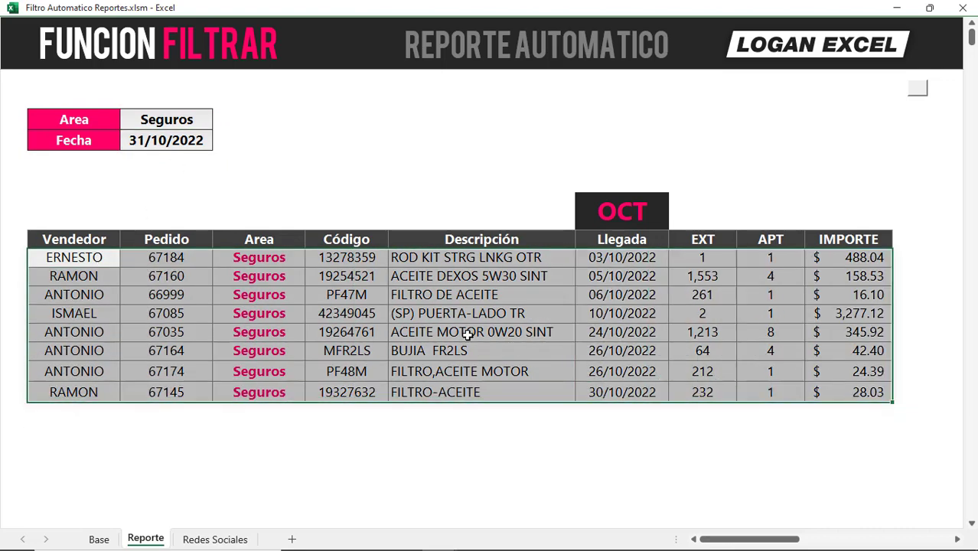
Step: Look up order 67105 in the Base data, then return to the Reporte sheet
key(ctrl+Page_Up)
click(161, 192)
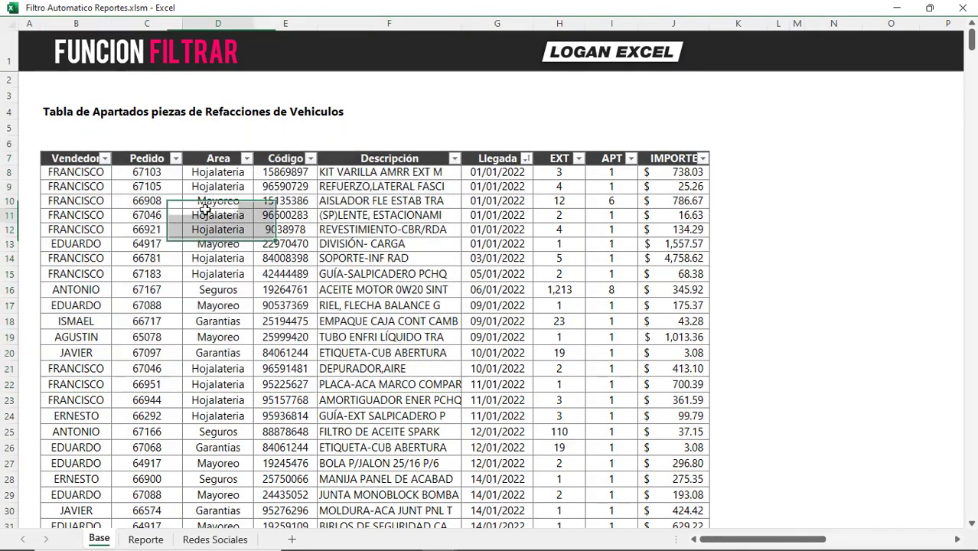
click(148, 538)
click(162, 119)
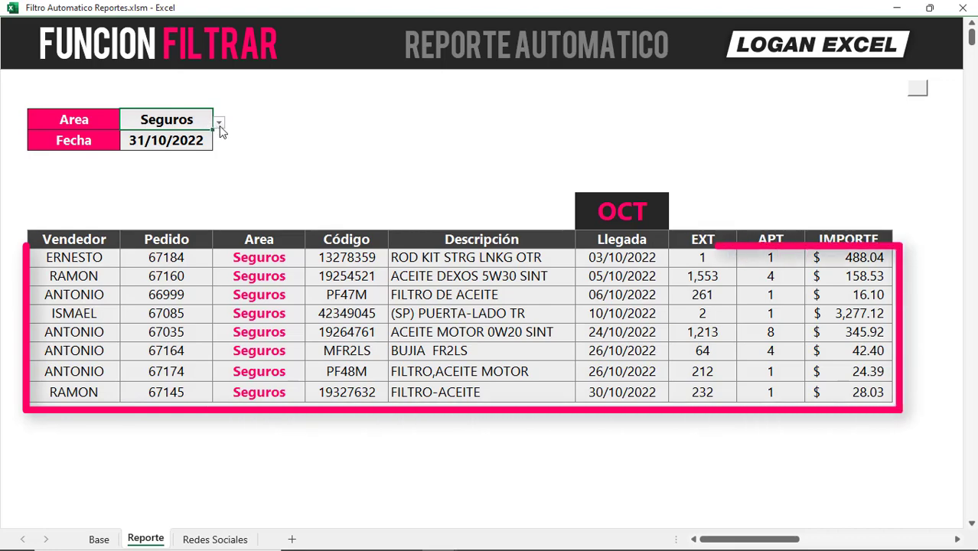
Step: Set the Fecha to June 2022, then December 2022, then January 2022
click(166, 142)
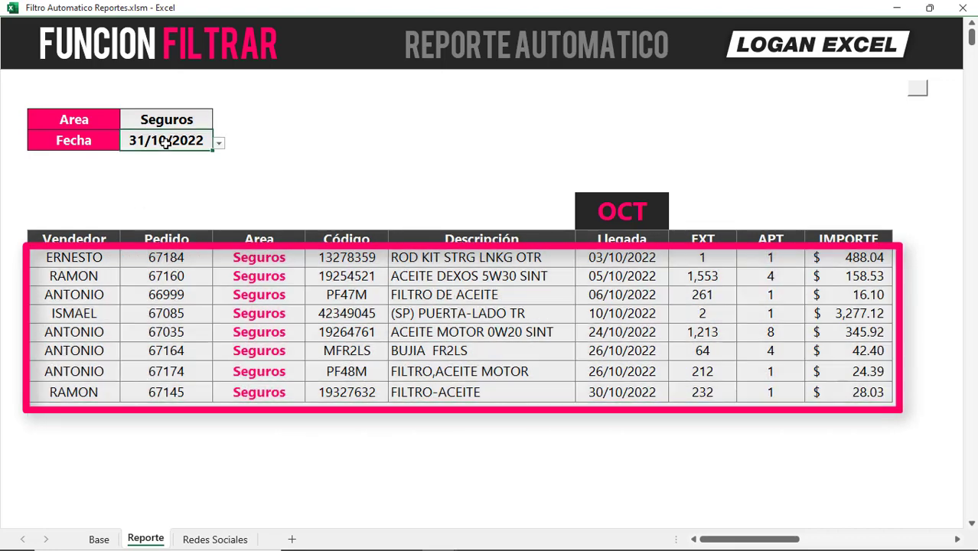
click(220, 145)
click(189, 171)
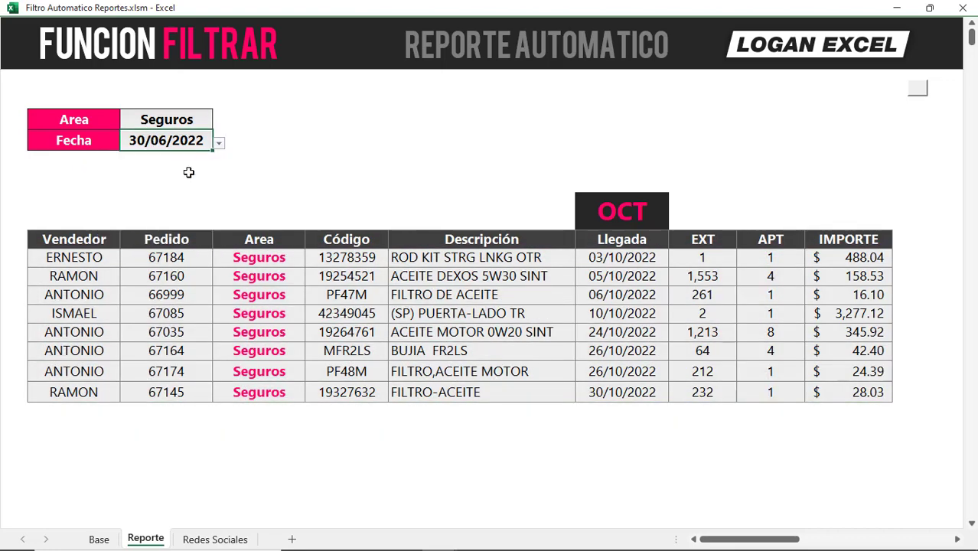
click(219, 144)
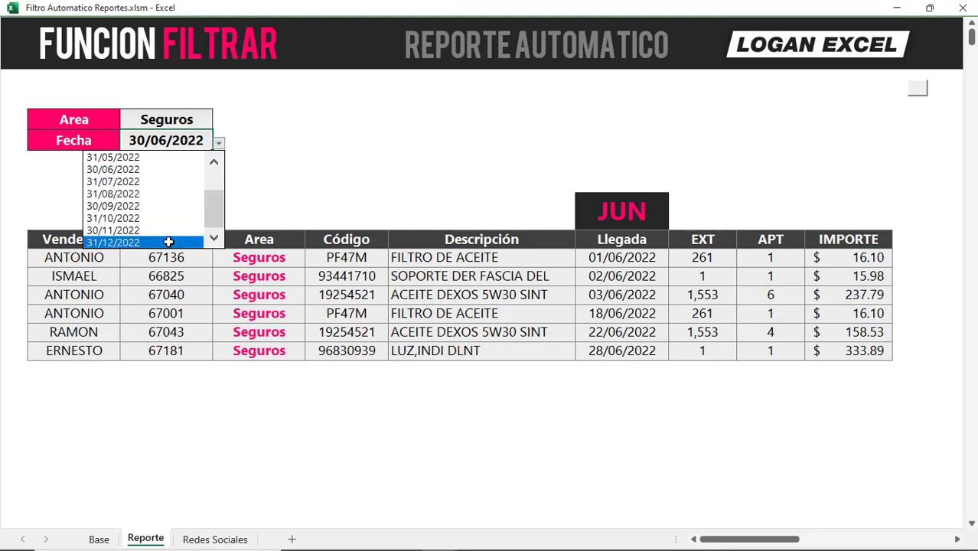
click(168, 242)
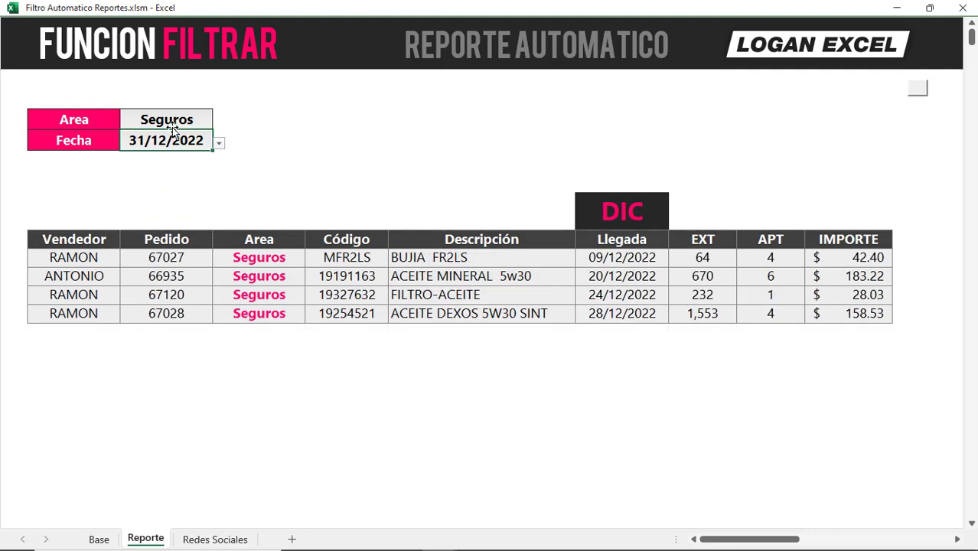
click(219, 144)
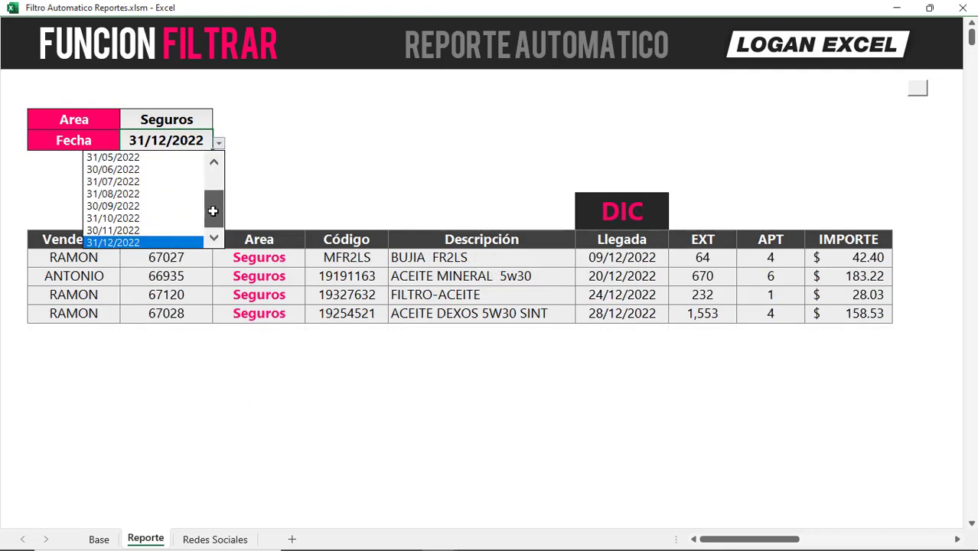
drag(213, 211, 213, 163)
click(187, 157)
Step: Set the Area to Garantias, then to Hojalateria
click(220, 124)
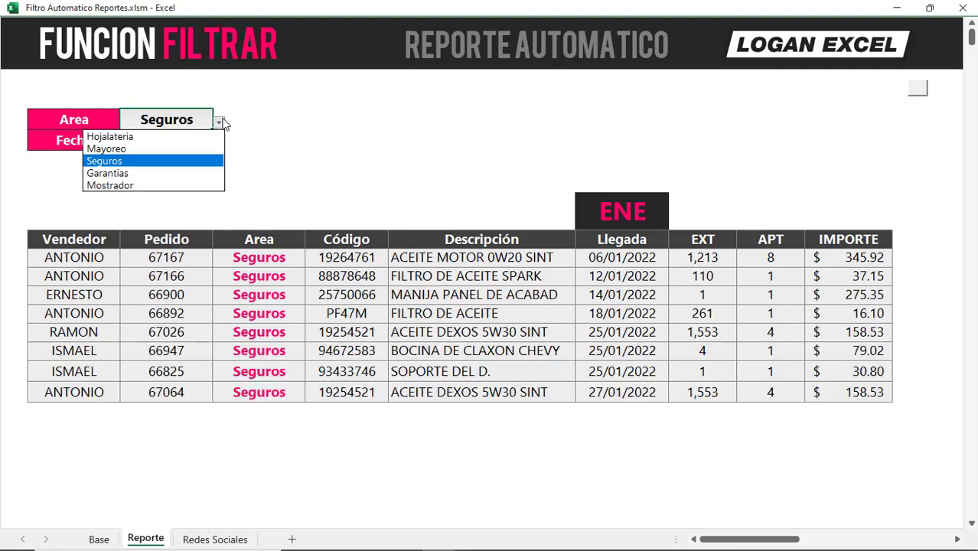
key(Down)
key(Return)
click(220, 123)
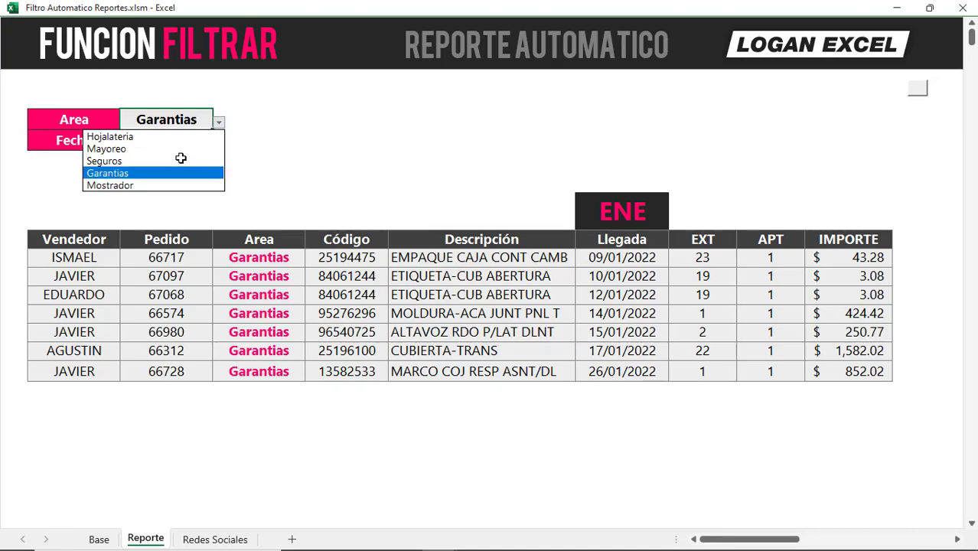
click(176, 136)
Step: Scroll through the Hojalateria results to check where the filtered rows end
scroll(175, 317, down, 1)
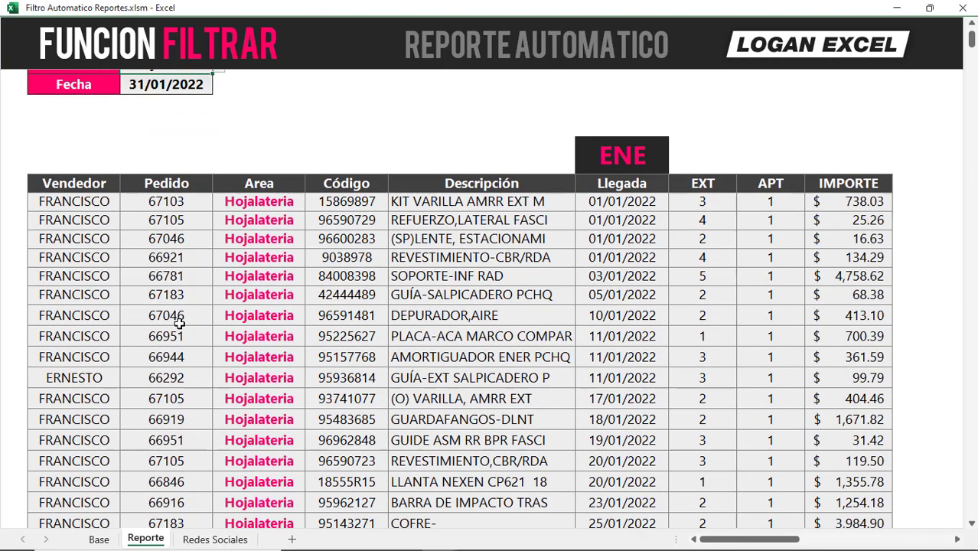
scroll(177, 317, down, 2)
scroll(153, 367, down, 2)
click(146, 409)
click(146, 416)
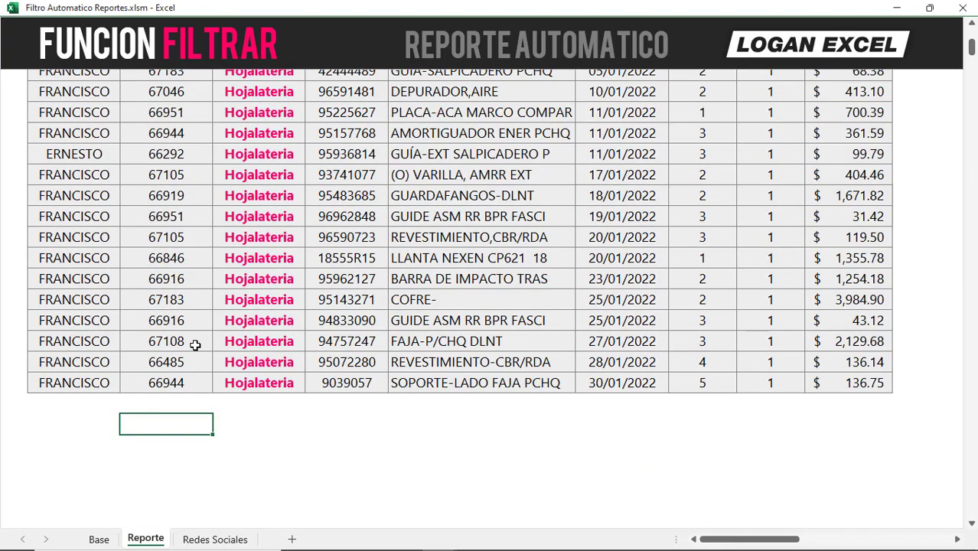
scroll(194, 345, up, 5)
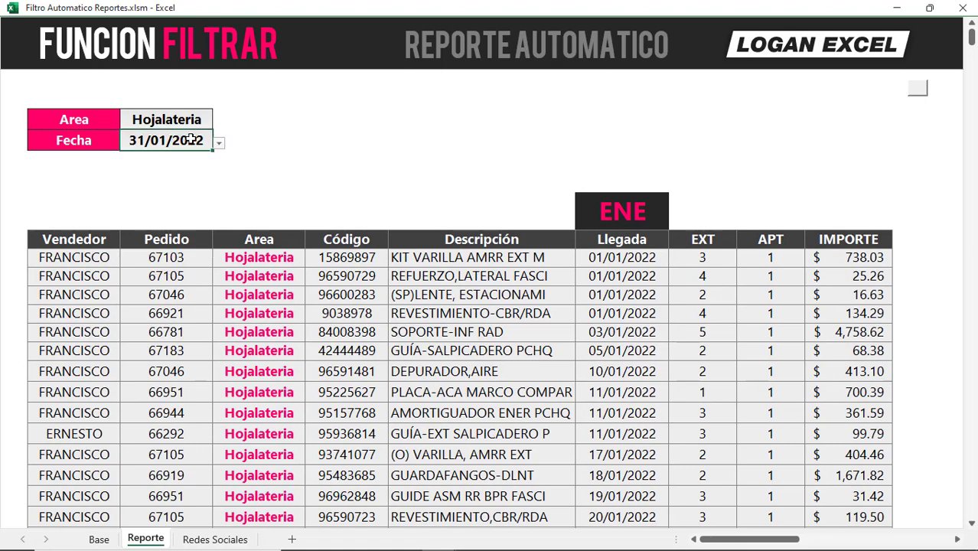
Step: Switch the Area to Mostrador, which returns only No hay datos
click(218, 146)
click(168, 176)
click(96, 258)
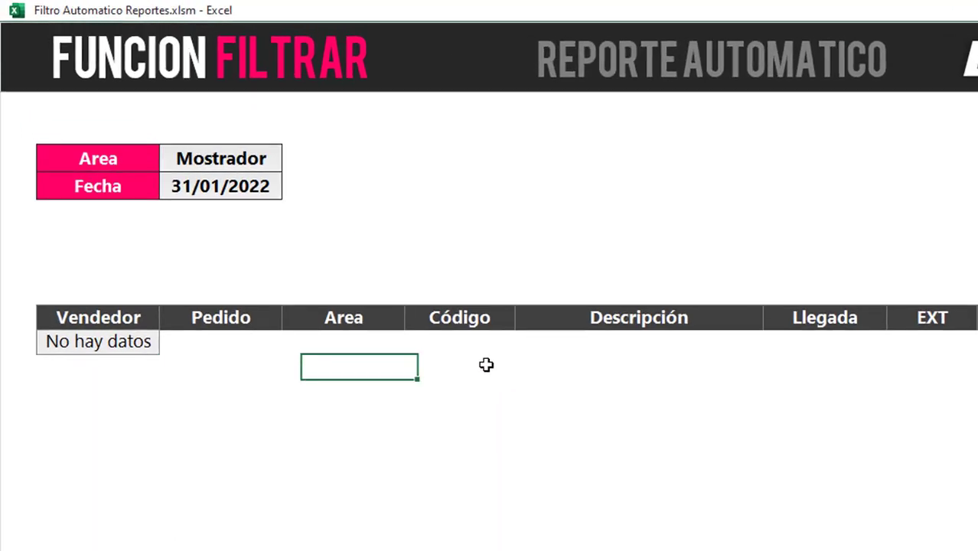
Step: Inspect the Mostrador report cells, including the No hay datos result
click(178, 125)
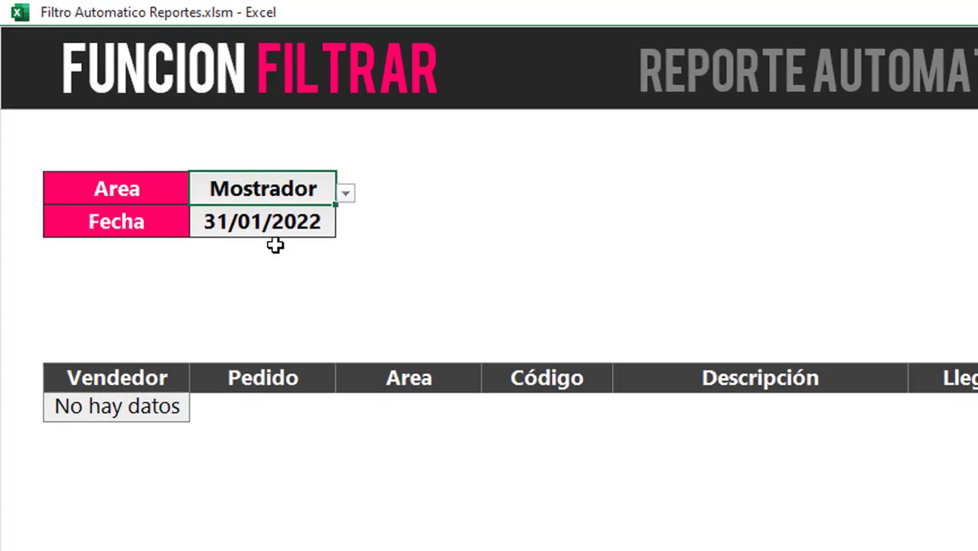
click(282, 273)
click(175, 404)
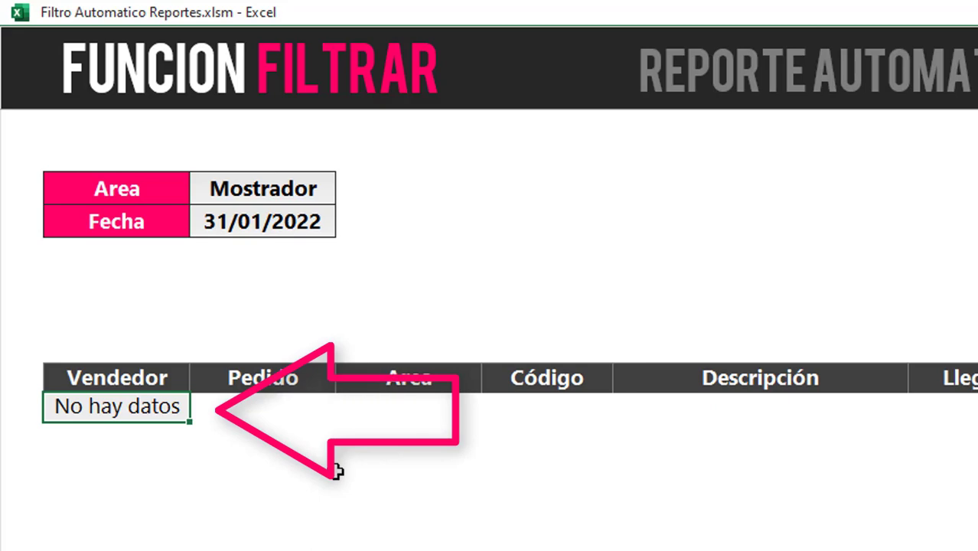
click(204, 138)
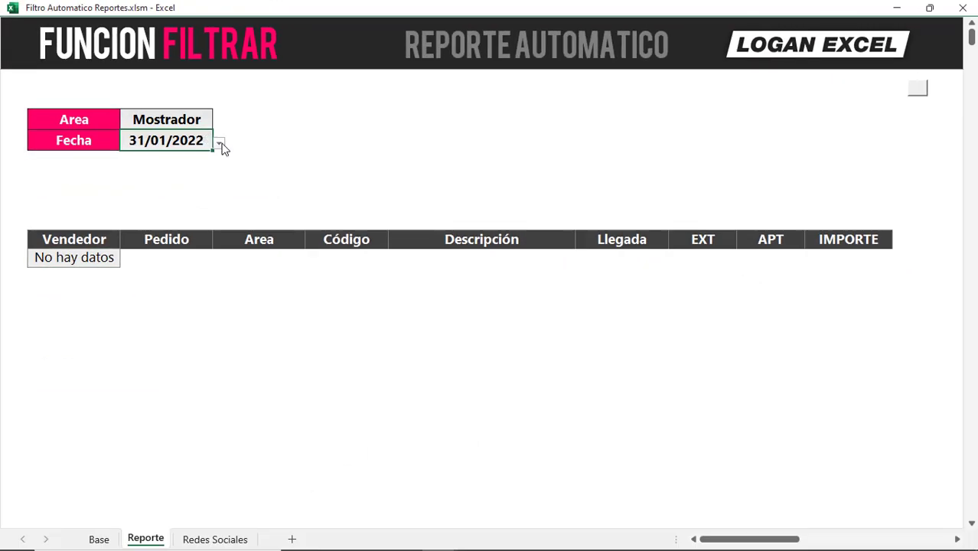
Step: Run the report Fecha through 28/02, 31/05, 30/09 and 30/11/2022
click(219, 143)
click(186, 167)
click(219, 143)
click(188, 190)
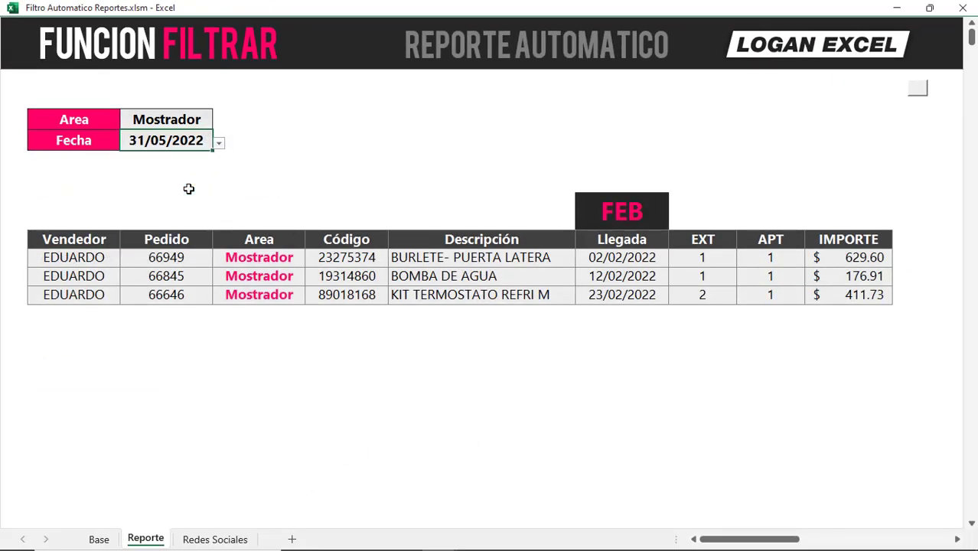
click(219, 143)
click(177, 201)
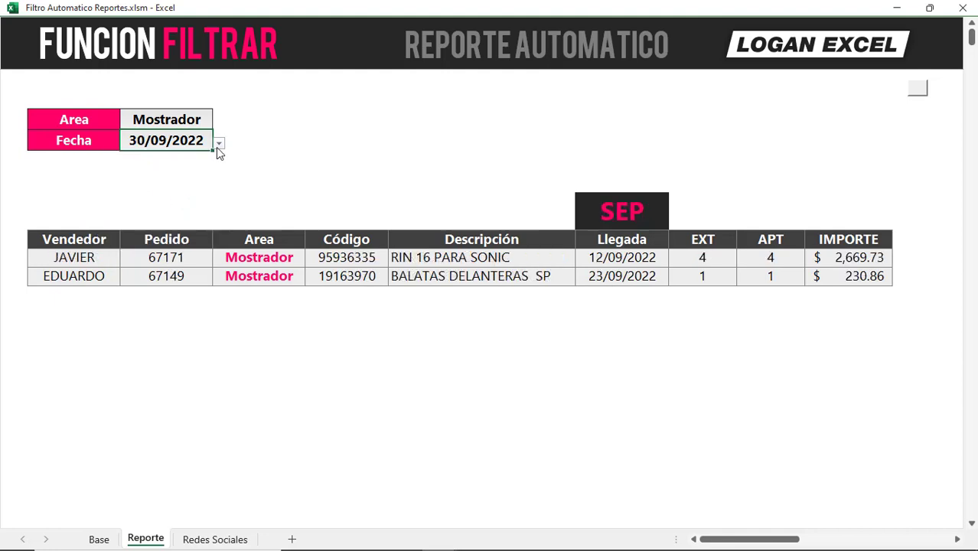
click(219, 143)
click(163, 230)
Step: Reset the Fecha to 31/01/2022 and set the Area to Garantias
click(219, 143)
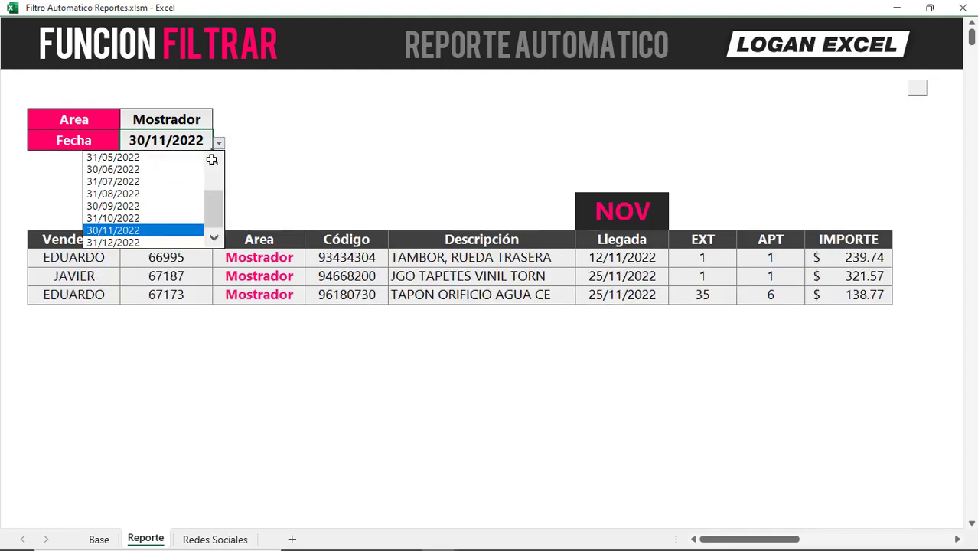
click(167, 230)
click(203, 122)
click(219, 122)
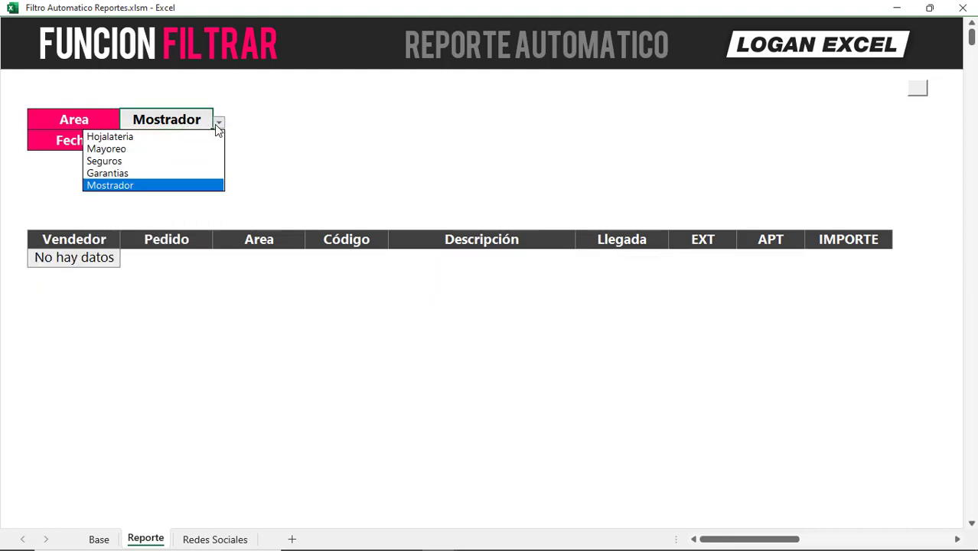
click(192, 172)
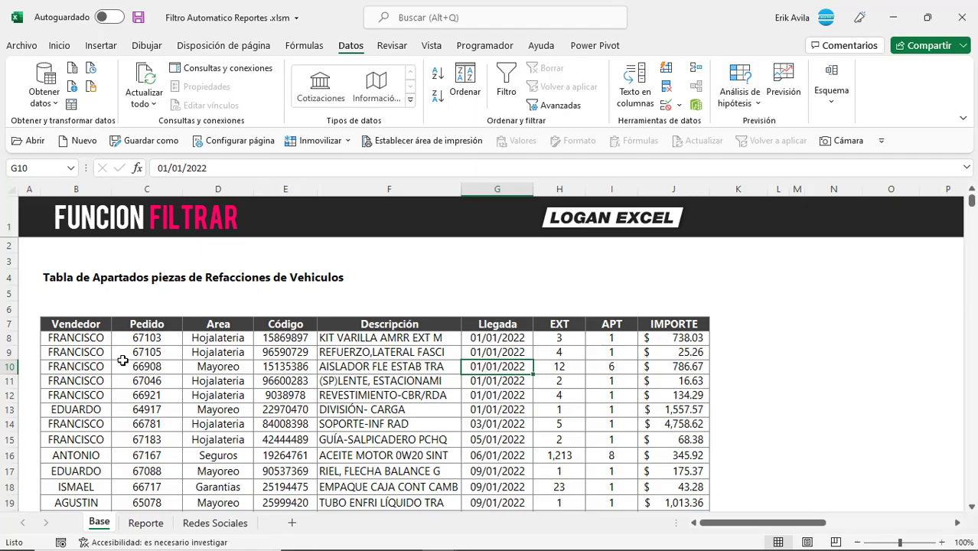
Step: Select Pedido 67105 in Base cell C9, then go to the empty Reporte sheet
click(155, 354)
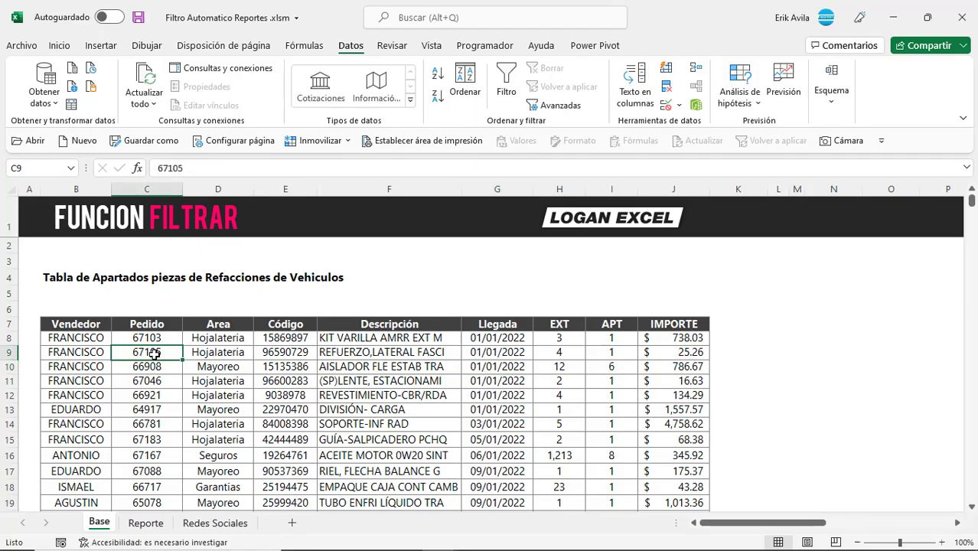
click(150, 522)
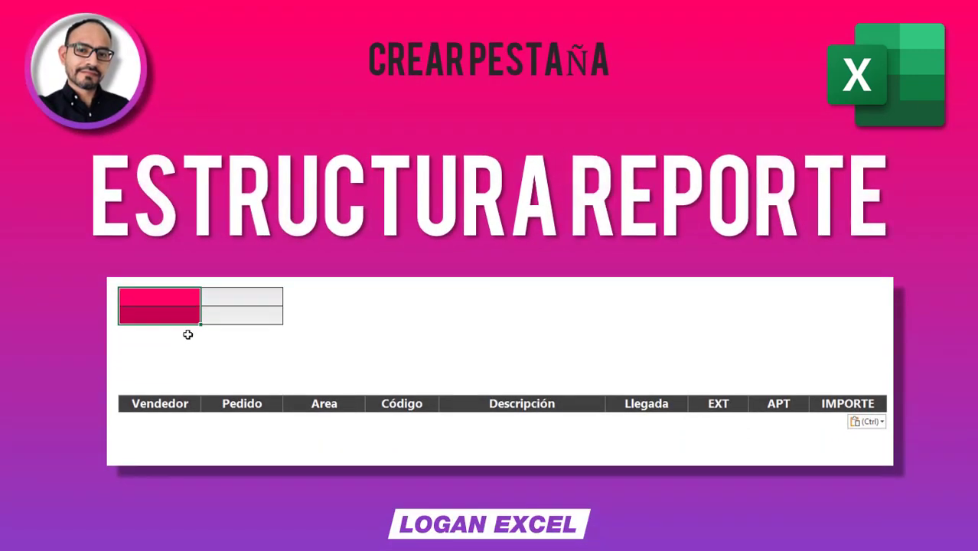
Step: Copy the Base column headers B7:J7, Vendedor through IMPORTE
drag(123, 368, 858, 369)
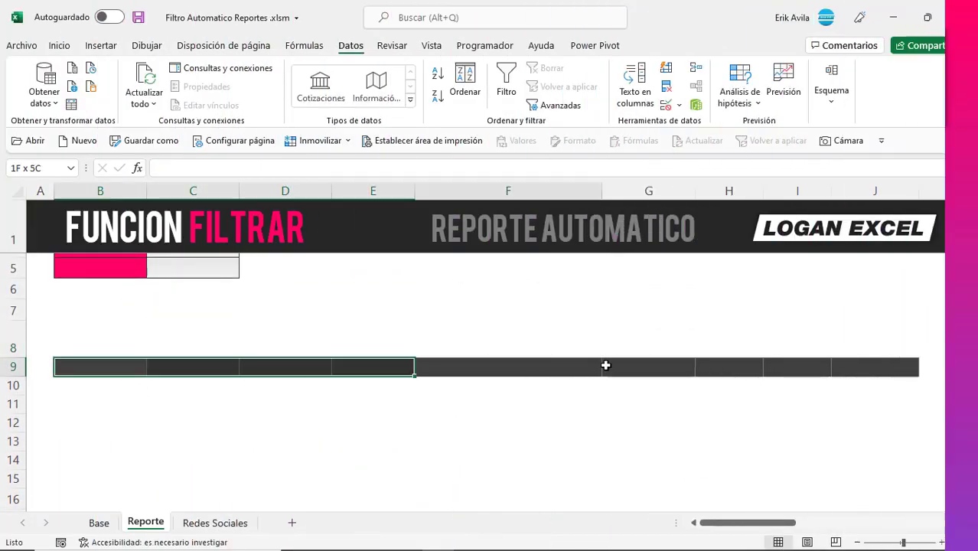
click(100, 522)
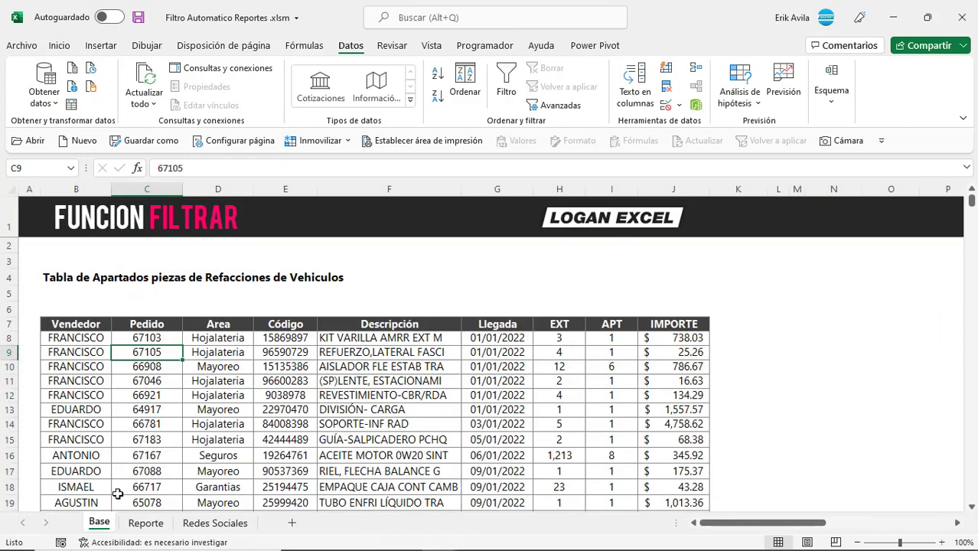
click(192, 370)
click(92, 327)
click(135, 368)
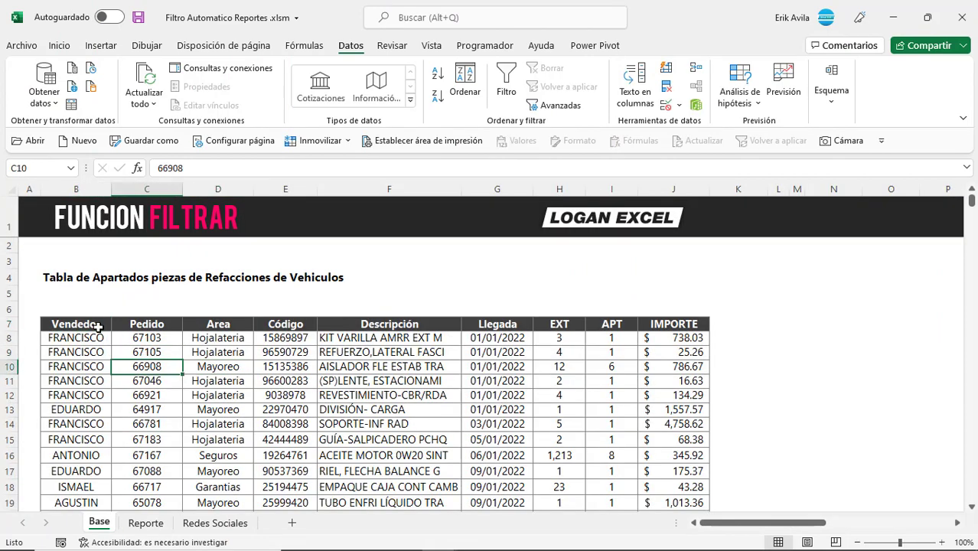
drag(98, 327, 646, 325)
key(ctrl+c)
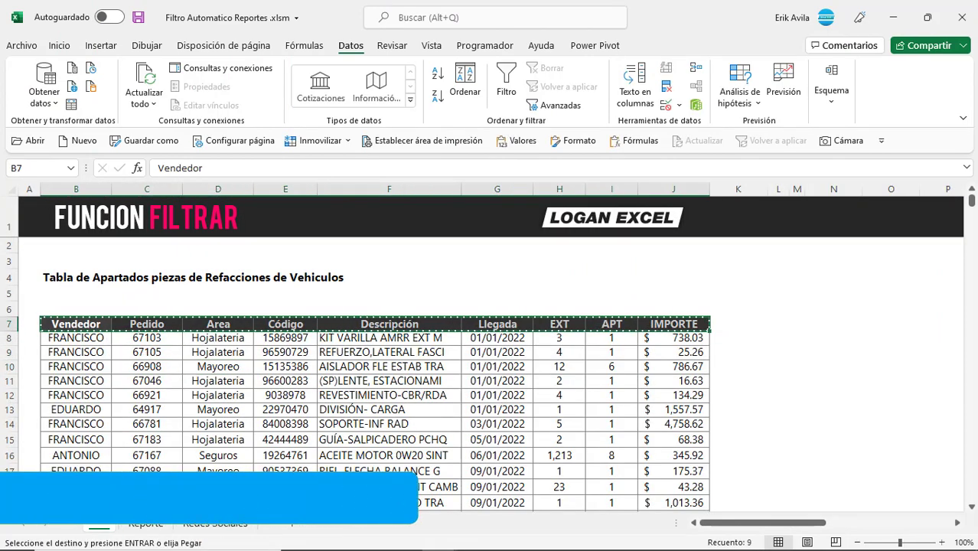
Step: Paste the copied headers into Reporte row 9 starting at B9
click(146, 522)
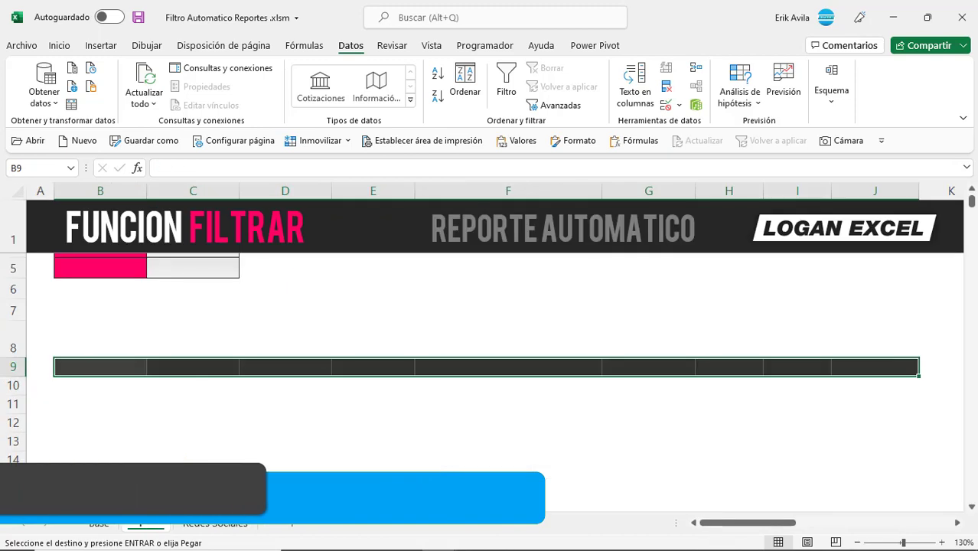
right_click(114, 367)
click(171, 221)
click(306, 312)
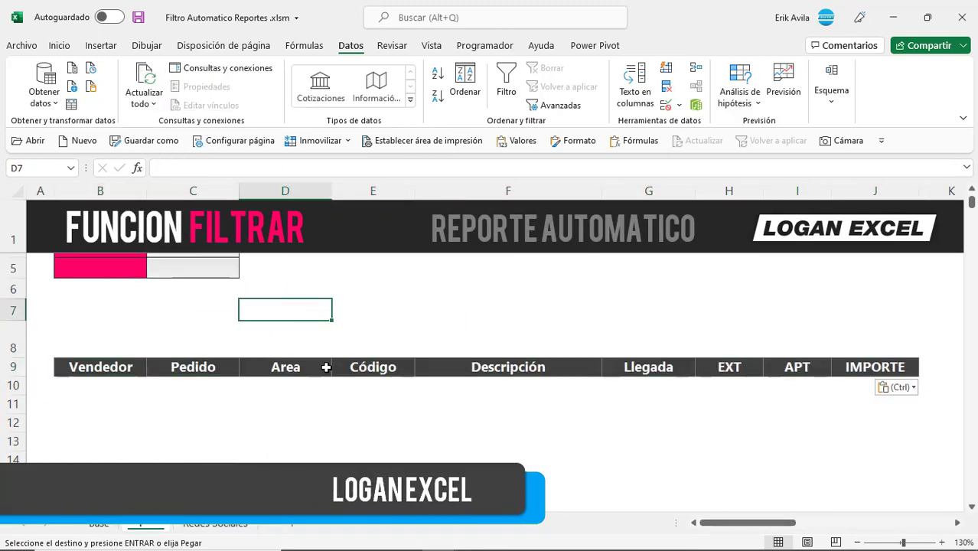
drag(87, 368, 725, 369)
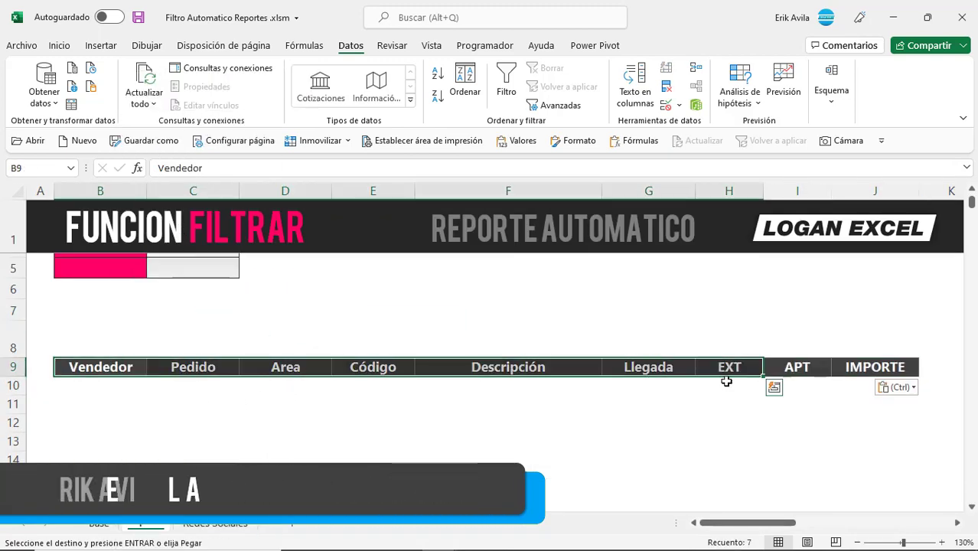
scroll(206, 380, up, 1)
Step: Copy the Base 'Area' header from D7 into Reporte cell B4
drag(122, 304, 126, 327)
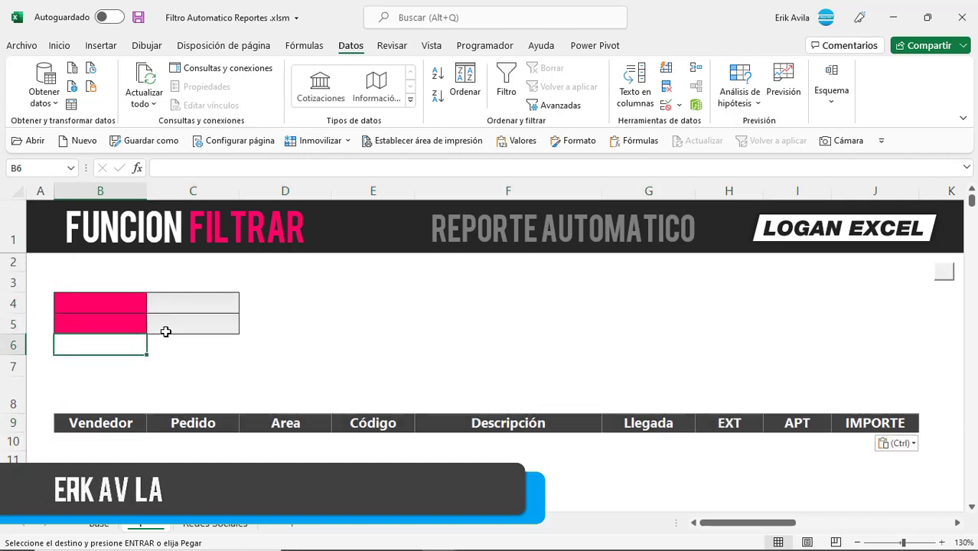
click(153, 327)
drag(115, 300, 159, 315)
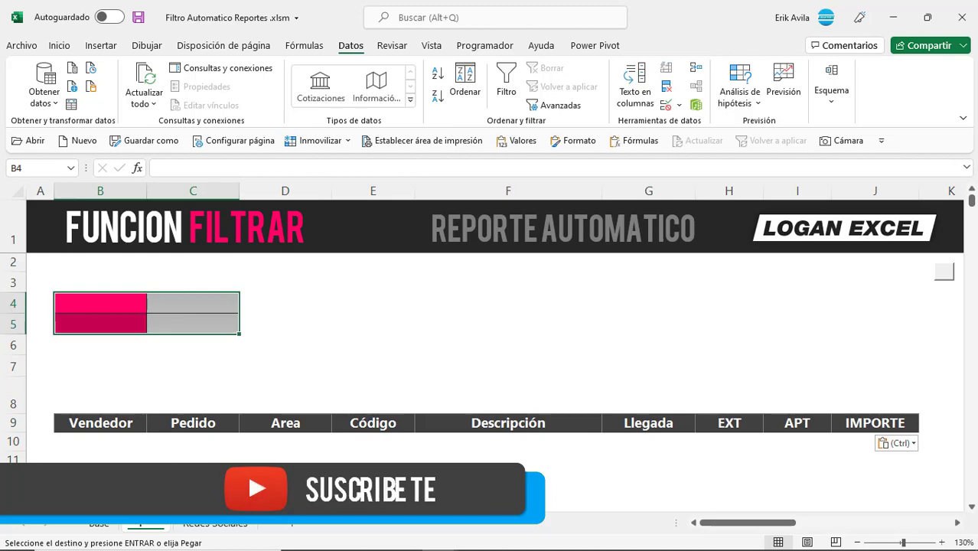
click(105, 527)
click(147, 366)
click(218, 323)
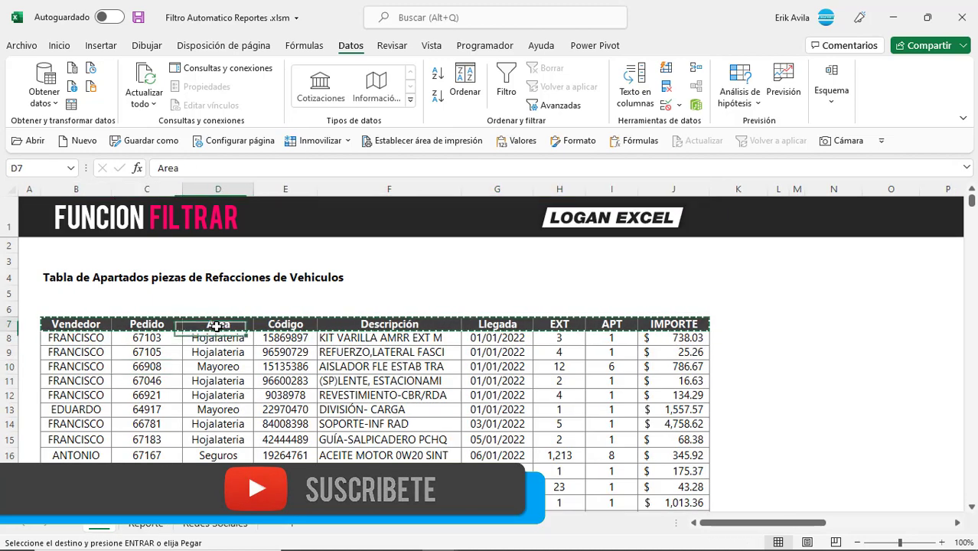
click(146, 523)
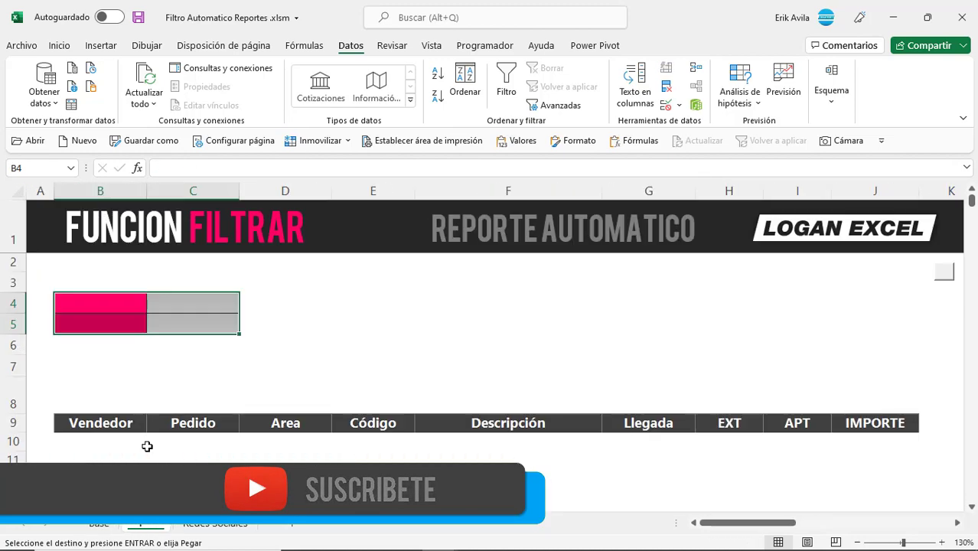
right_click(125, 308)
click(153, 221)
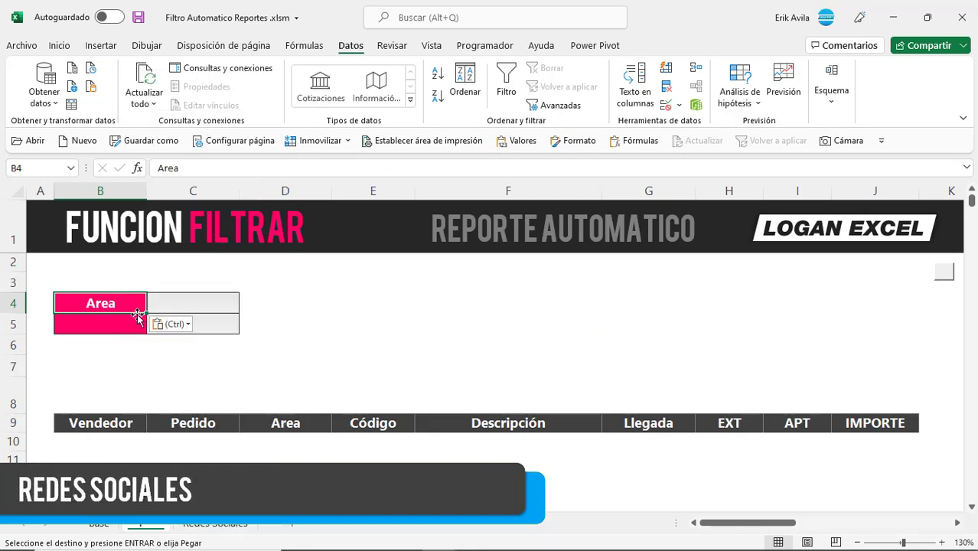
Step: Enter the label Fecha in cell B5
click(127, 326)
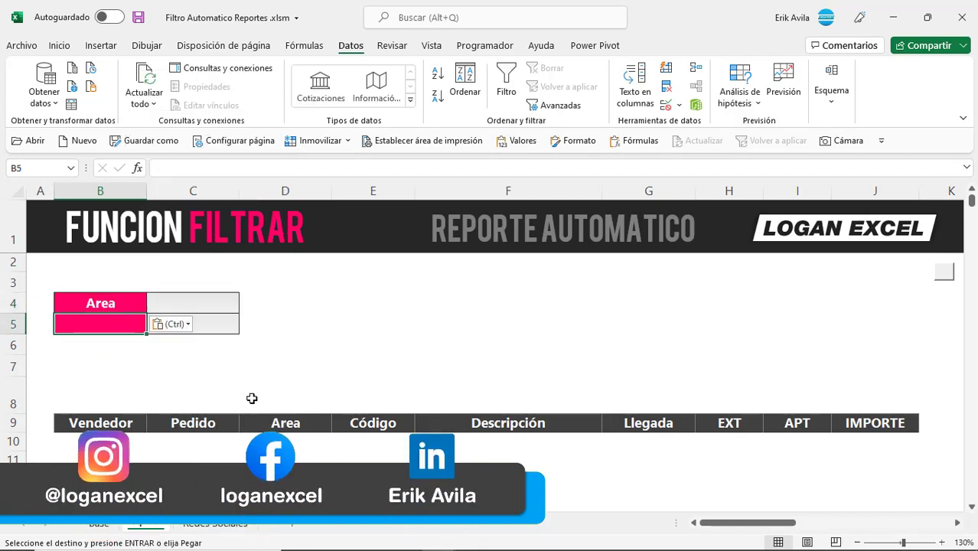
text(Fecha)
key(Return)
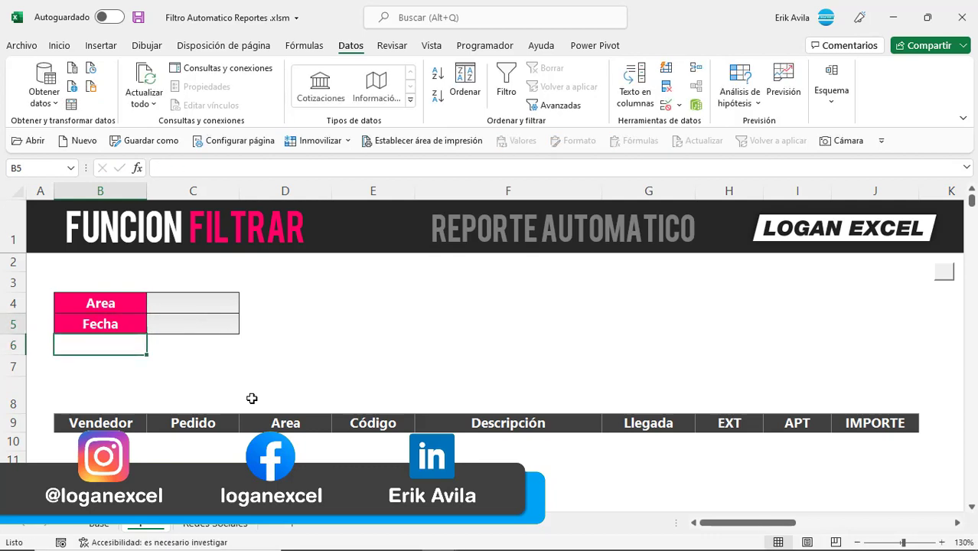
key(Up)
click(207, 317)
Step: Look over the report's Area input cell C4, the Fecha cell and the cells under the headers
drag(213, 298, 215, 313)
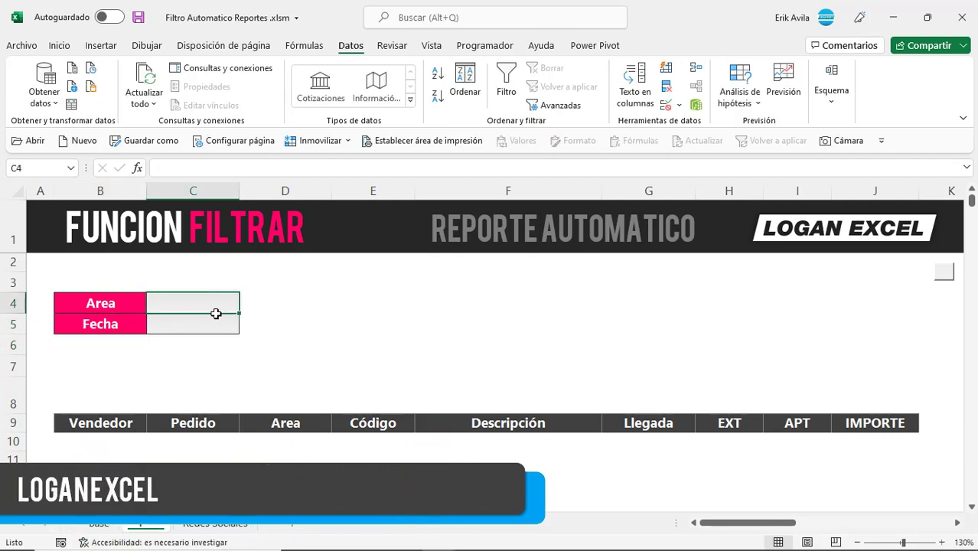
scroll(216, 334, down, 1)
click(98, 378)
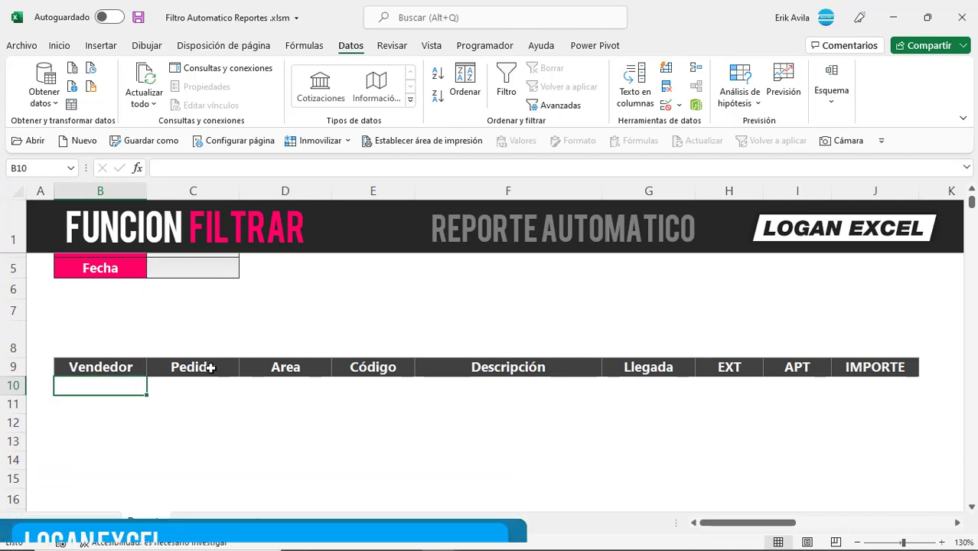
scroll(200, 352, up, 1)
click(193, 330)
click(203, 303)
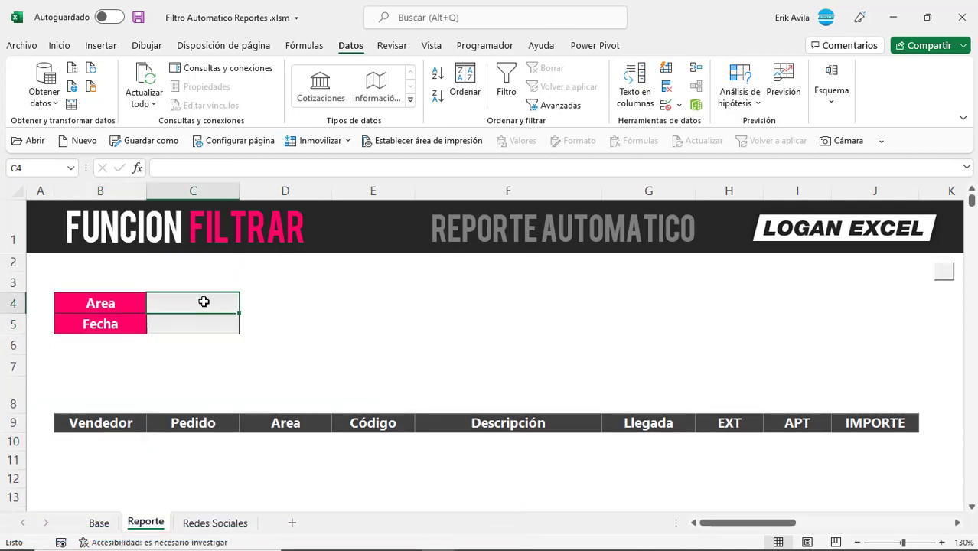
click(119, 443)
scroll(179, 426, down, 1)
scroll(179, 426, down, 1)
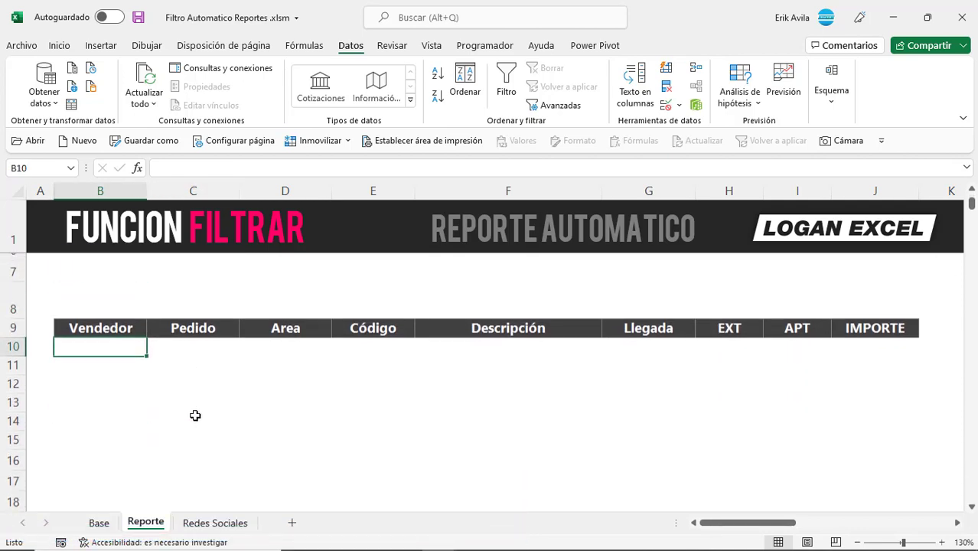
scroll(195, 416, up, 1)
scroll(200, 360, up, 1)
click(202, 307)
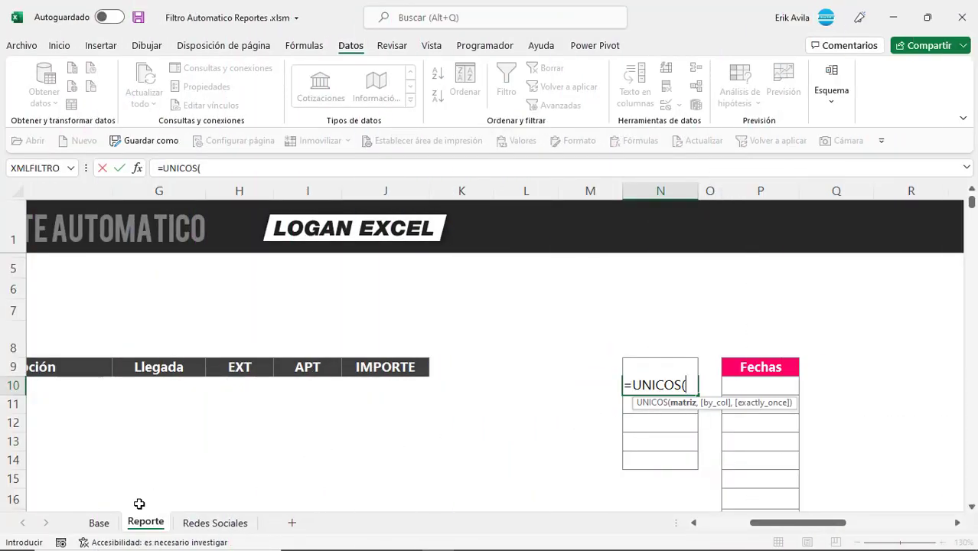
Step: Enter =UNICOS(Base!D8:D638) in N10 to list the five unique Area names
click(101, 523)
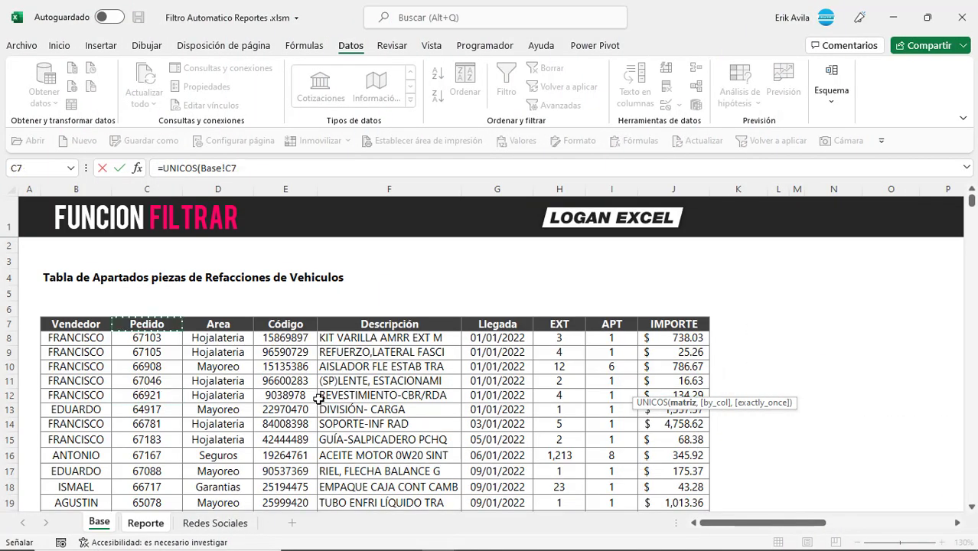
key(ctrl+shift+Down)
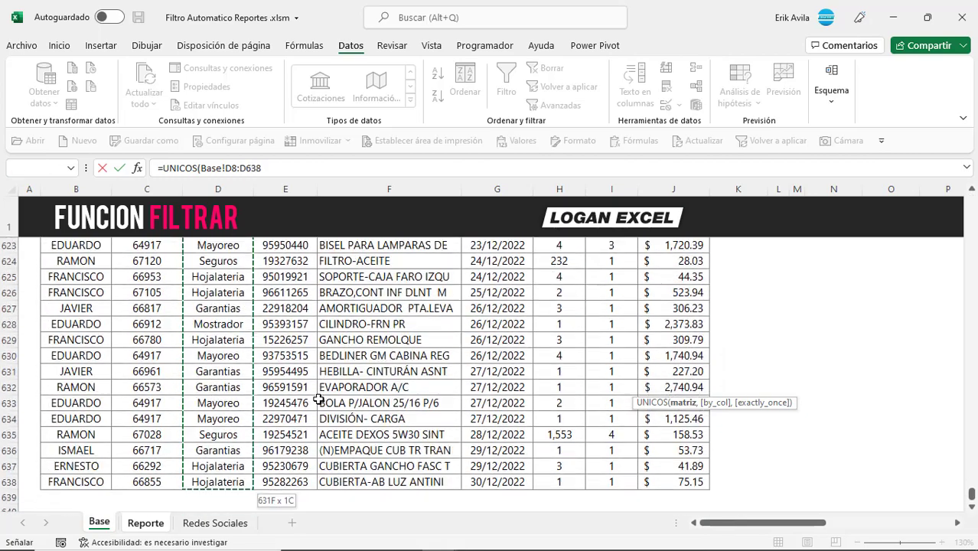
key(Return)
key(Down)
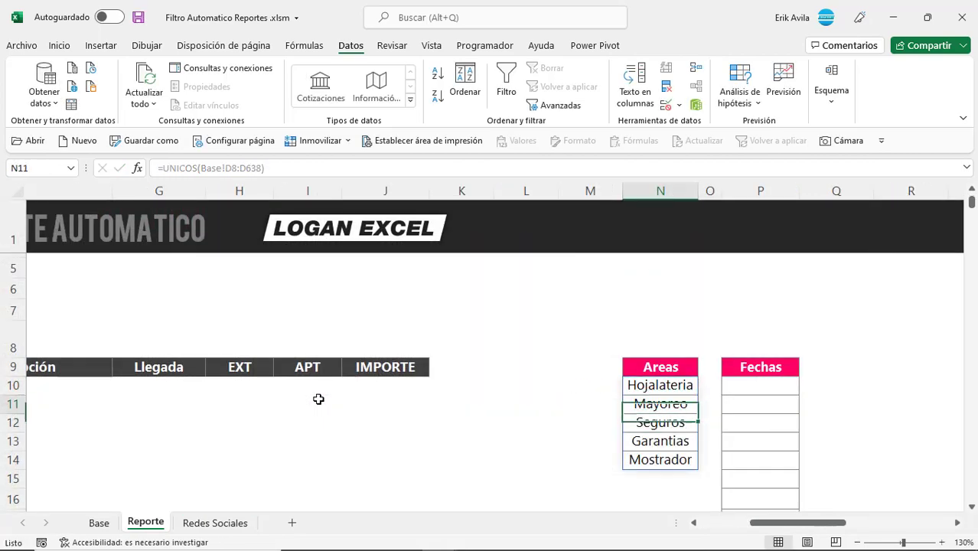
key(Up)
key(Up)
key(Down)
key(Down)
key(Down)
key(Up)
key(Up)
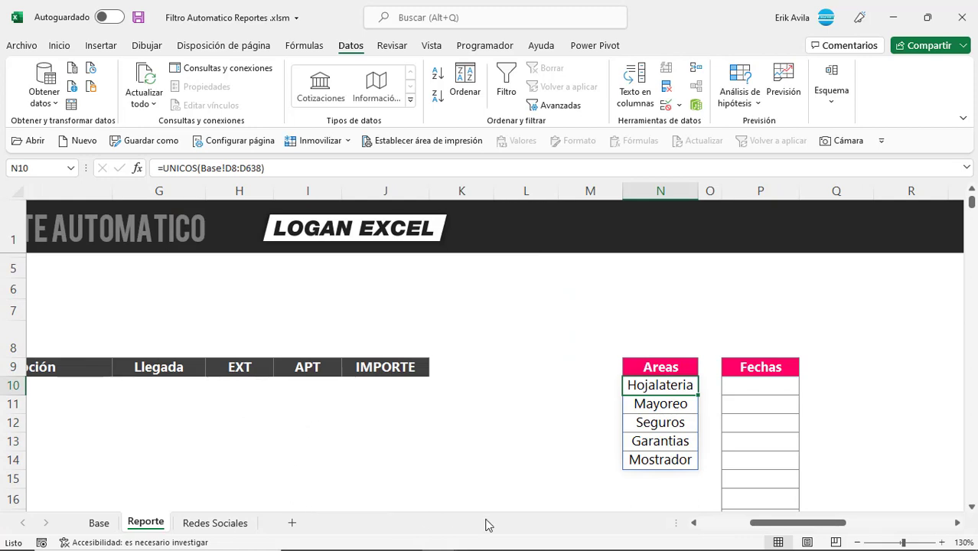
Step: Fill Fechas in P10:P21 with month-end dates, starting from 31/01/2022 and 28/02/2022
click(737, 382)
scroll(736, 383, right, 2)
click(615, 420)
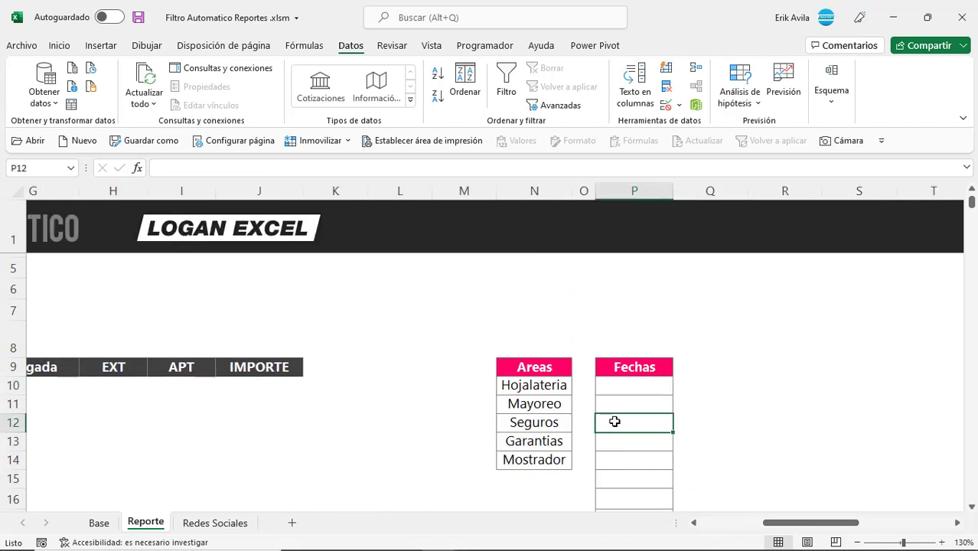
scroll(614, 421, down, 1)
scroll(614, 420, up, 1)
click(606, 390)
click(615, 422)
click(627, 383)
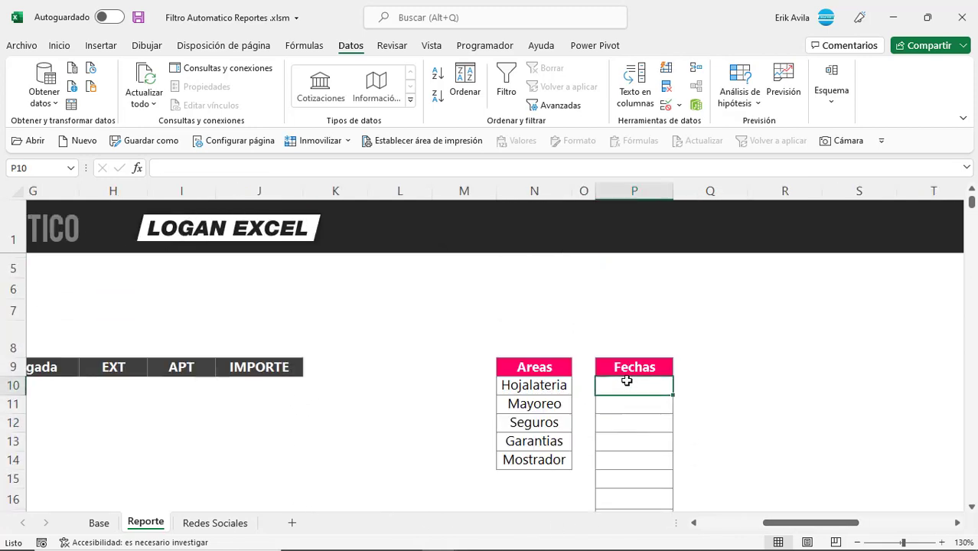
scroll(641, 426, down, 1)
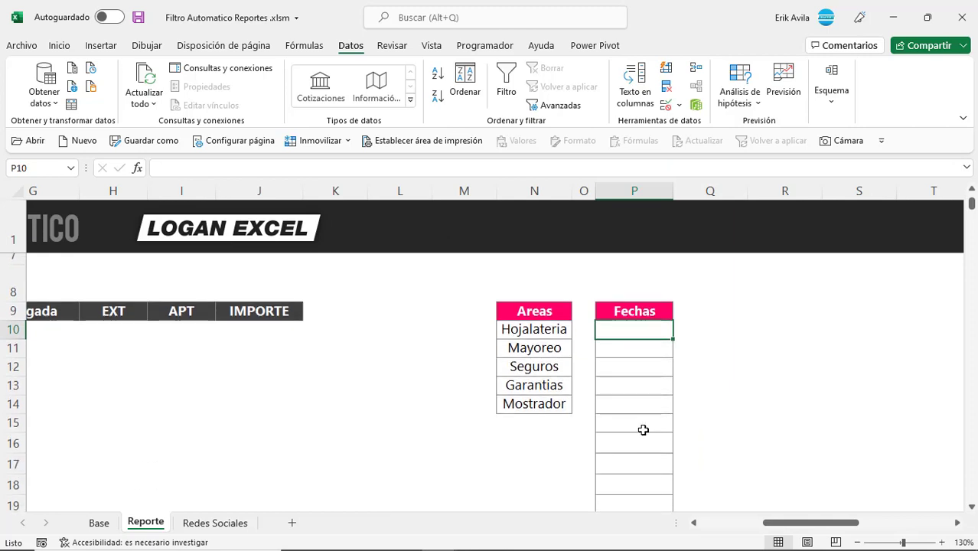
text(31/1/22)
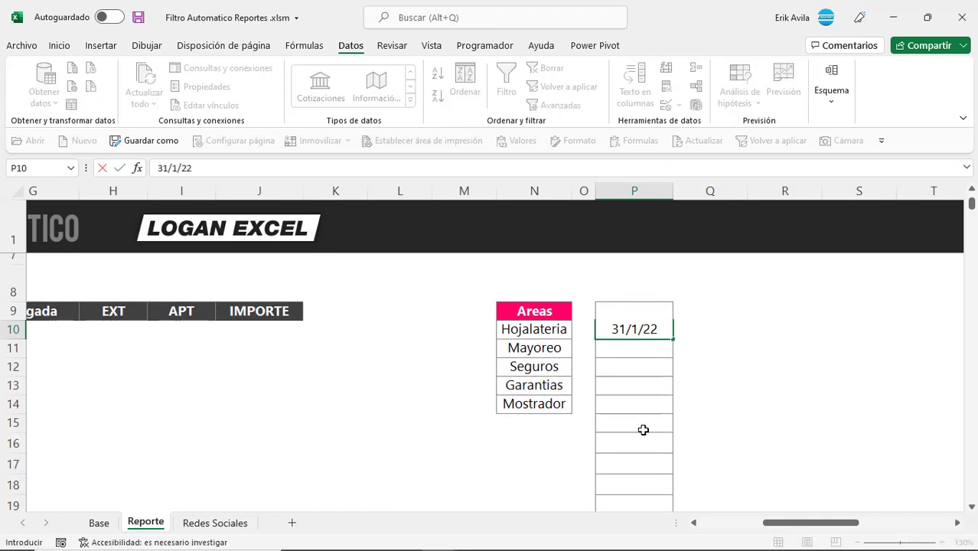
key(Return)
text(28/2/22)
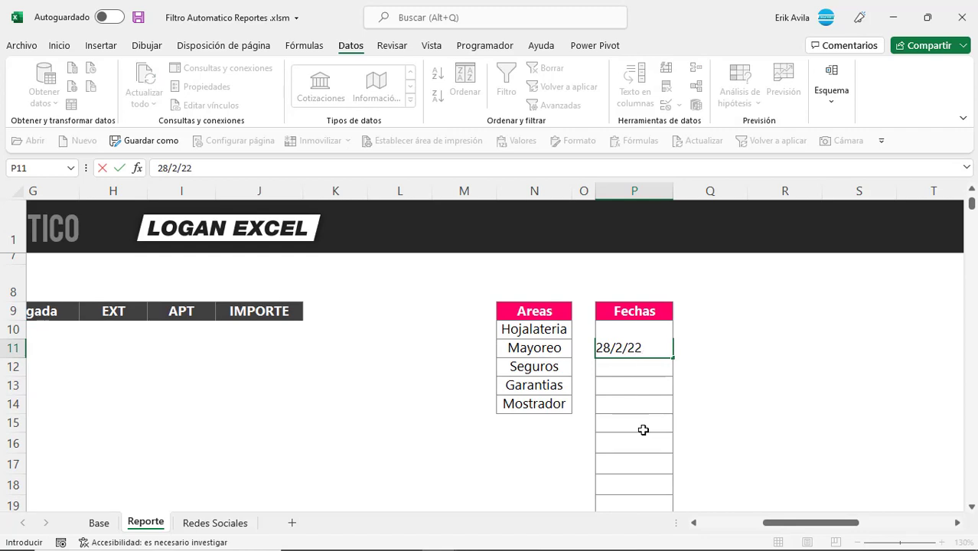
mouse_move(634, 329)
mouse_down()
mouse_move(658, 427)
mouse_move(658, 410)
mouse_up()
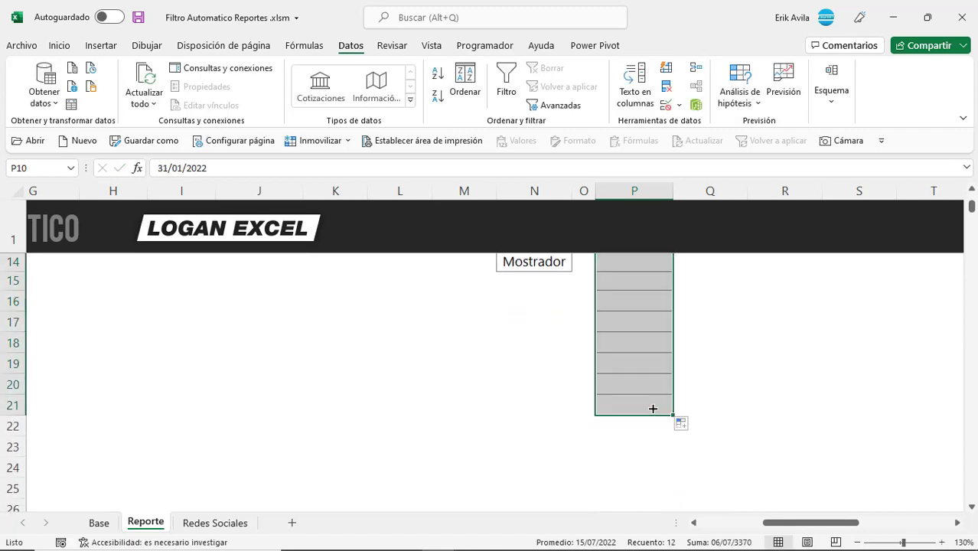
scroll(545, 401, up, 3)
click(476, 321)
key(Left)
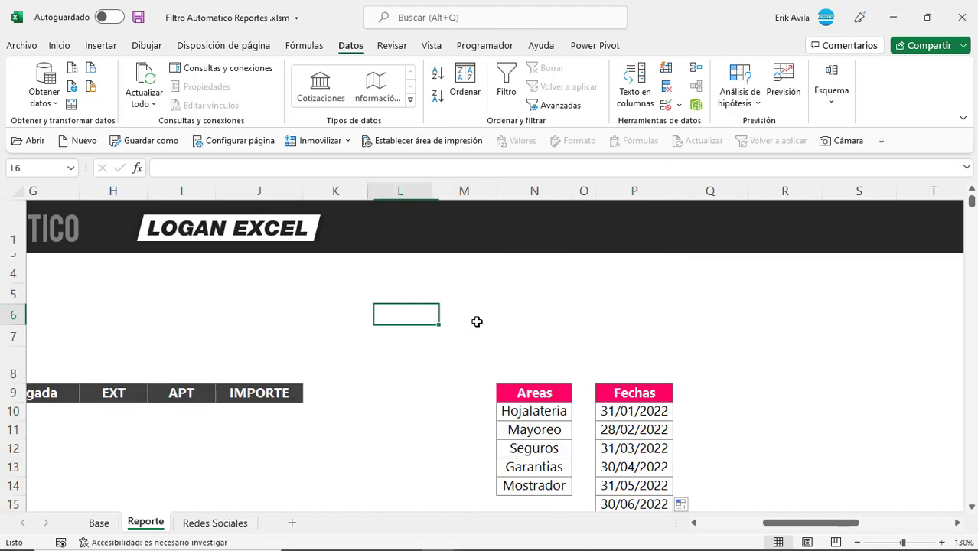
key(Left)
key(Left)
key(Left)
key(Left)
key(Left)
Step: Give Area cell C4 a List data validation with source =$N$10:$N$14
click(200, 279)
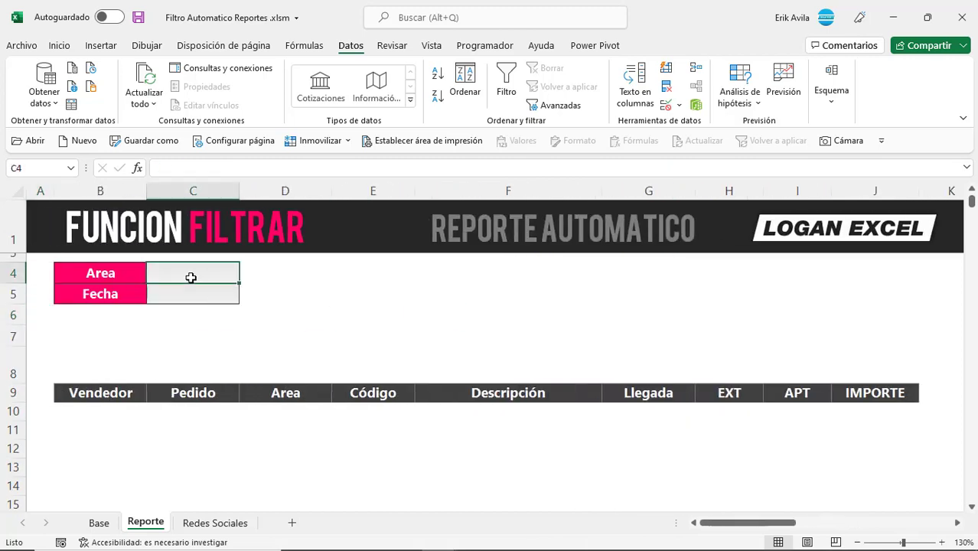
click(666, 106)
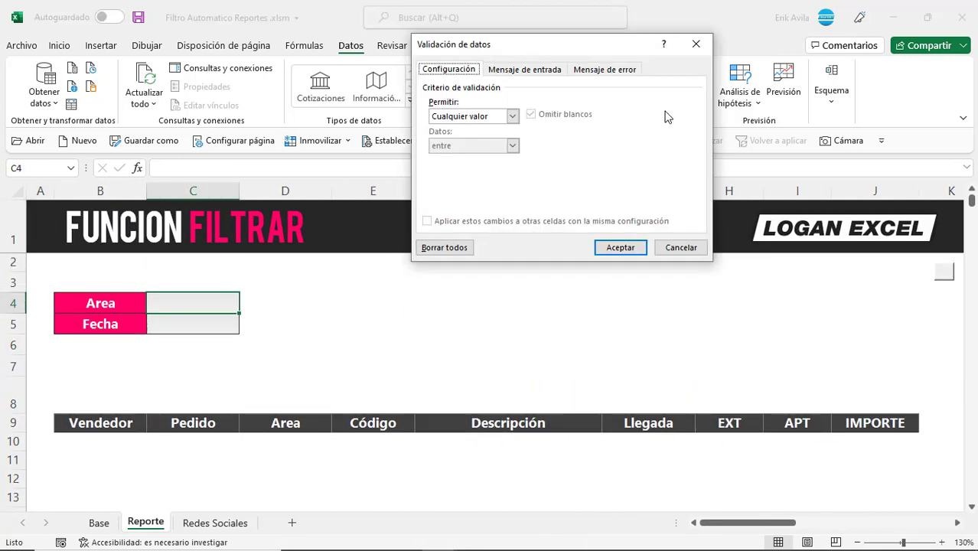
click(513, 116)
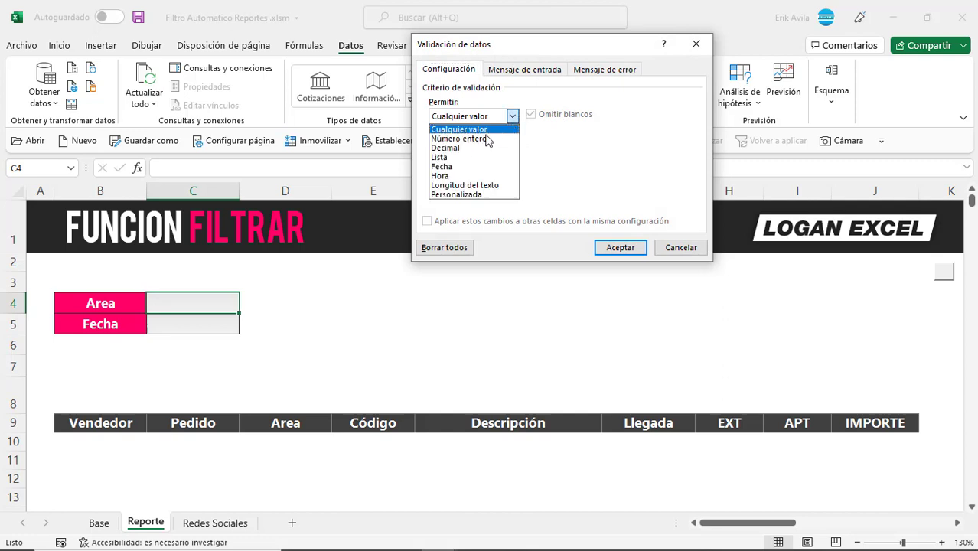
click(471, 156)
scroll(713, 507, right, 5)
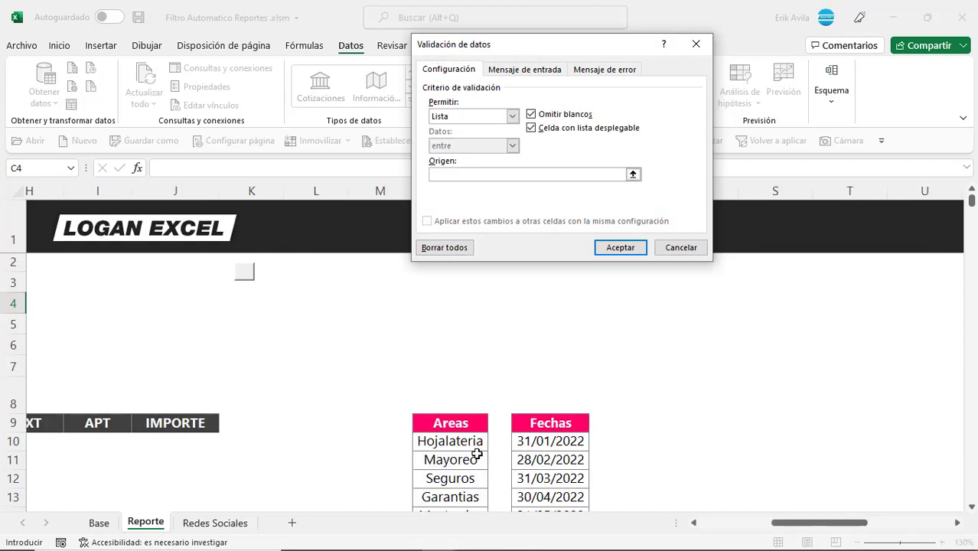
drag(466, 443, 464, 454)
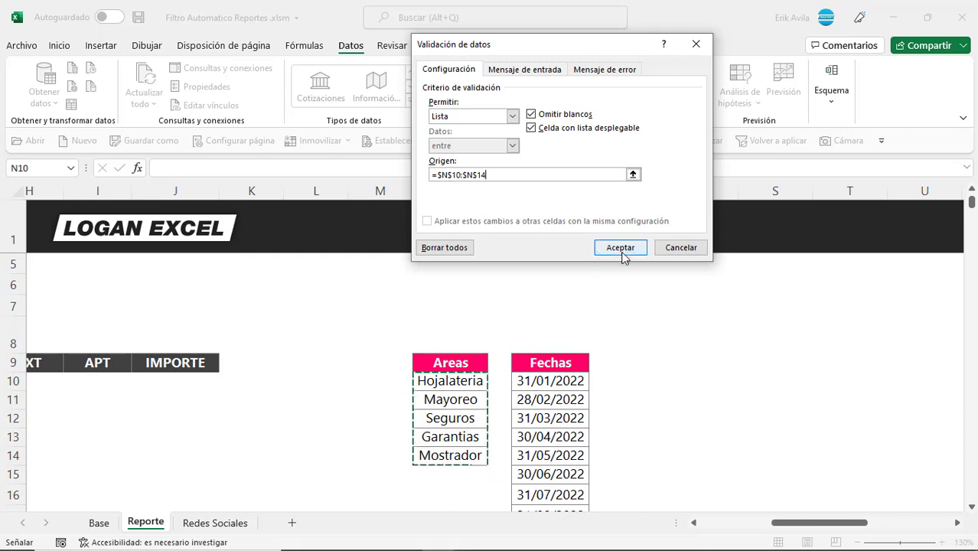
click(621, 253)
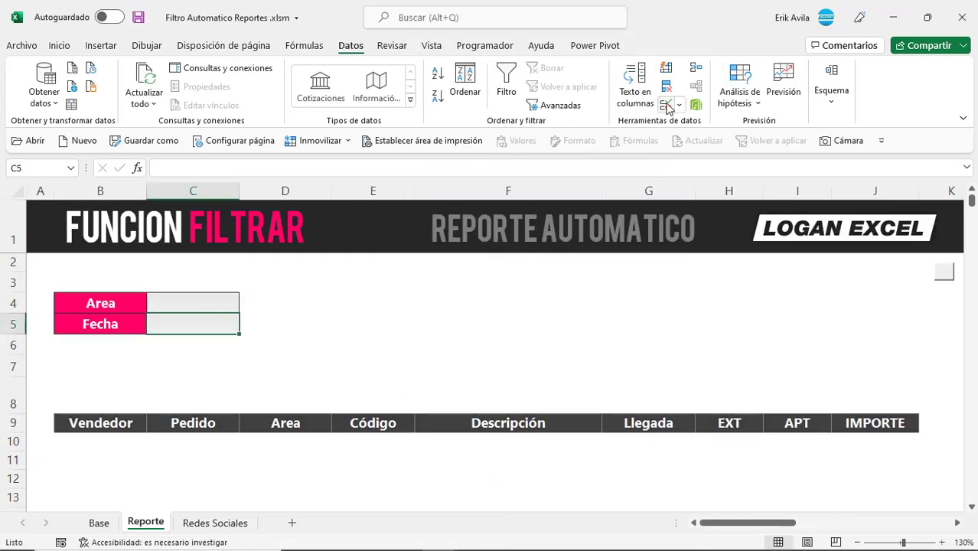
Step: Give Fecha cell C5 a List data validation with source =$P$10:$P$21
click(666, 104)
click(512, 115)
click(459, 158)
click(465, 173)
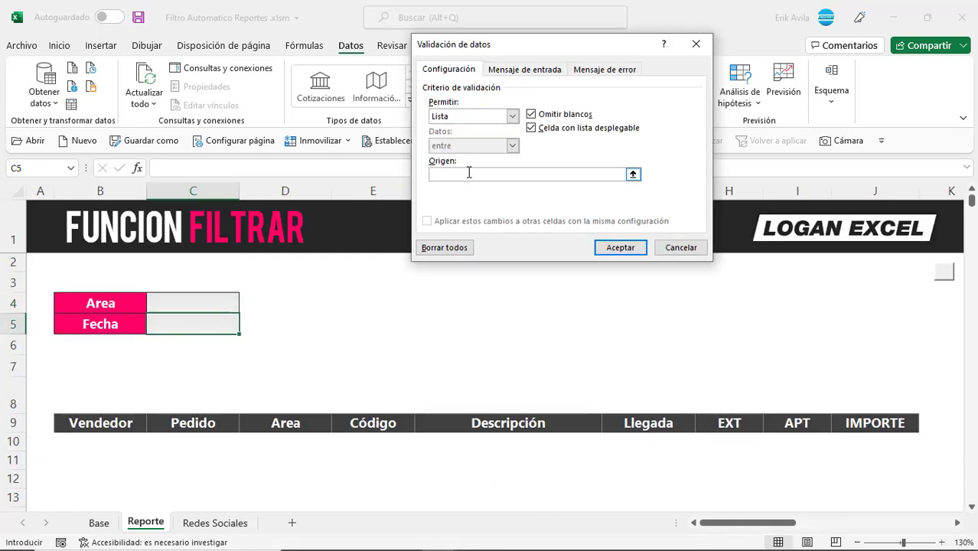
drag(753, 523, 835, 522)
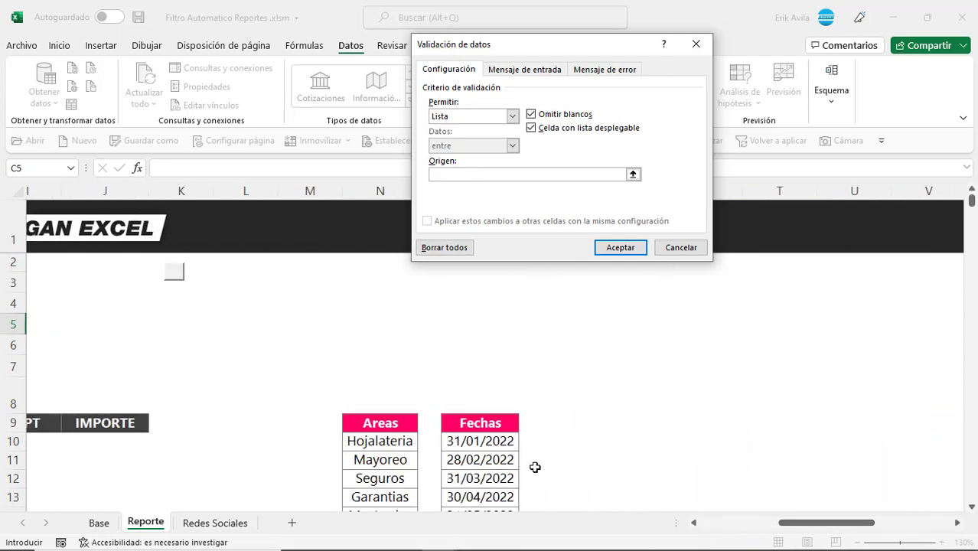
drag(480, 441, 490, 480)
click(619, 247)
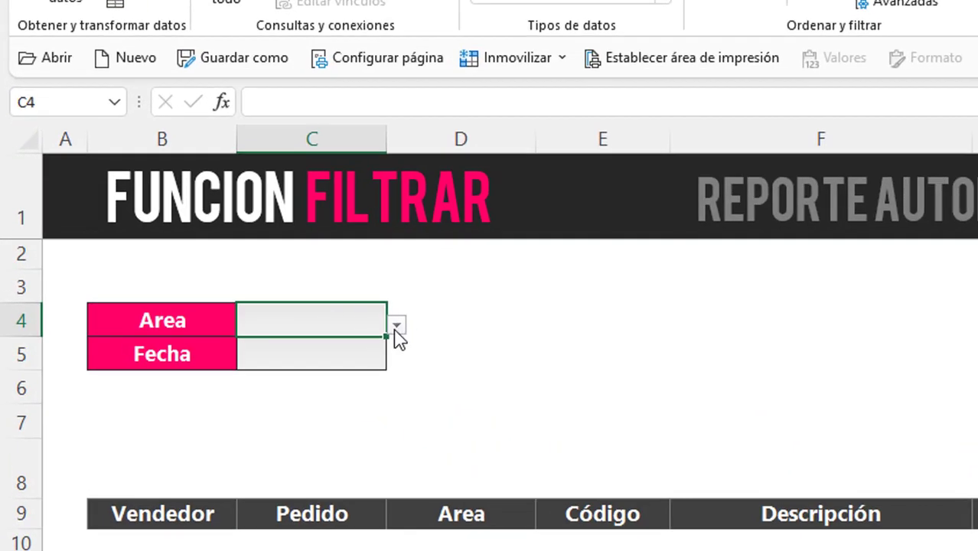
Step: Choose Hojalateria as the Area and 30/09/2022 as the Fecha from the dropdowns
click(396, 327)
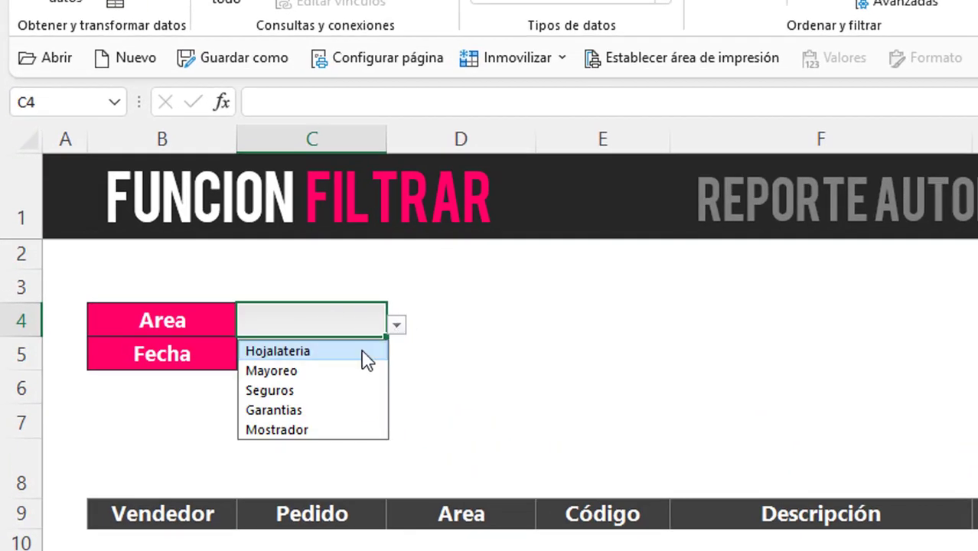
click(363, 351)
click(313, 359)
click(398, 361)
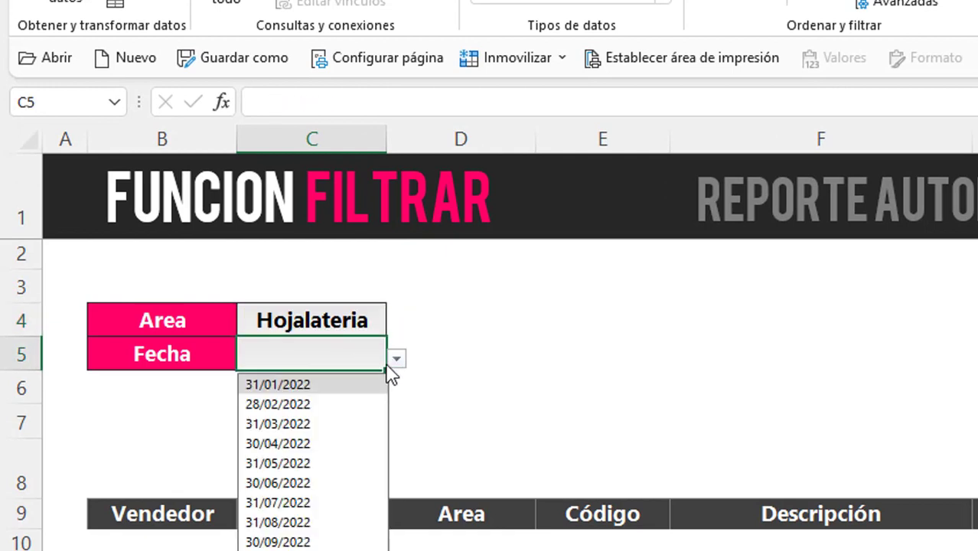
click(343, 442)
click(398, 362)
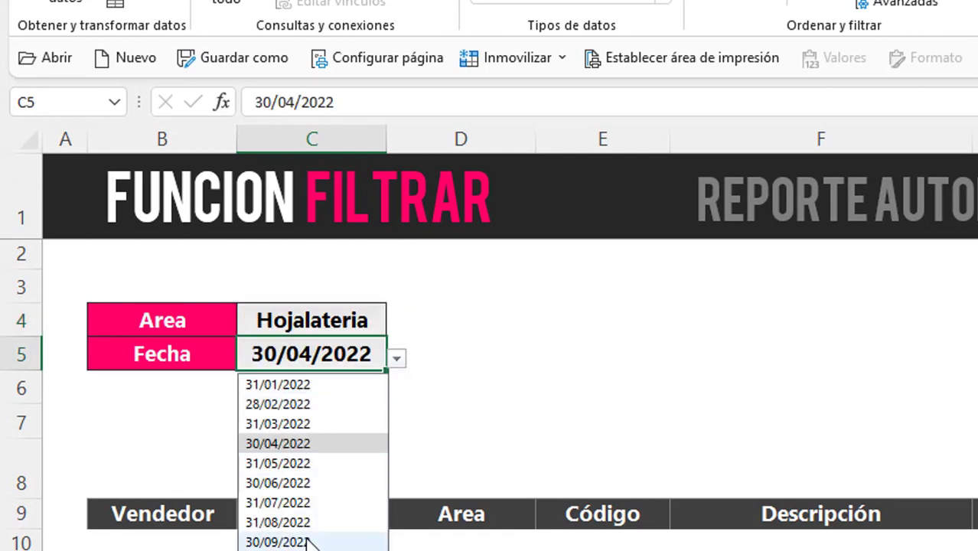
click(306, 536)
click(309, 413)
click(276, 359)
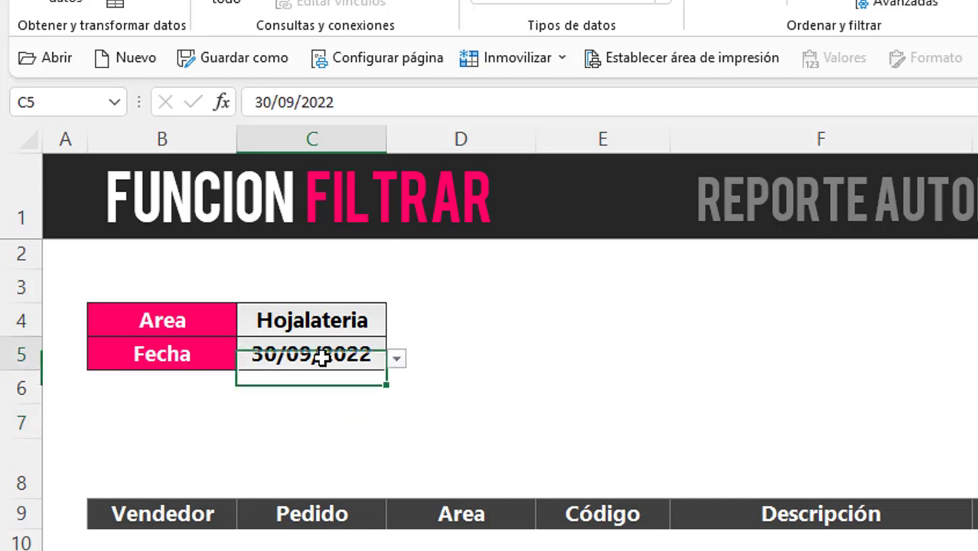
click(182, 539)
scroll(244, 367, down, 1)
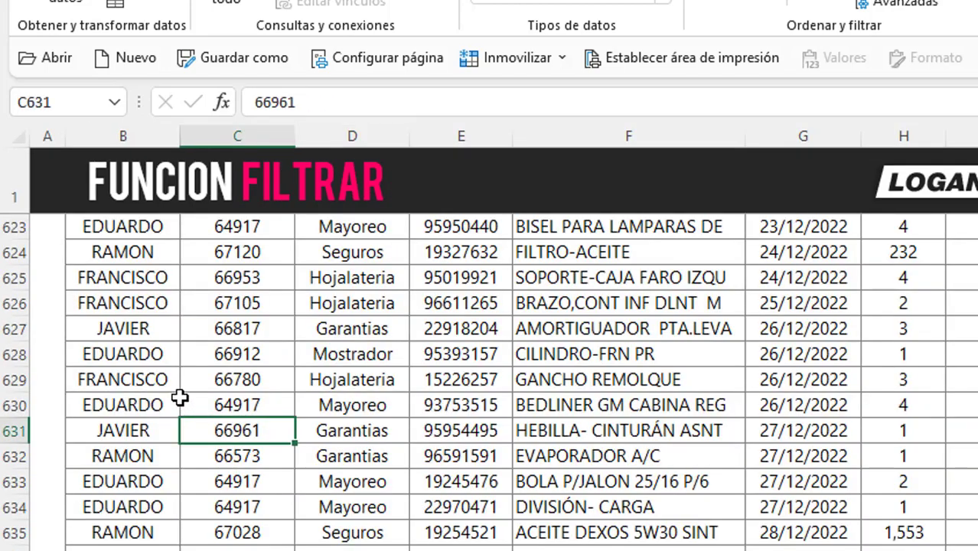
Step: Convert the Base parts data B7:J638 into a table with headers using Ctrl+T
click(173, 382)
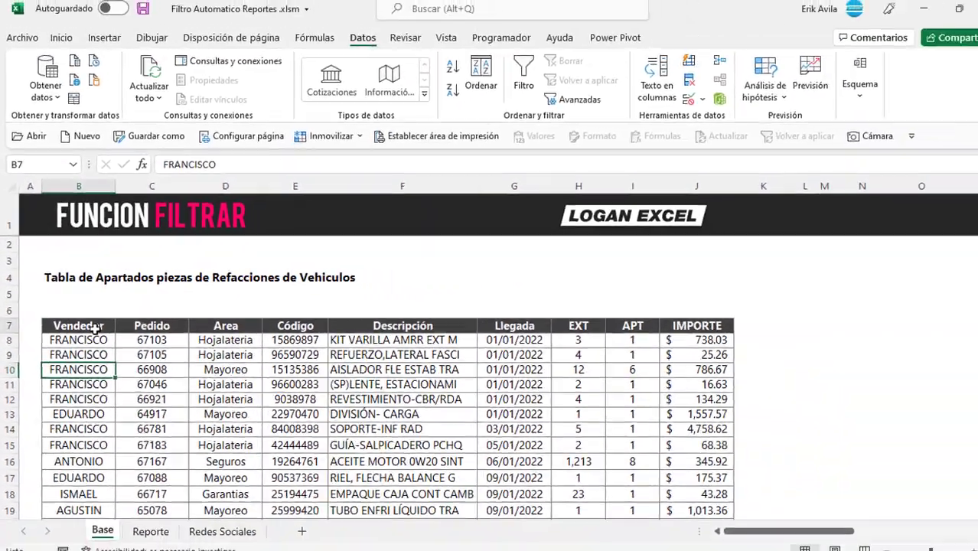
key(Down)
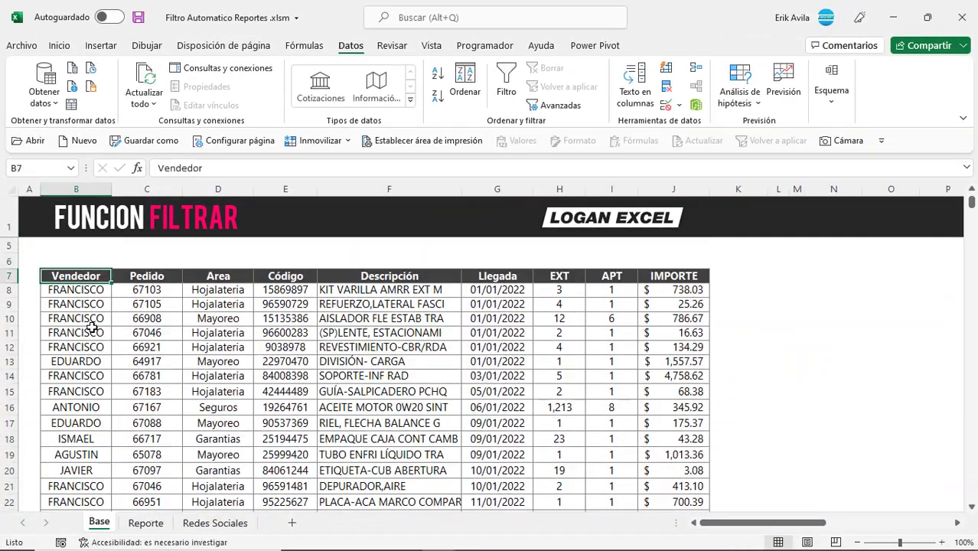
key(ctrl+shift+End)
key(ctrl+BackSpace)
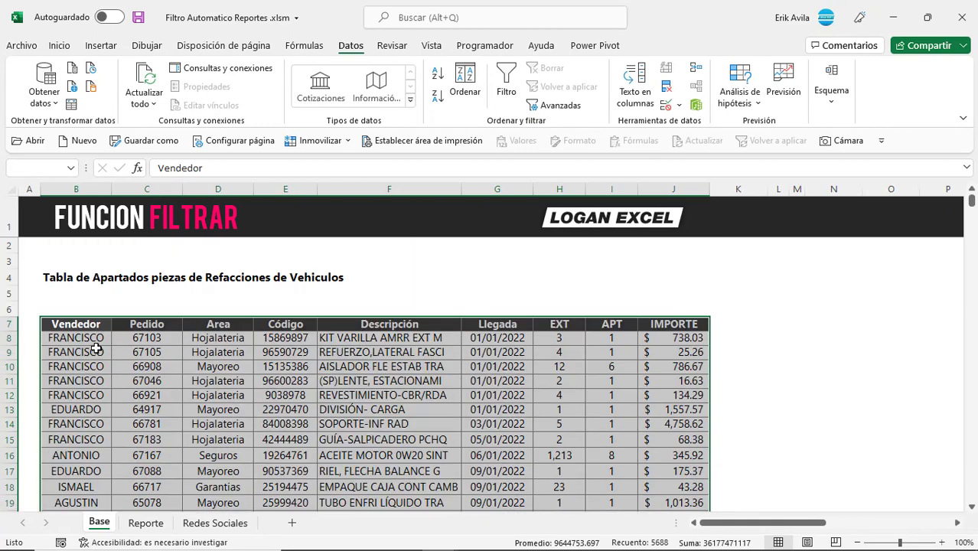
key(ctrl+t)
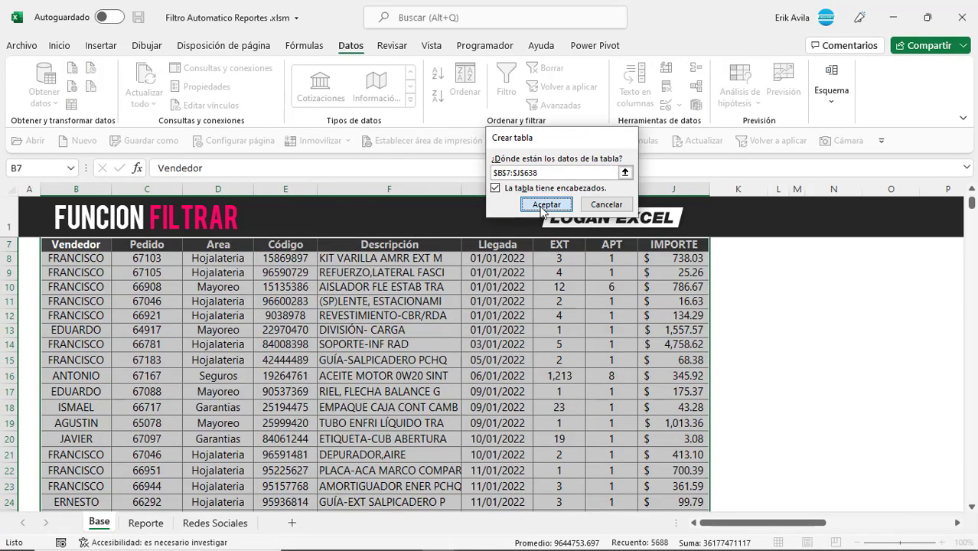
key(Return)
click(929, 92)
click(634, 118)
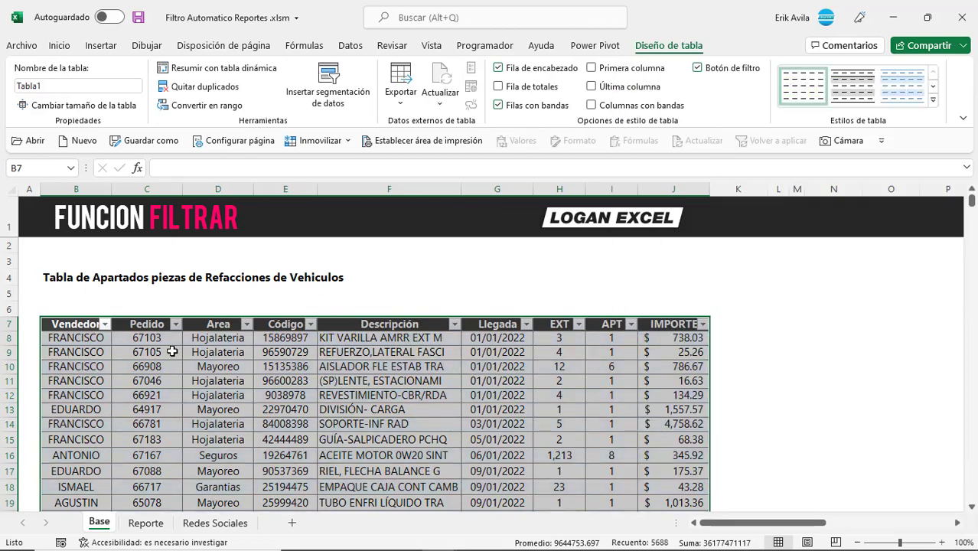
click(141, 351)
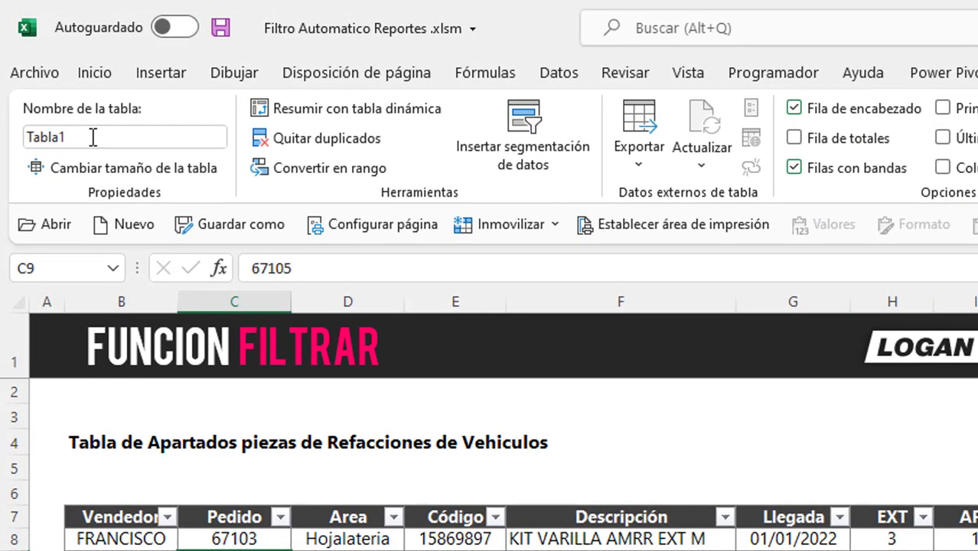
Step: Name the new table BaseApartados
click(79, 114)
text(Base)
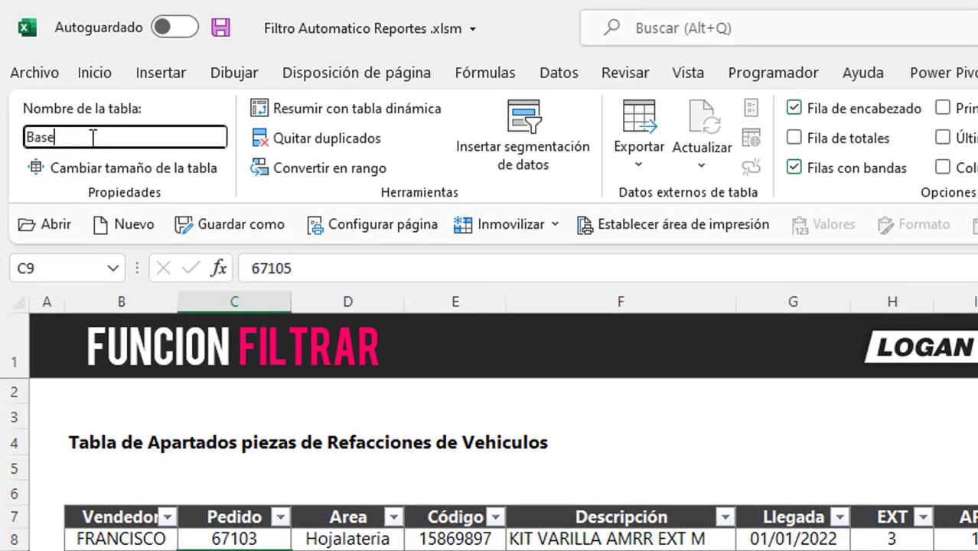
text(Apartados)
key(Return)
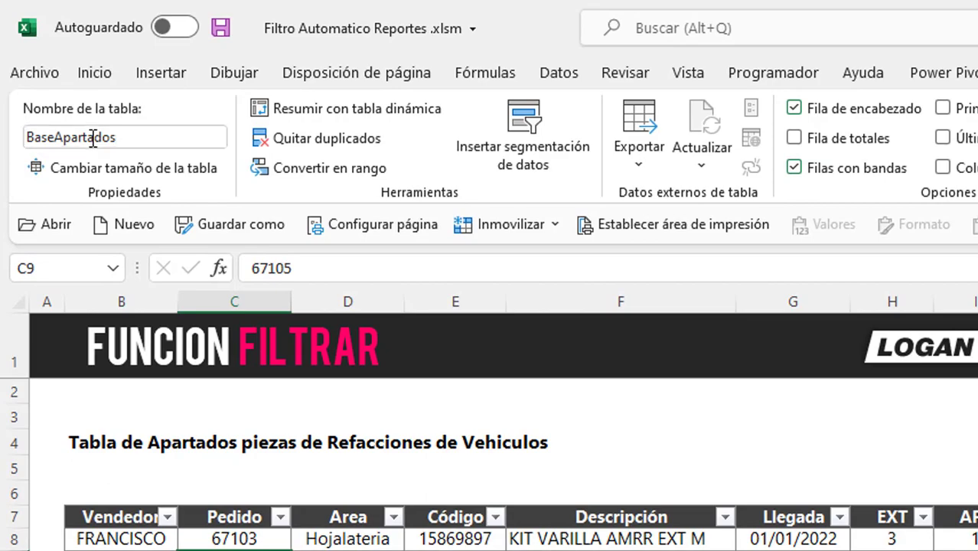
click(389, 380)
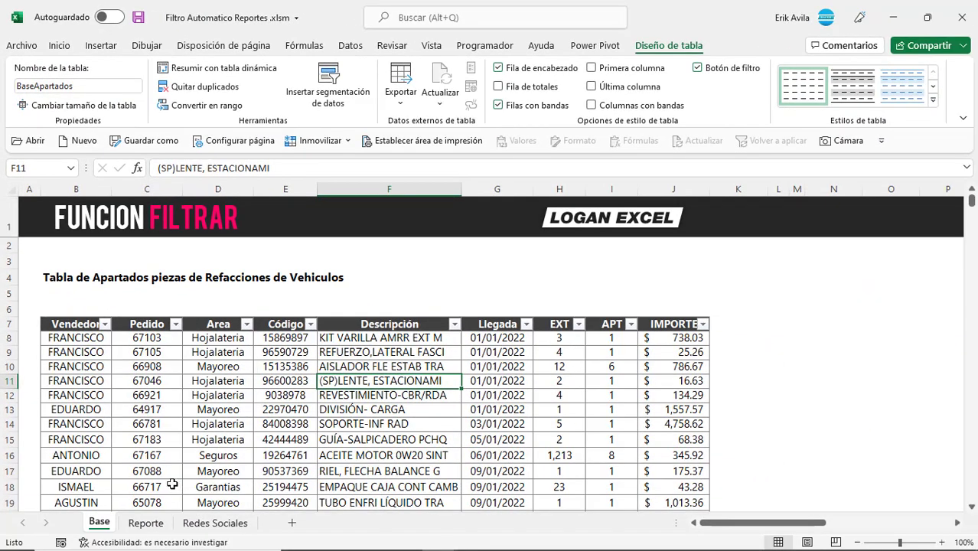
click(165, 393)
Step: Start a FILTRAR formula in Reporte!B10 with the whole BaseApartados table as the array
click(170, 524)
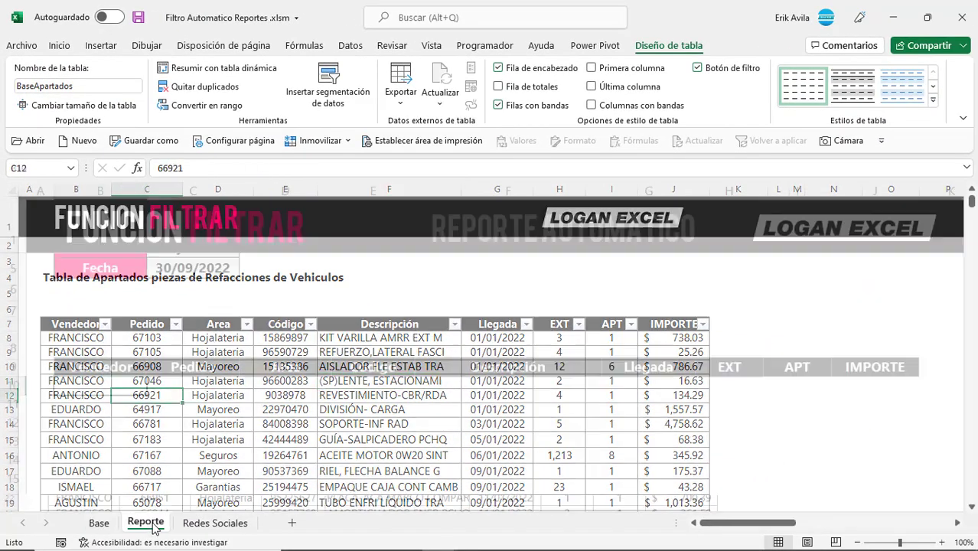
click(143, 417)
click(130, 387)
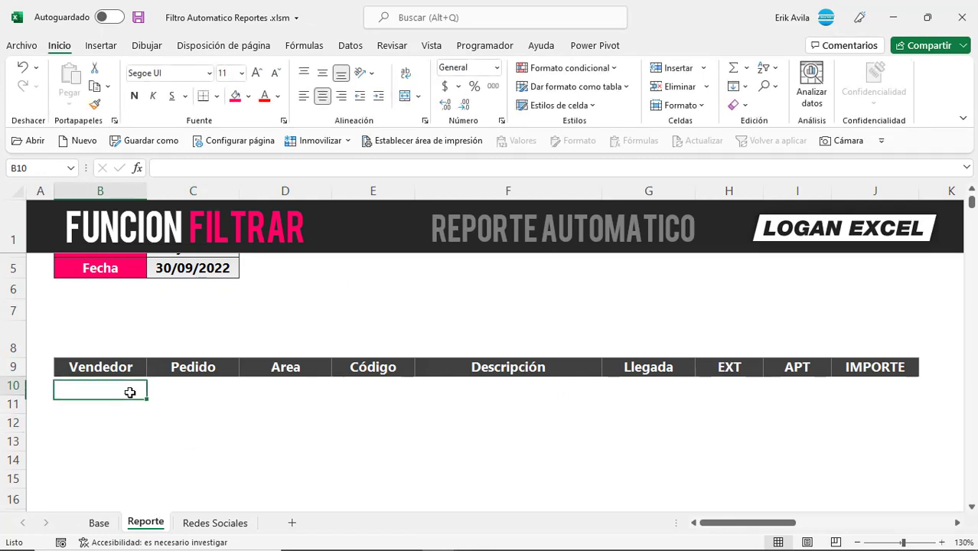
scroll(126, 395, up, 1)
scroll(127, 395, down, 1)
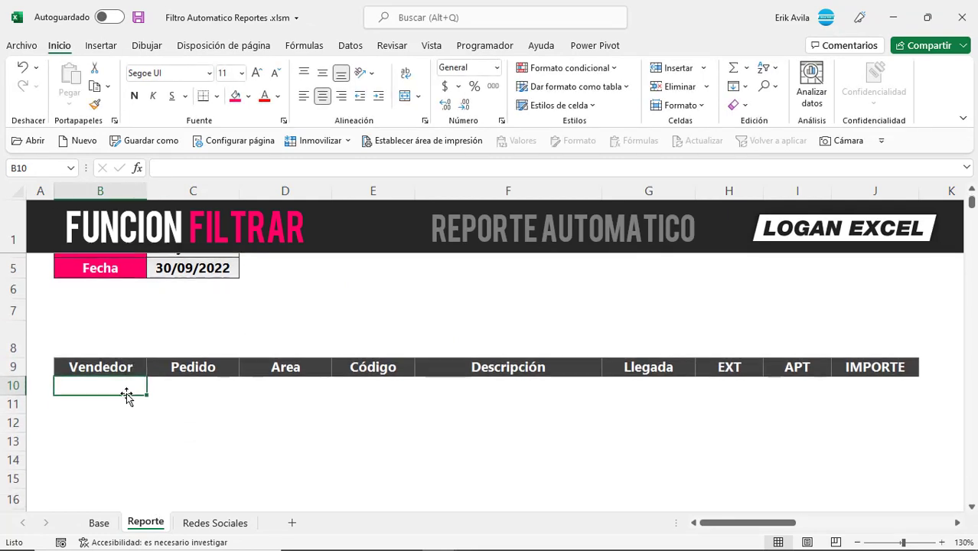
scroll(126, 395, up, 1)
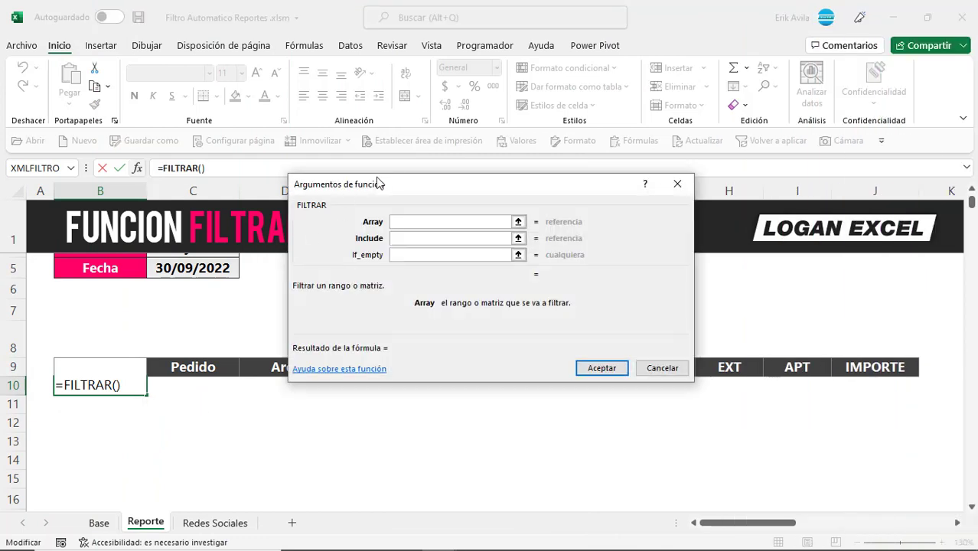
drag(378, 184, 392, 157)
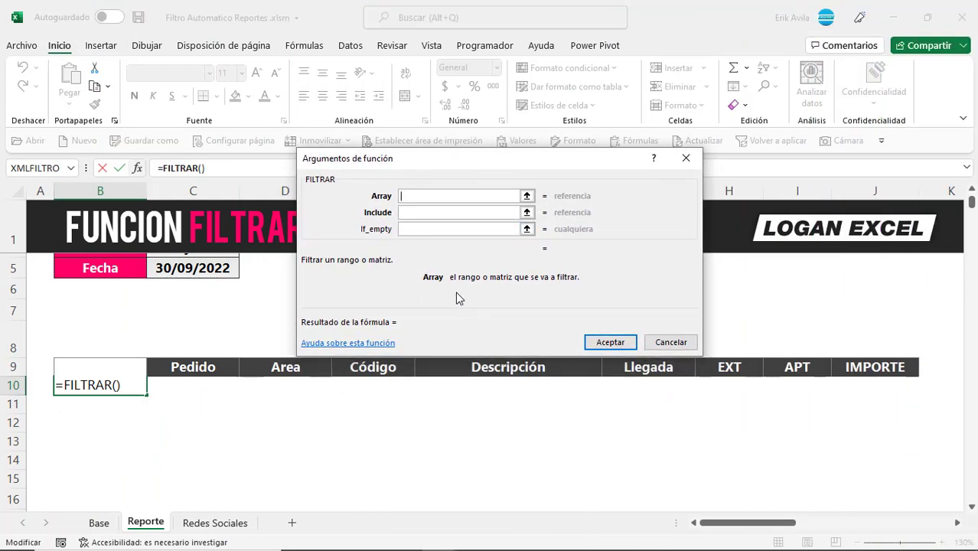
click(99, 522)
click(98, 307)
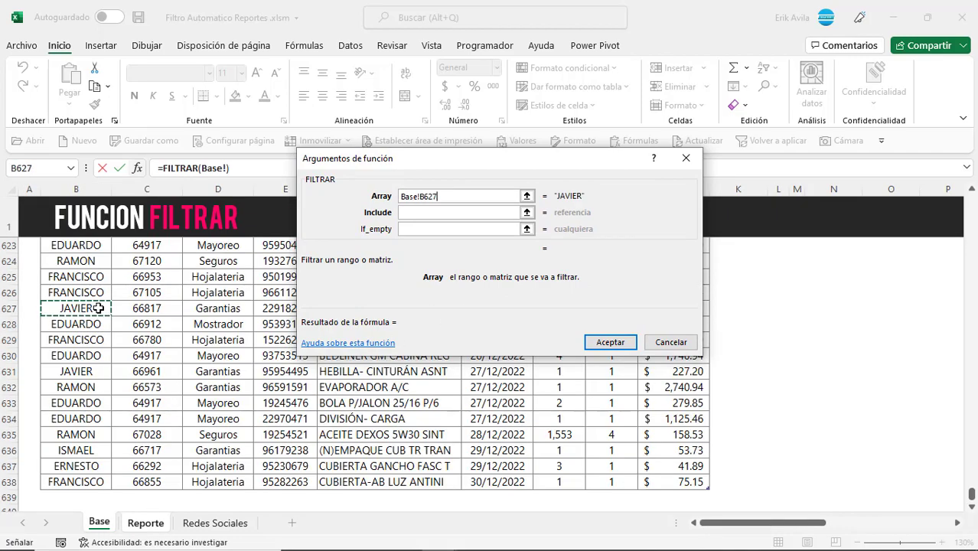
key(ctrl+shift+Up)
key(ctrl+shift+Down)
key(ctrl+shift+Right)
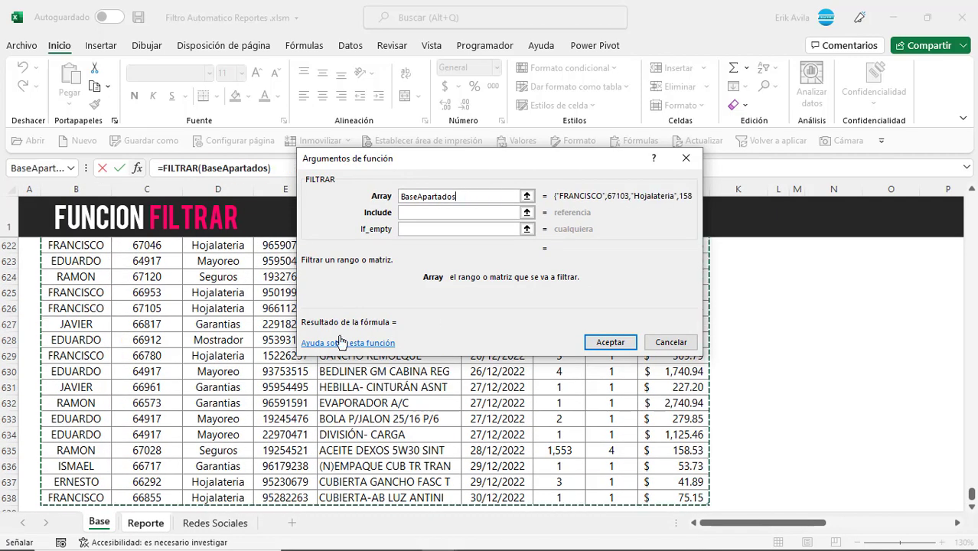
click(417, 215)
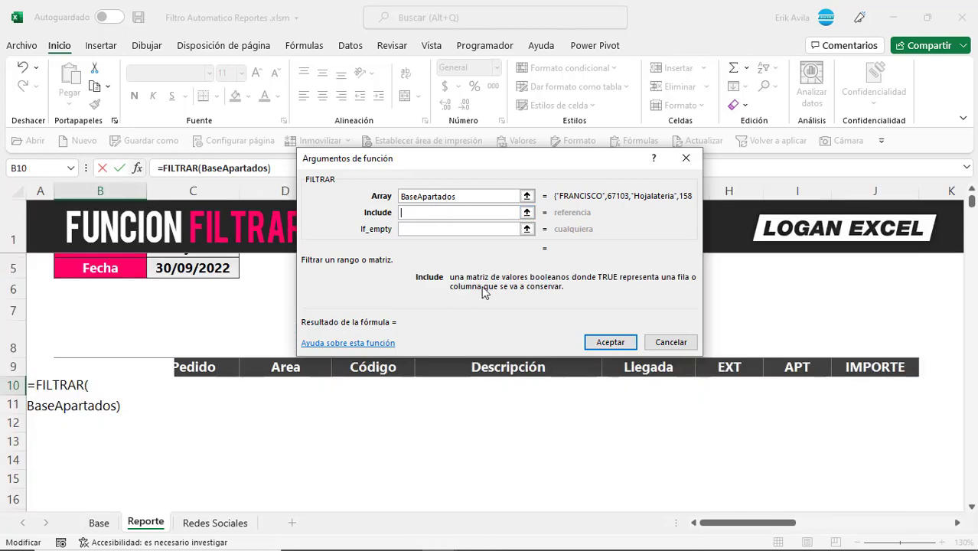
Step: Set the include condition BaseApartados[Area]=Reporte!C4 and finish the formula
scroll(253, 293, up, 1)
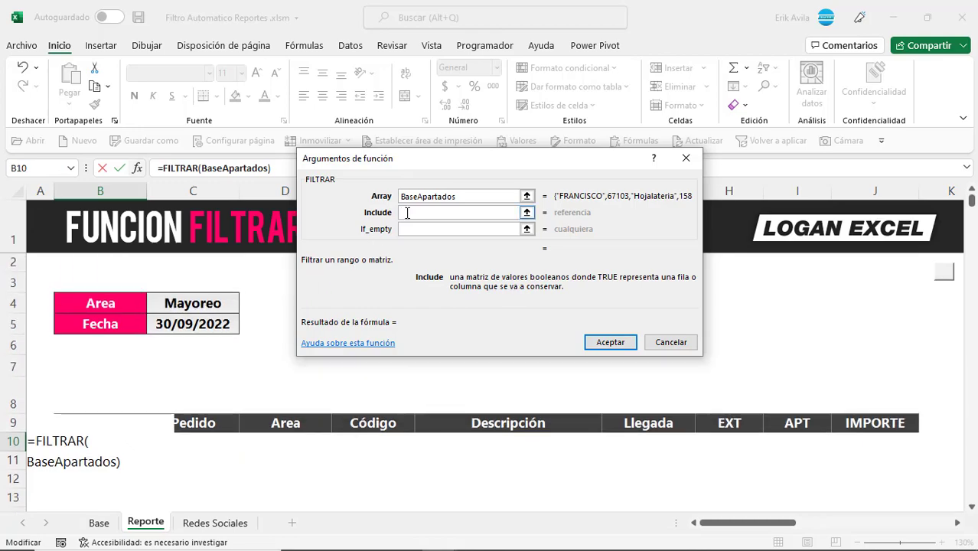
click(98, 522)
click(197, 375)
key(ctrl+Up)
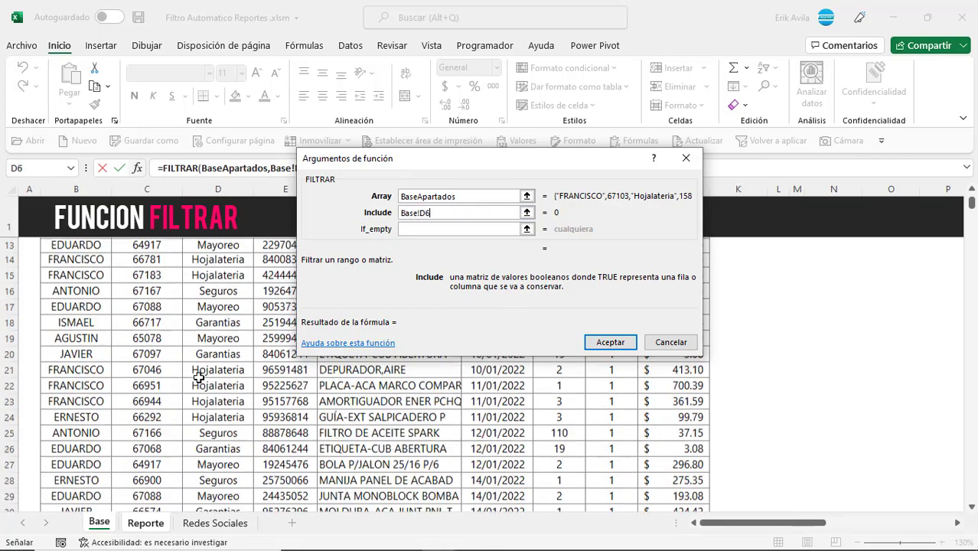
key(ctrl+shift+Down)
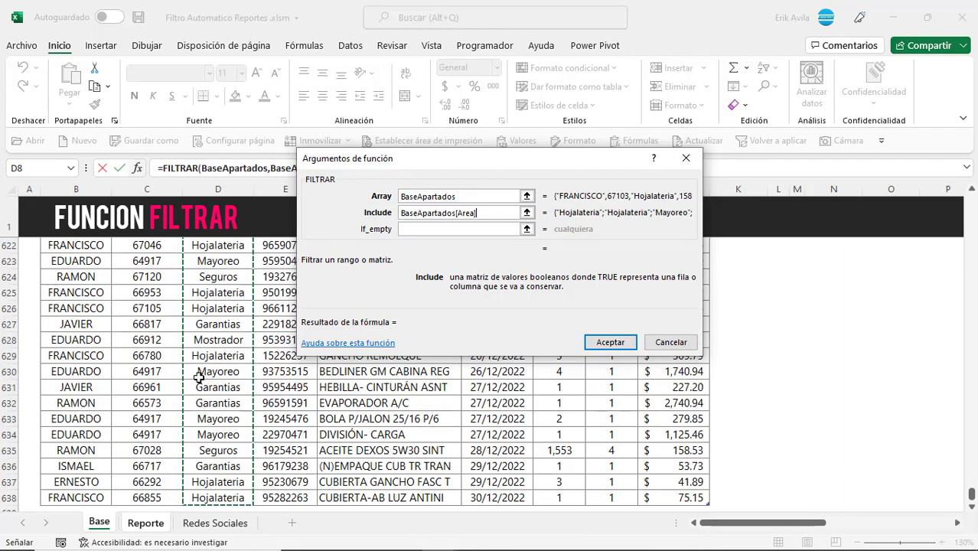
text(=)
click(145, 523)
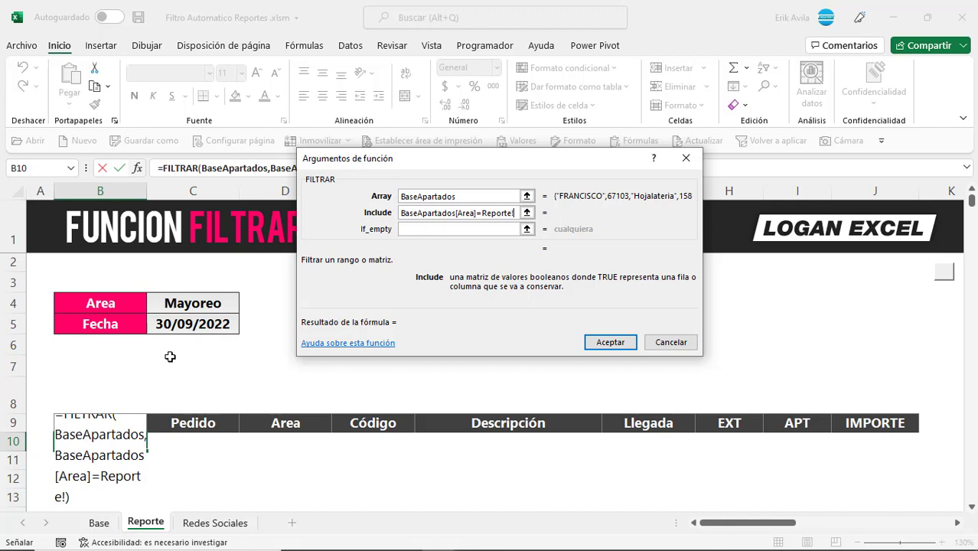
click(180, 306)
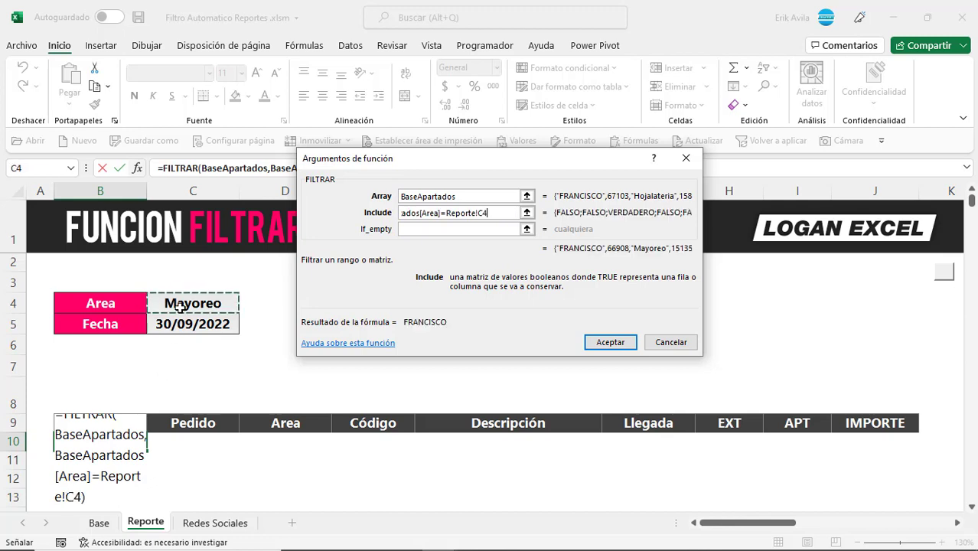
click(603, 345)
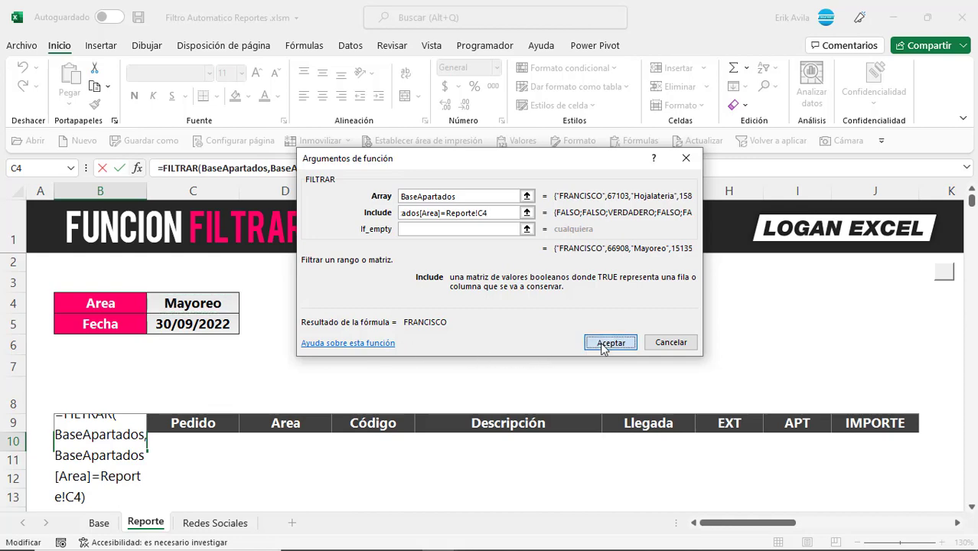
click(603, 346)
click(183, 322)
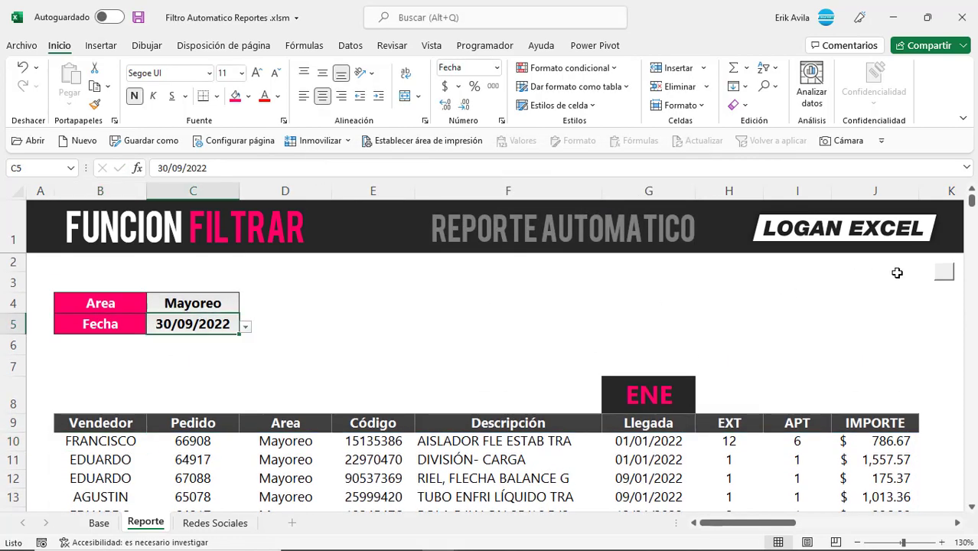
Step: In full-screen view, change the Area in C4 to Seguros, then to Mostrador
click(949, 272)
click(179, 119)
click(227, 124)
click(173, 162)
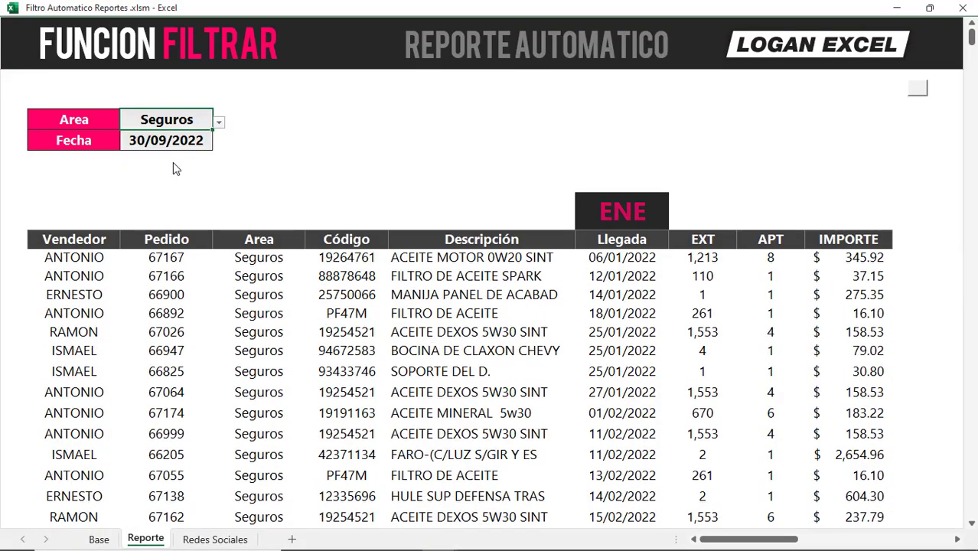
click(218, 122)
click(200, 189)
Step: Select ranges of the Mostrador rows' Llegada dates, from 02/02/2022 through 25/05/2022
scroll(215, 314, down, 5)
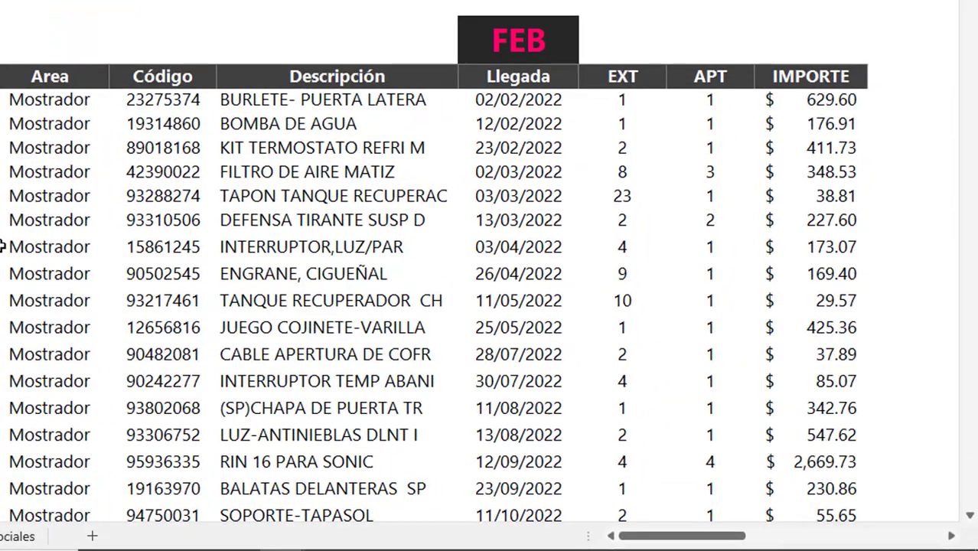
scroll(165, 246, down, 2)
drag(509, 6, 491, 297)
scroll(490, 299, up, 3)
drag(518, 100, 505, 408)
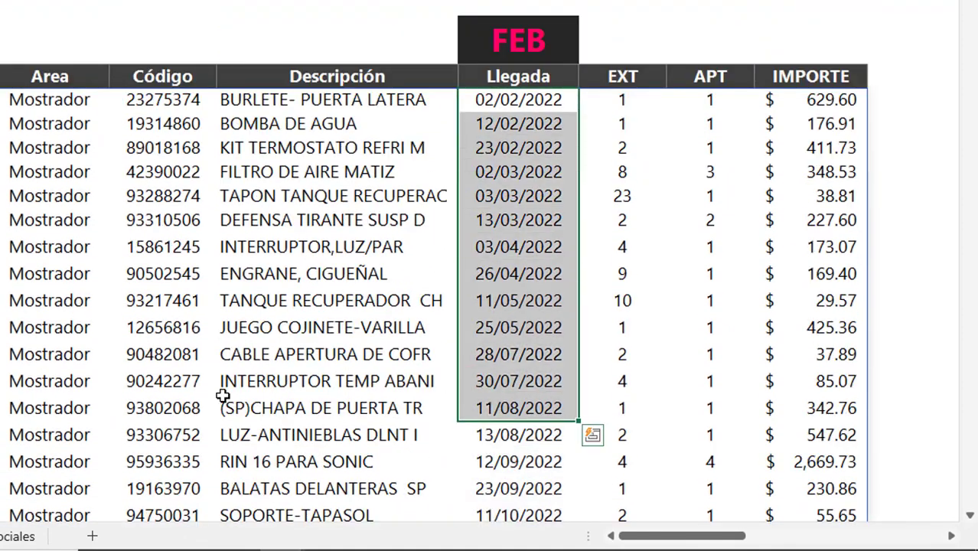
click(42, 151)
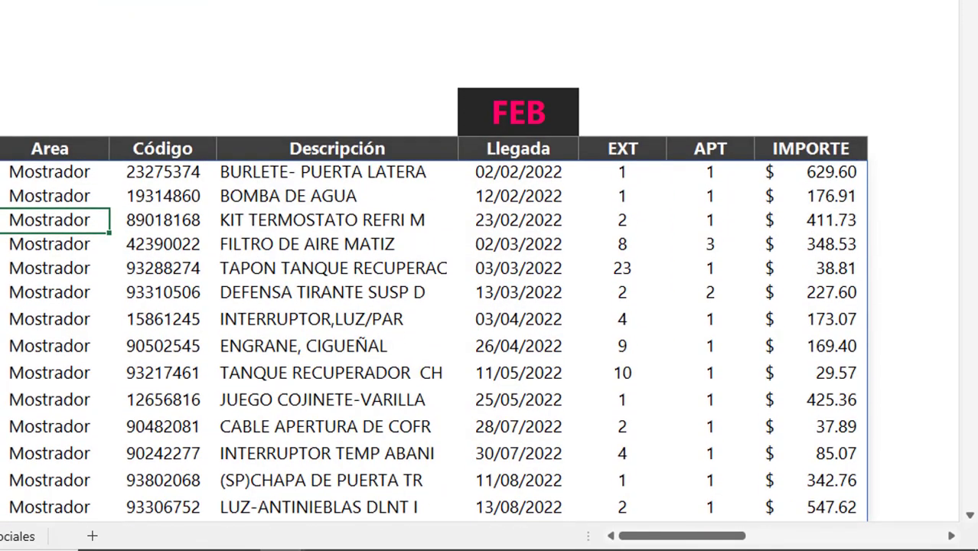
drag(518, 196, 507, 373)
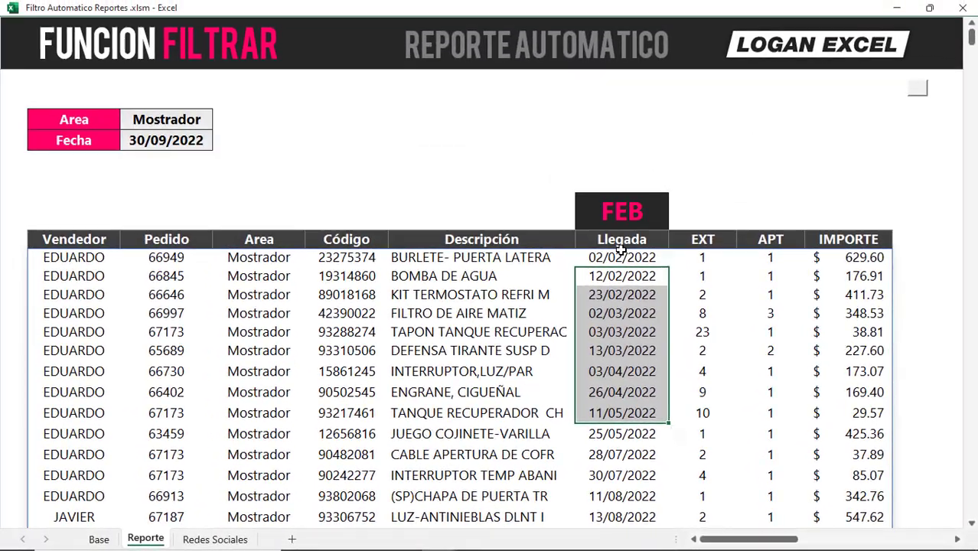
click(616, 258)
drag(621, 276, 596, 430)
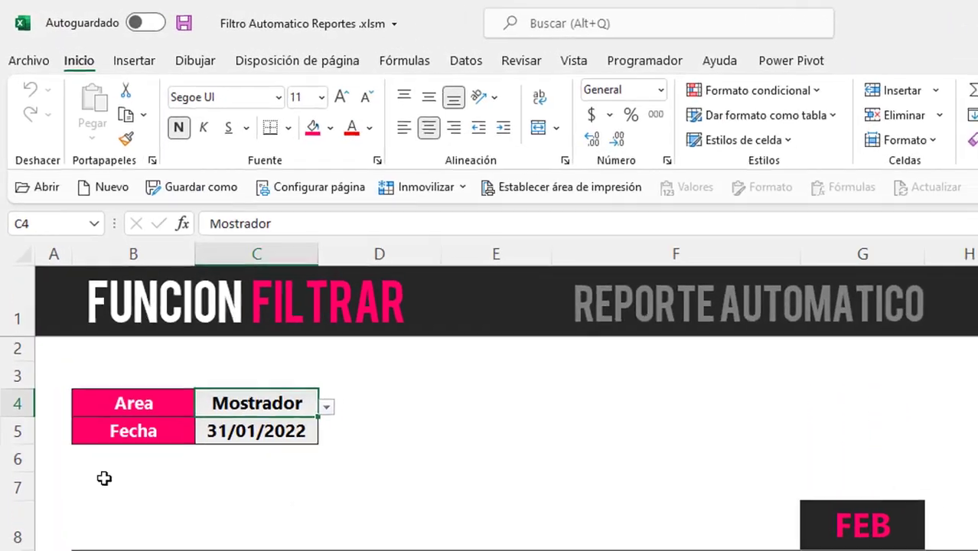
scroll(104, 479, down, 1)
Step: In B10's FILTRAR formula, remove the stray asterisk and wrap the Area test in parentheses
click(148, 531)
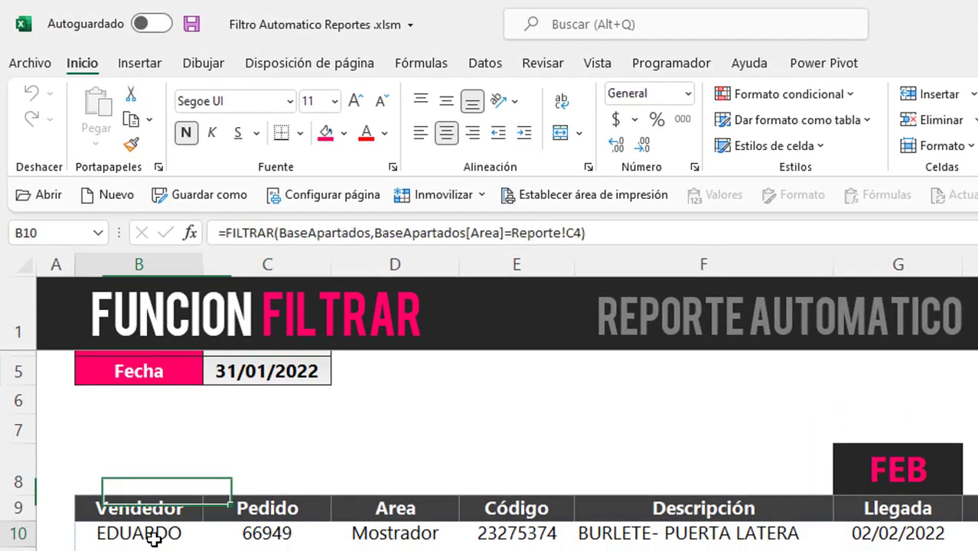
click(331, 265)
key(End)
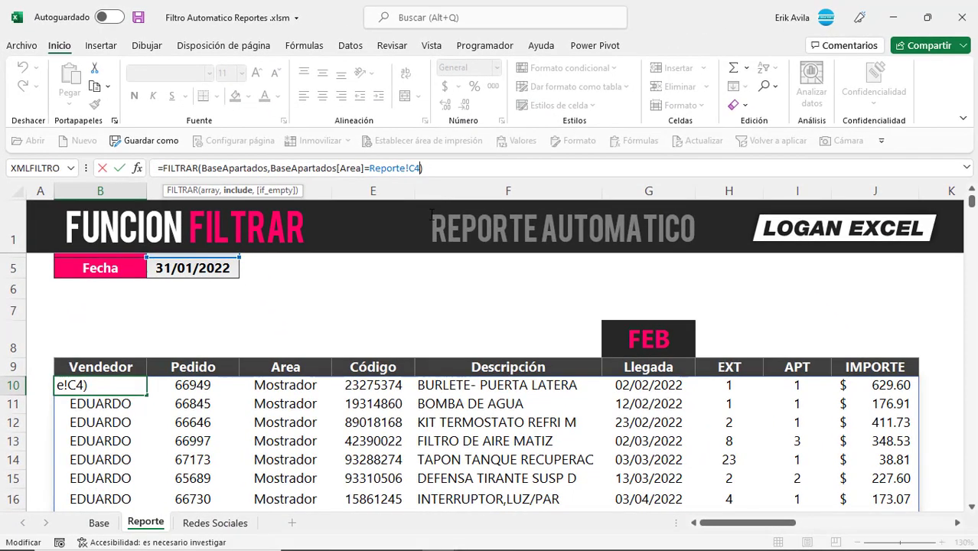
scroll(433, 215, up, 1)
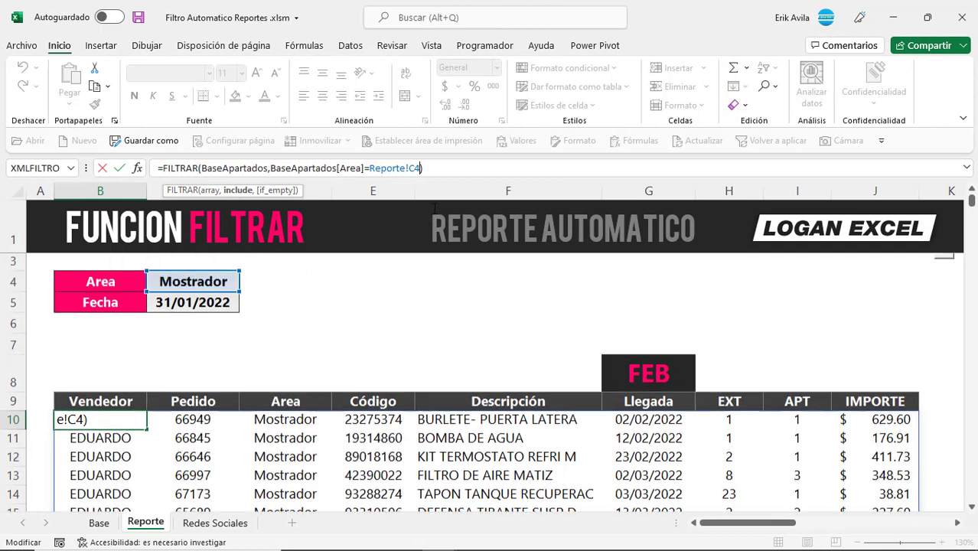
key(BackSpace)
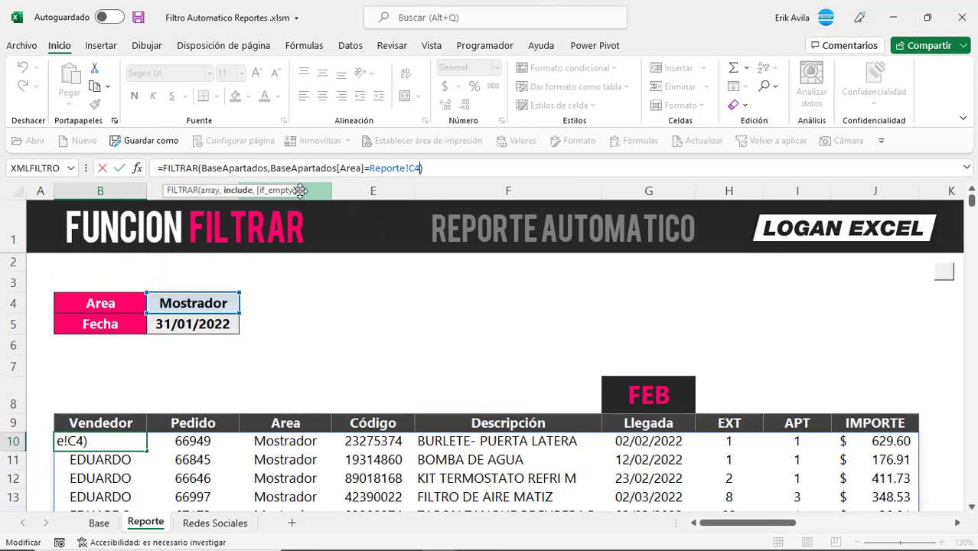
click(270, 168)
text(()
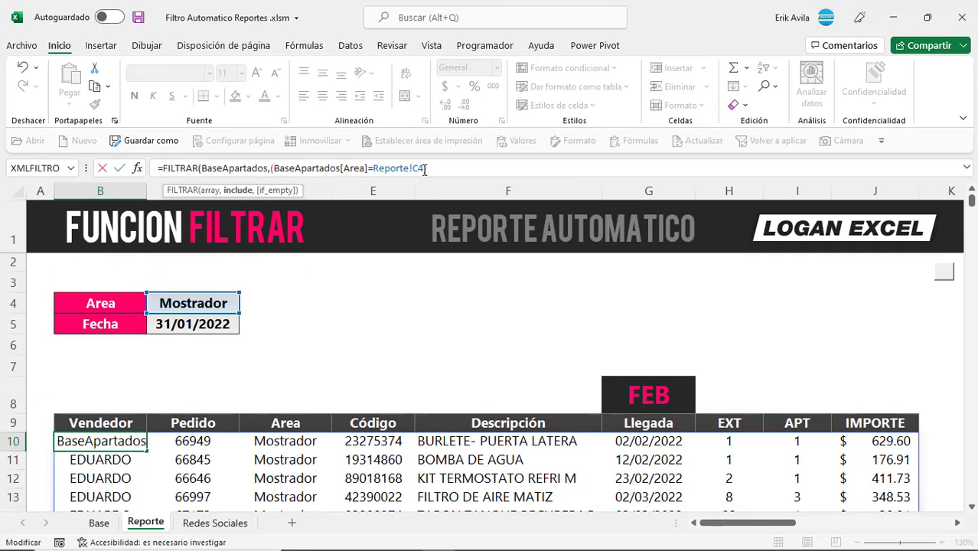
click(426, 170)
text())
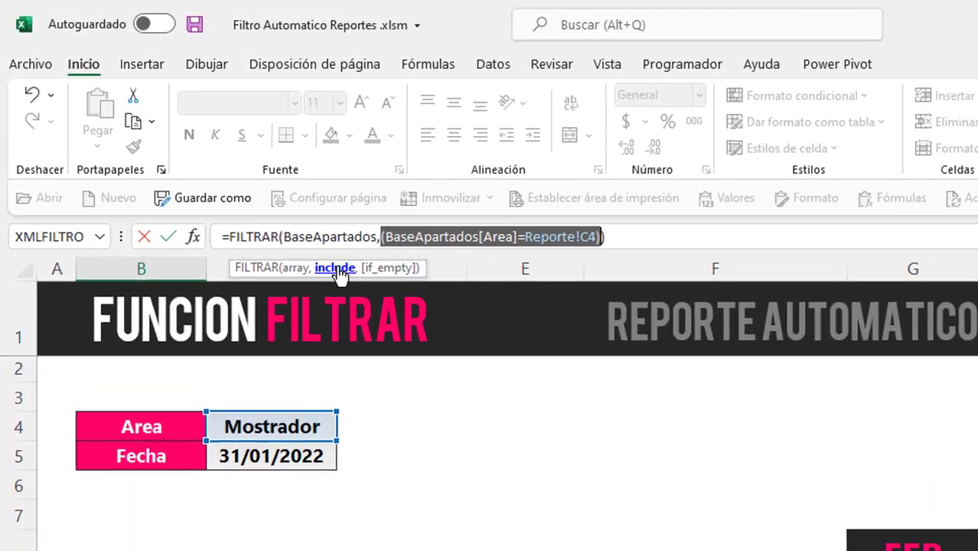
text())
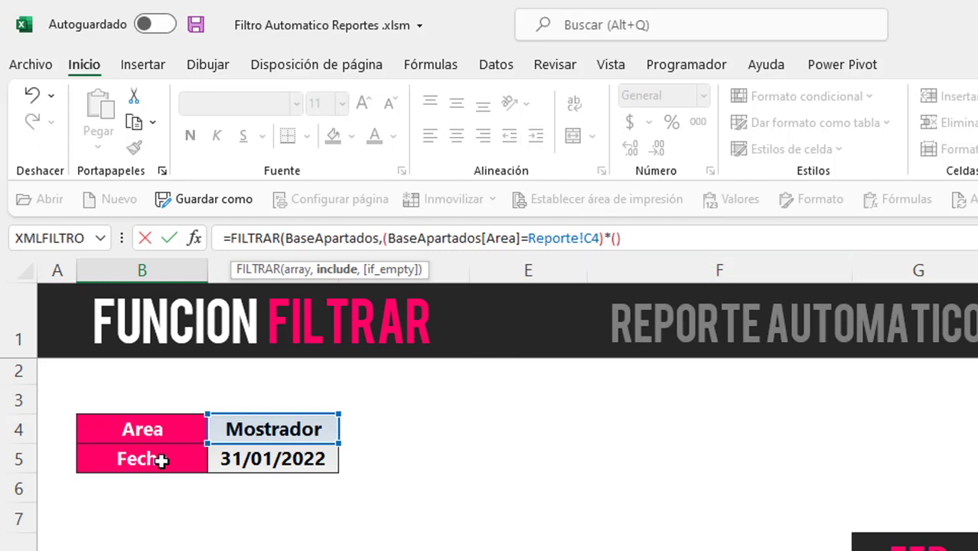
Step: Multiply the condition by (BaseApartados[Llegada]=Reporte!C5) and commit the formula
key(ctrl+Page_Up)
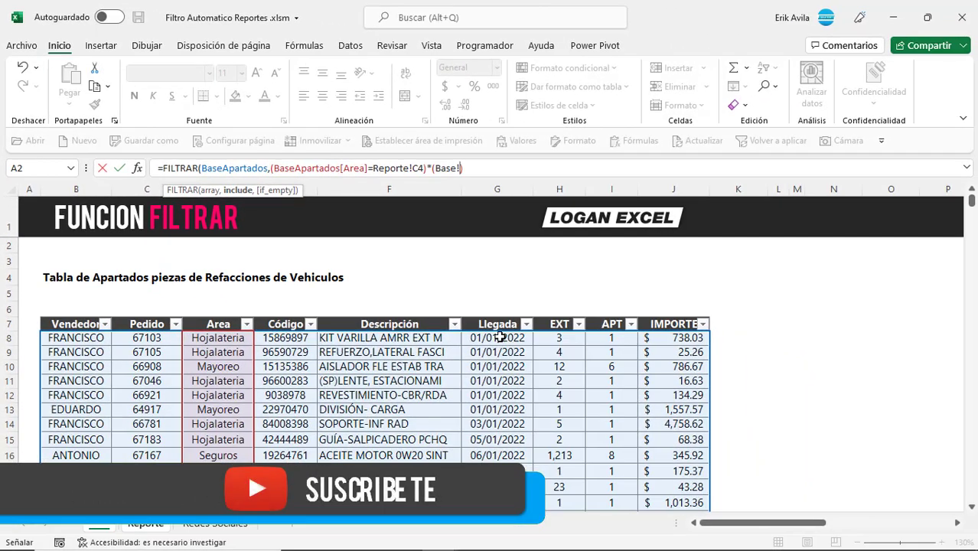
click(498, 338)
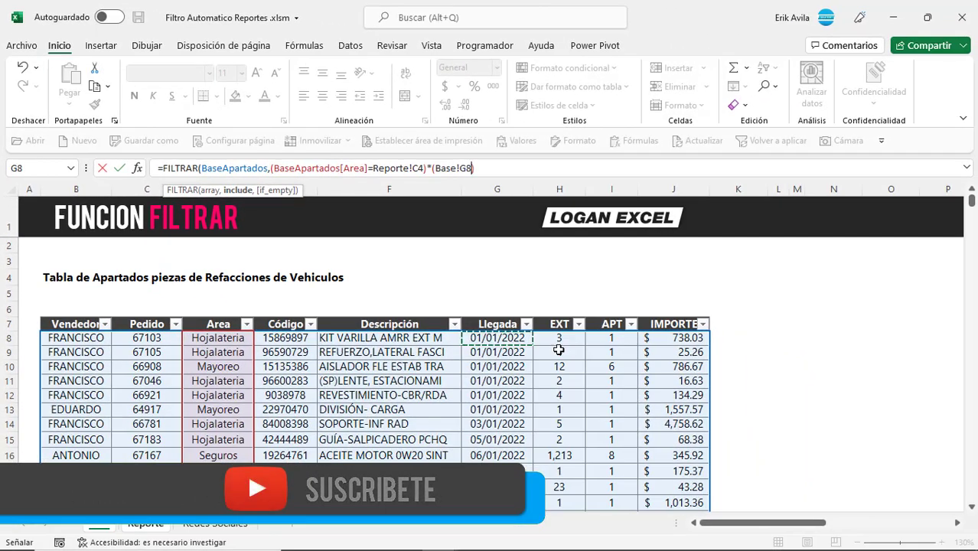
key(ctrl+shift+Down)
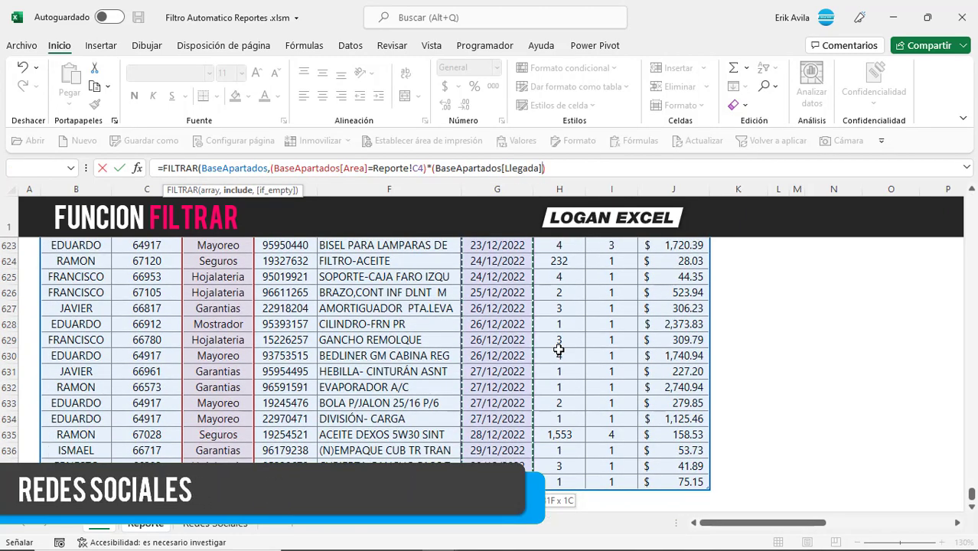
text(=Reporte!)
click(146, 523)
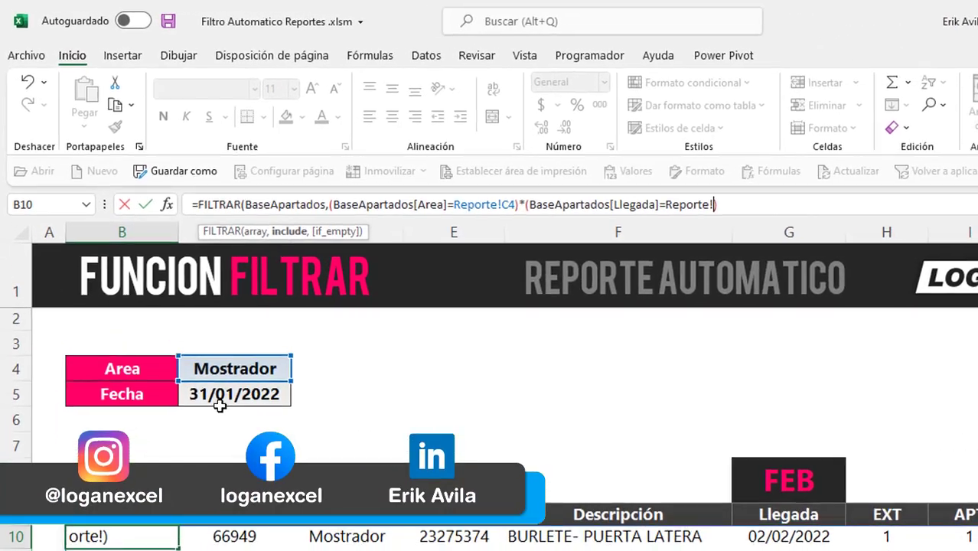
click(184, 327)
text())
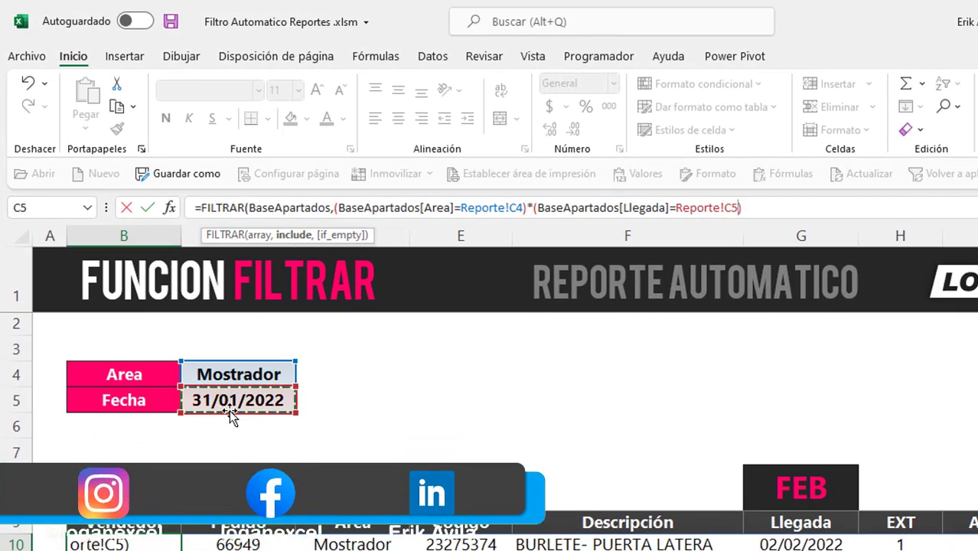
text())
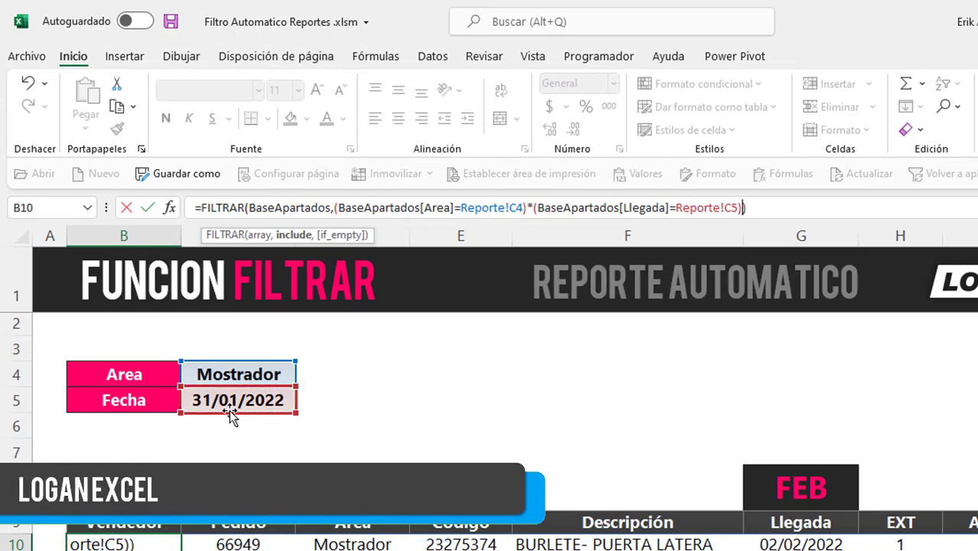
key(Return)
Step: Confirm the formula and try report dates 28/02/2022, 31/03/2022 and a later month-end in C5
key(Up)
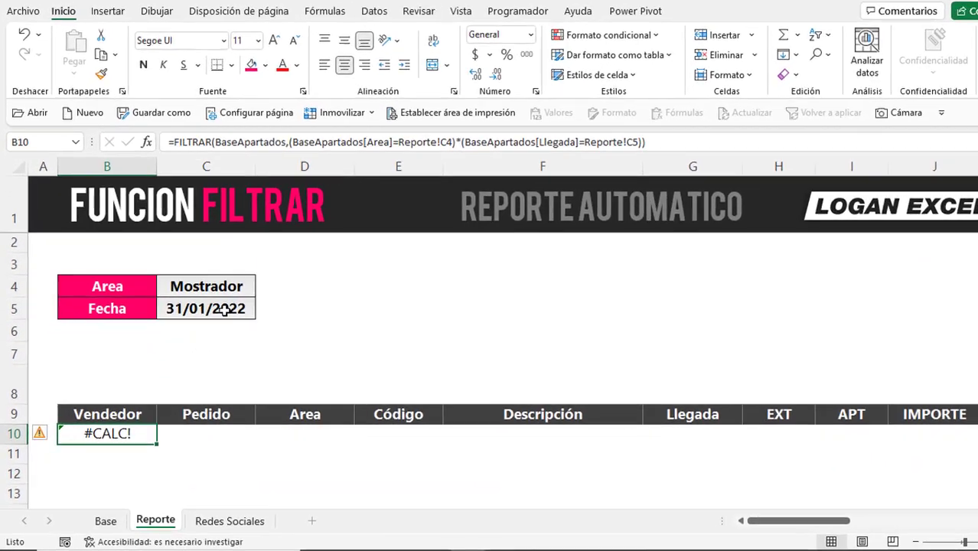
click(209, 330)
click(248, 330)
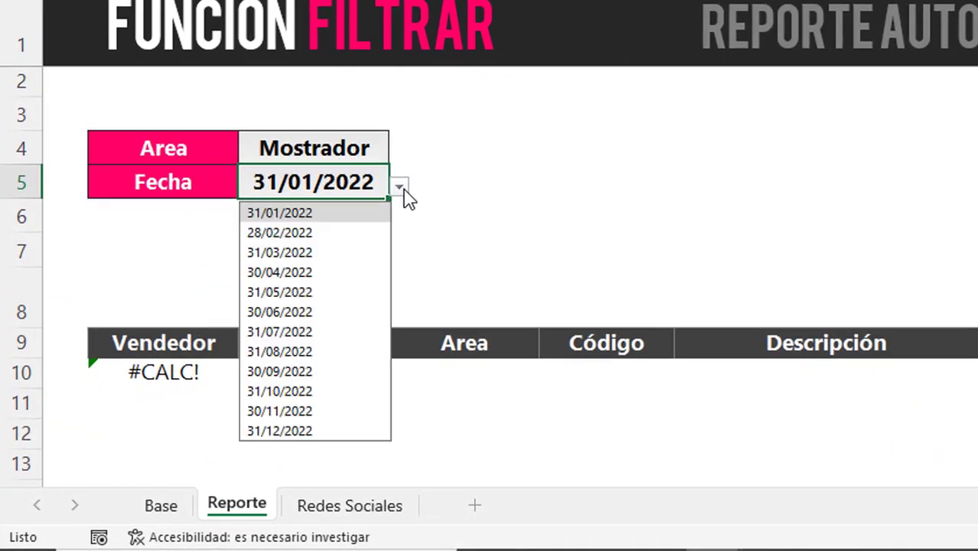
click(349, 232)
click(400, 188)
click(342, 253)
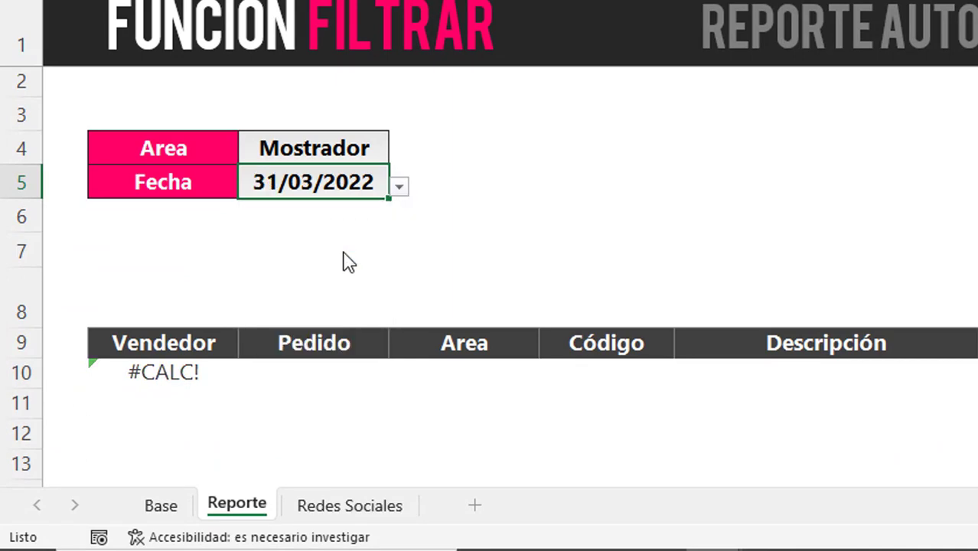
click(400, 188)
click(351, 238)
Step: Set the Area in C4 to Hojalateria, then review the B10 formula and available dates
click(383, 157)
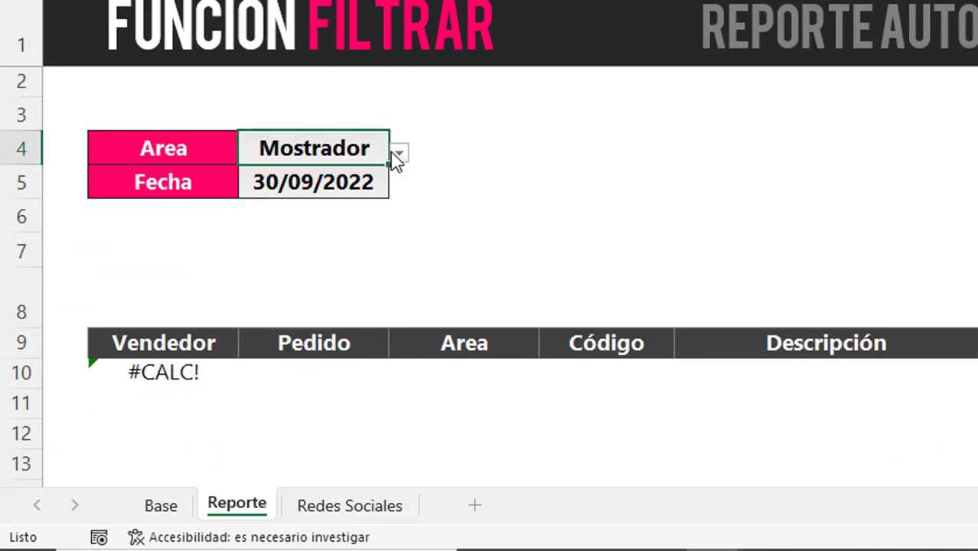
click(397, 155)
click(364, 178)
click(217, 339)
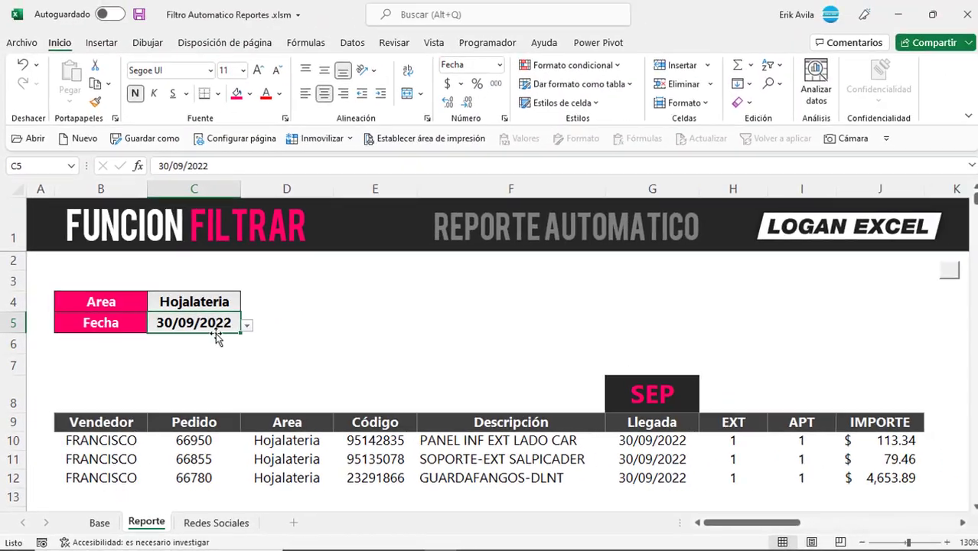
click(107, 440)
click(200, 328)
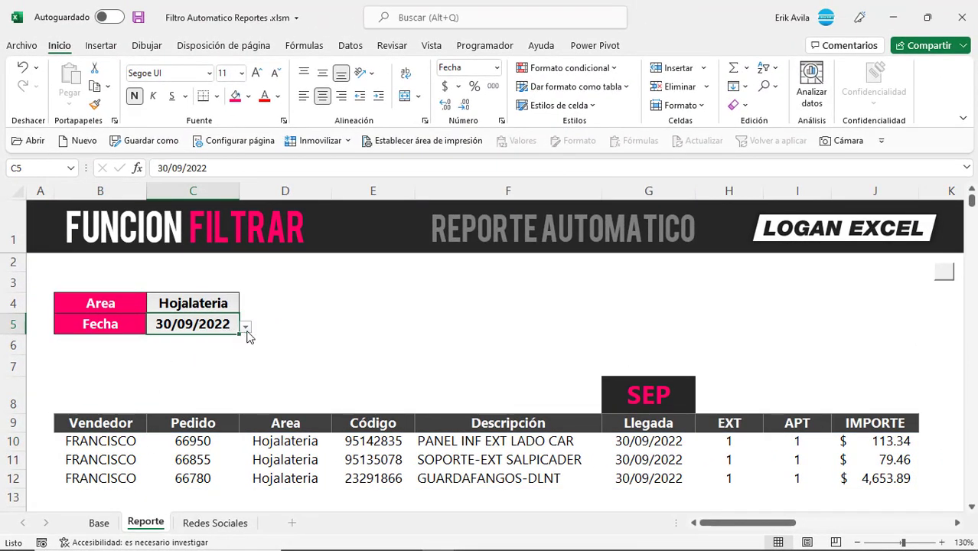
click(245, 327)
Step: On the Base sheet, check the Llegada filter's January and February arrival days
click(99, 522)
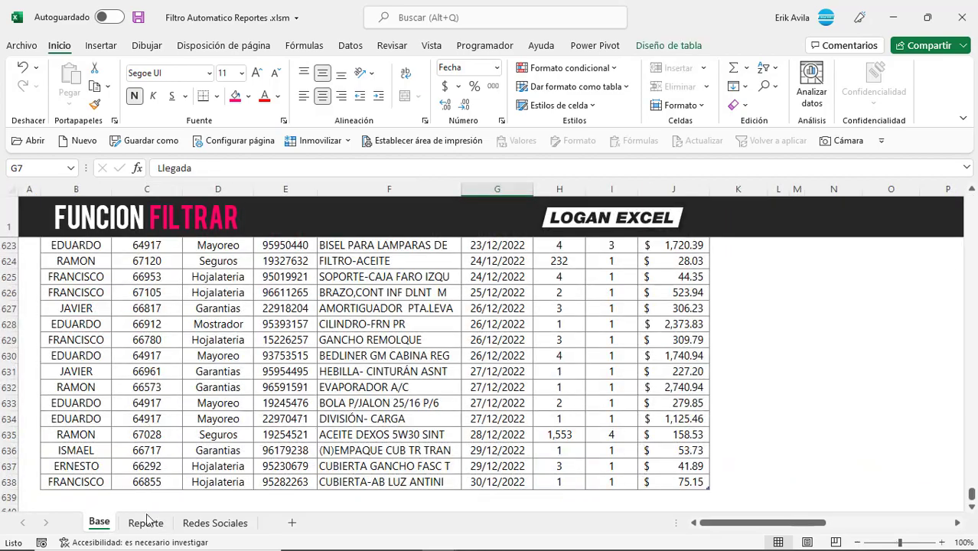
scroll(497, 344, up, 2)
click(497, 344)
key(ctrl+Up)
key(alt+Down)
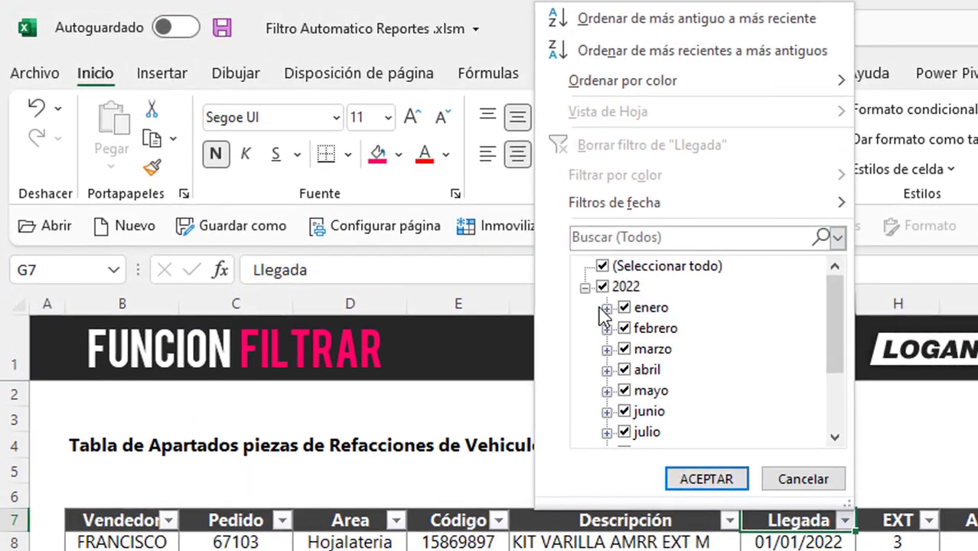
click(606, 308)
scroll(643, 408, down, 5)
click(606, 349)
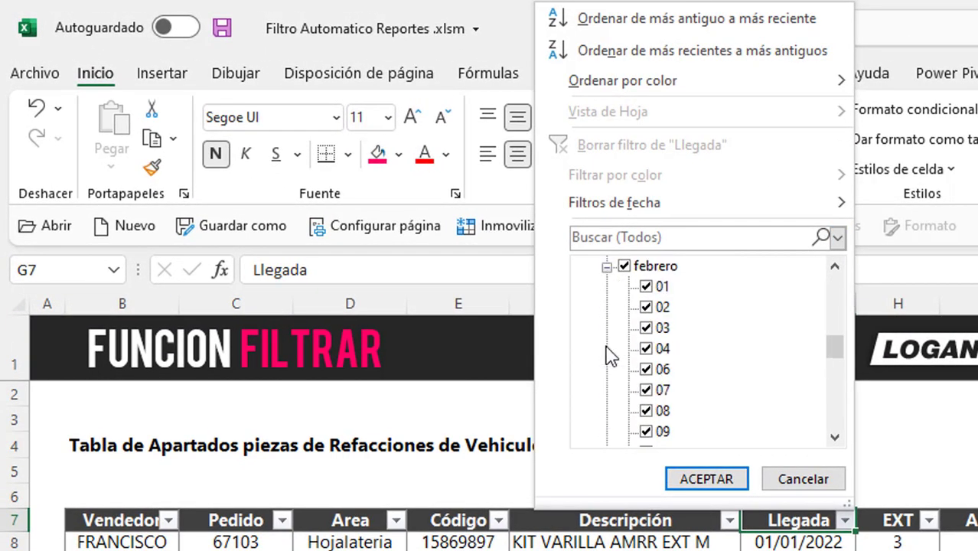
scroll(616, 398, up, 3)
click(550, 476)
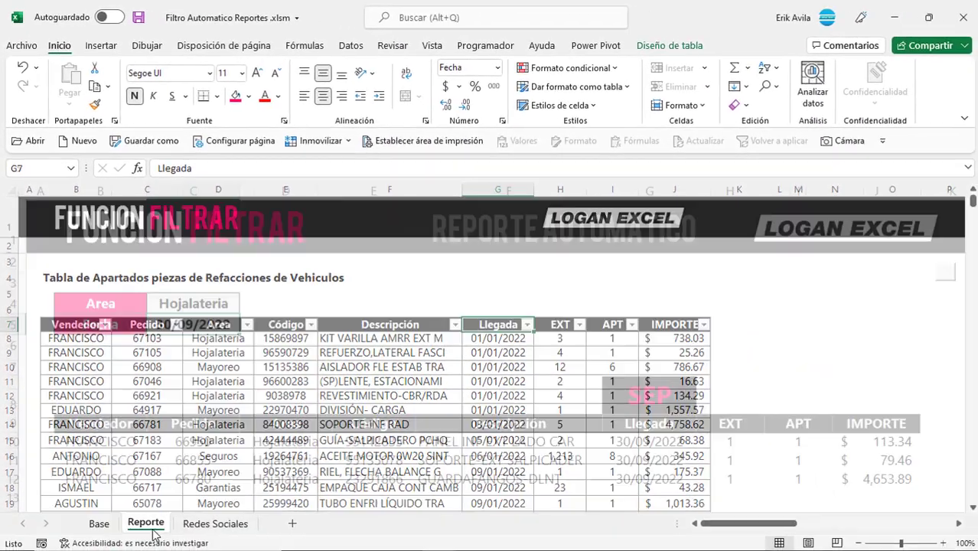
Step: Set the report date in C5 to 30/09/2022
scroll(218, 346, down, 1)
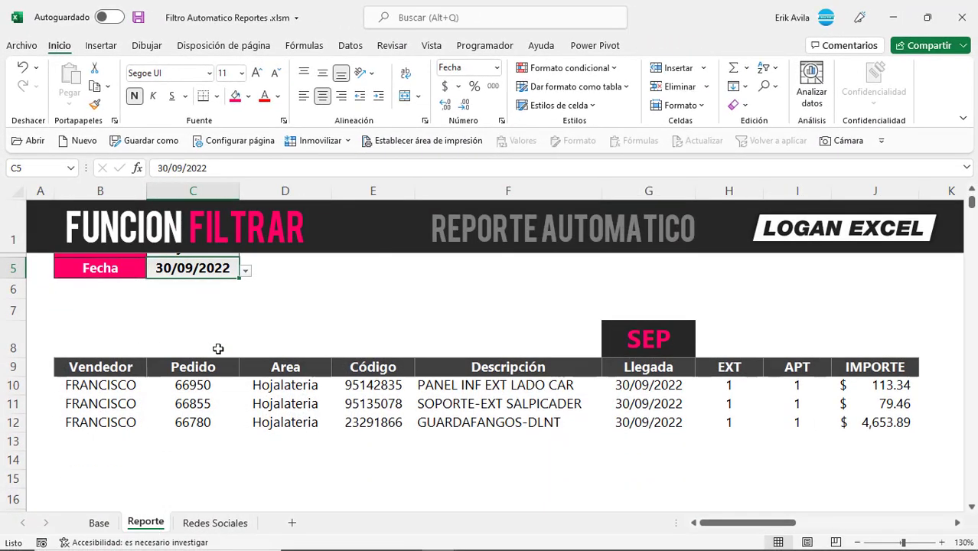
scroll(218, 349, up, 1)
click(177, 363)
click(178, 329)
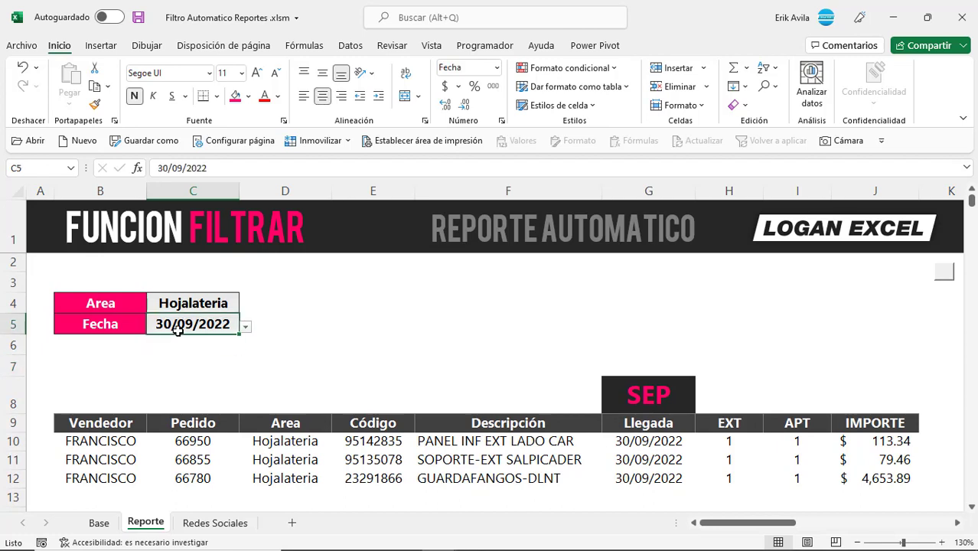
click(246, 327)
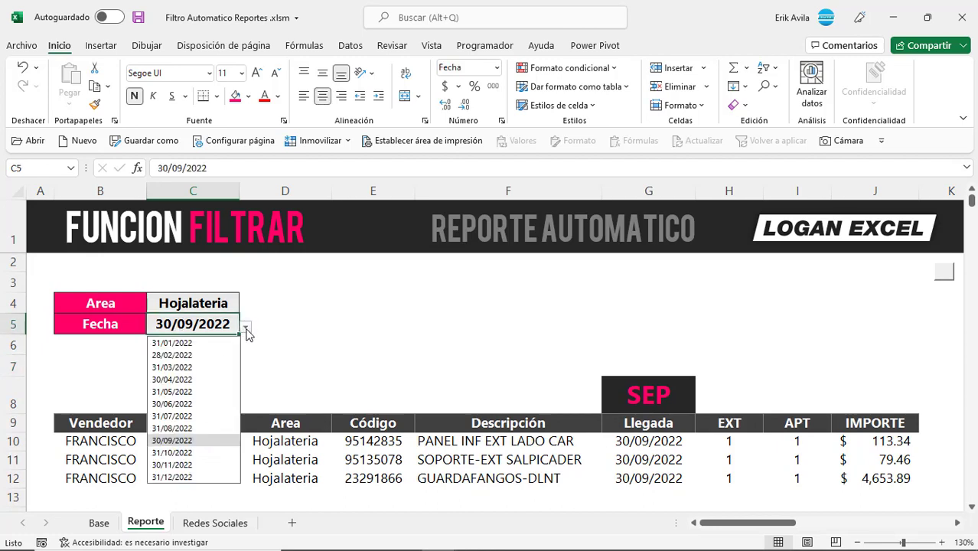
click(189, 442)
Step: Try areas Seguros and Mayoreo, settle on Hojalateria, then edit the B10 formula
click(193, 303)
click(246, 306)
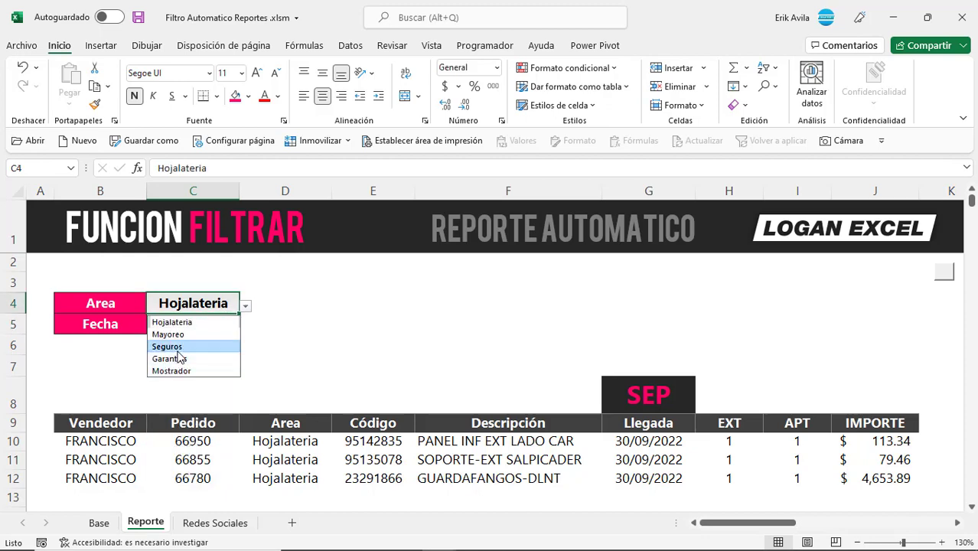
click(168, 346)
click(247, 306)
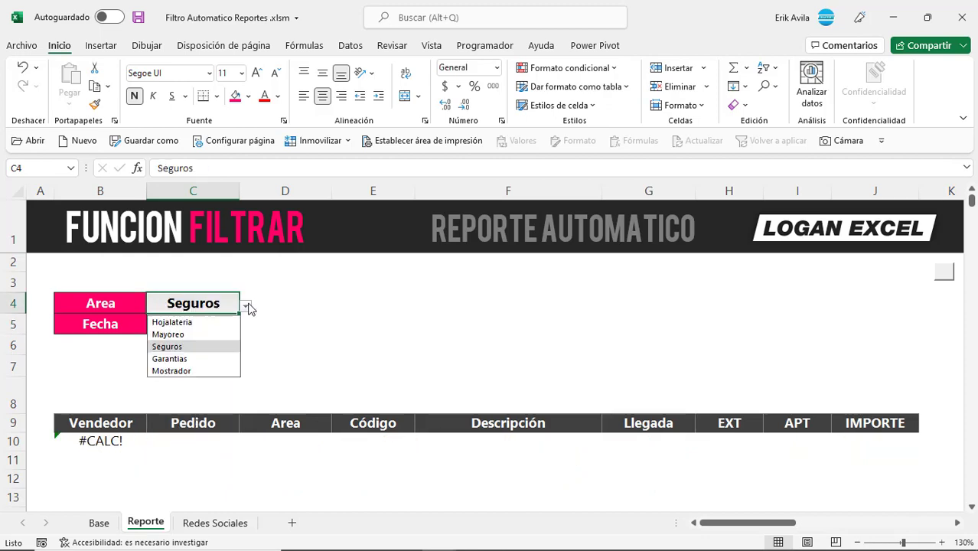
click(220, 335)
key(alt+Down)
click(220, 324)
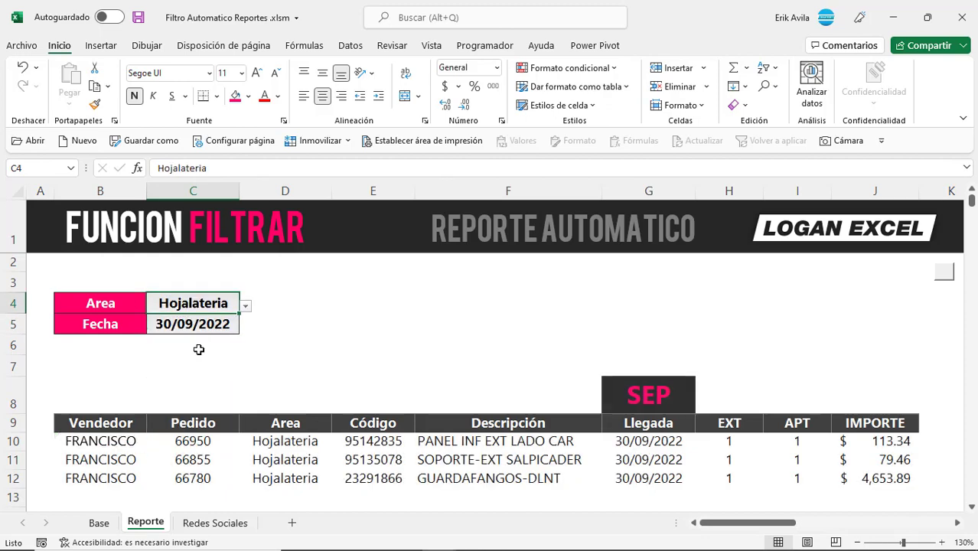
click(103, 441)
key(F2)
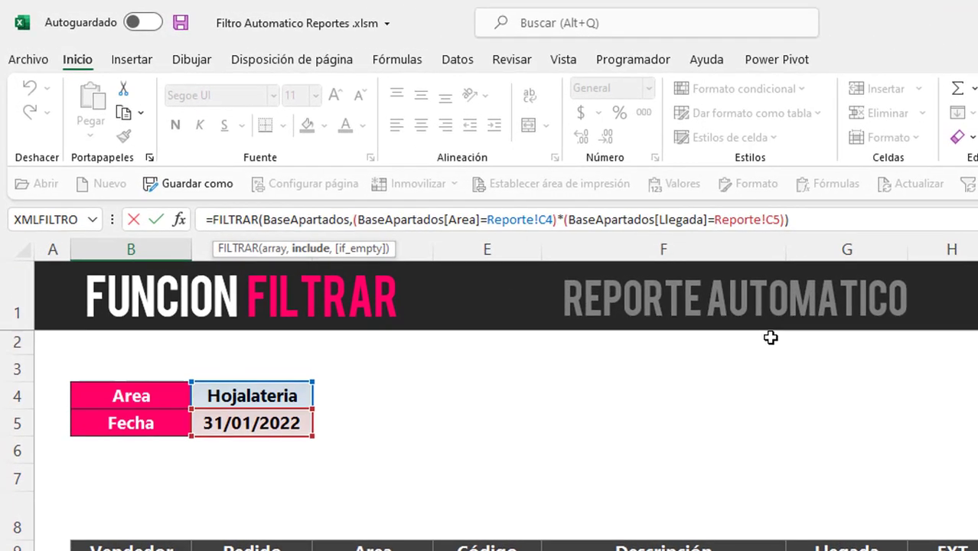
Step: Rewrite the Llegada condition as greater than FECHA.MES(Reporte!C5,-1) using autocomplete
key(BackSpace)
text(>)
text(fec)
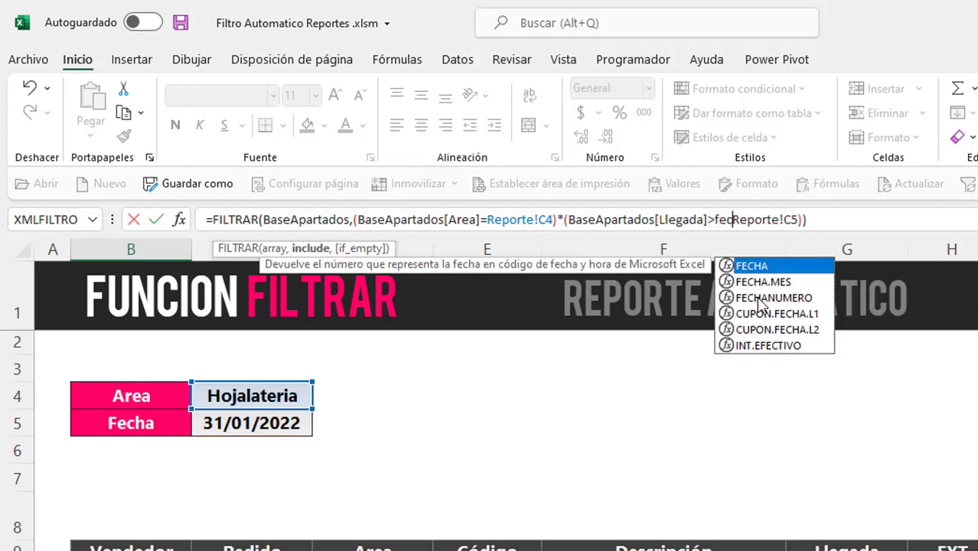
double_click(763, 283)
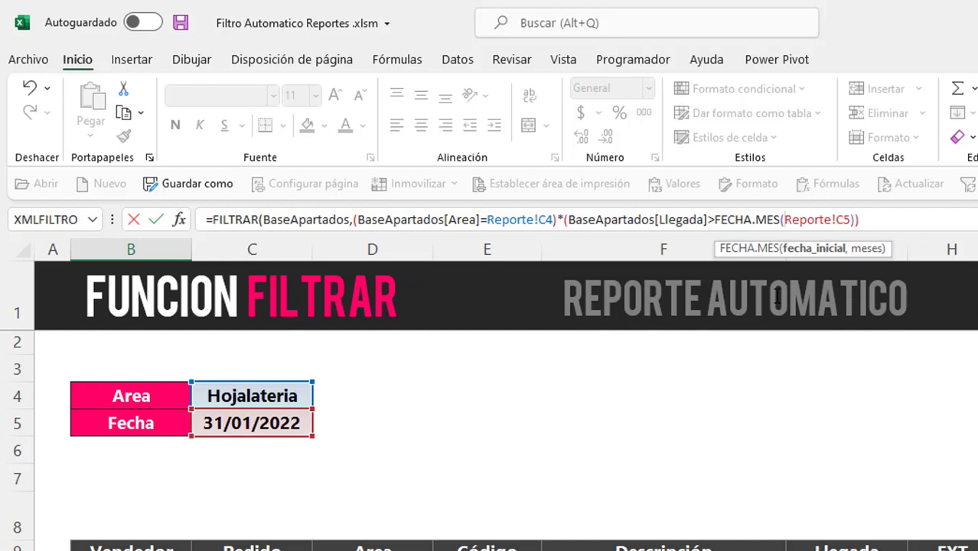
click(809, 250)
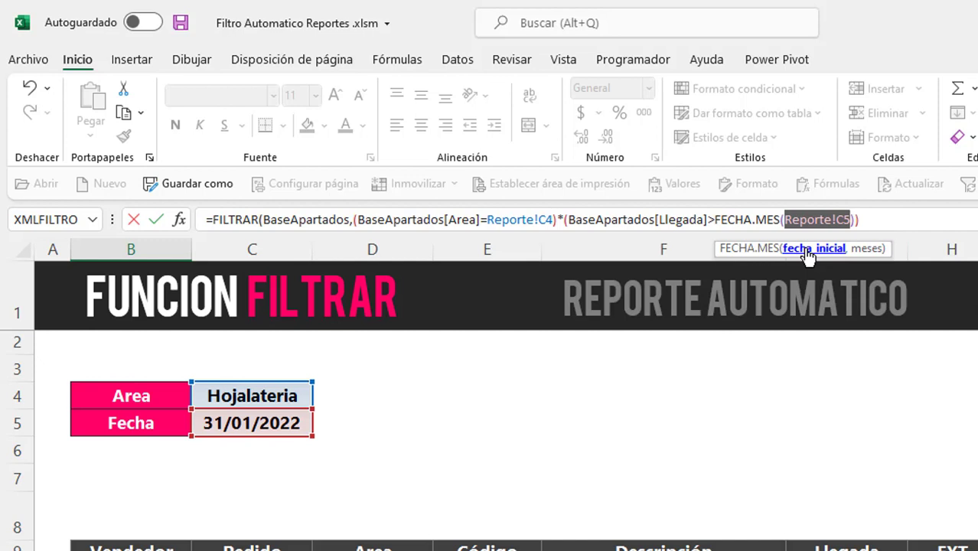
text(,-)
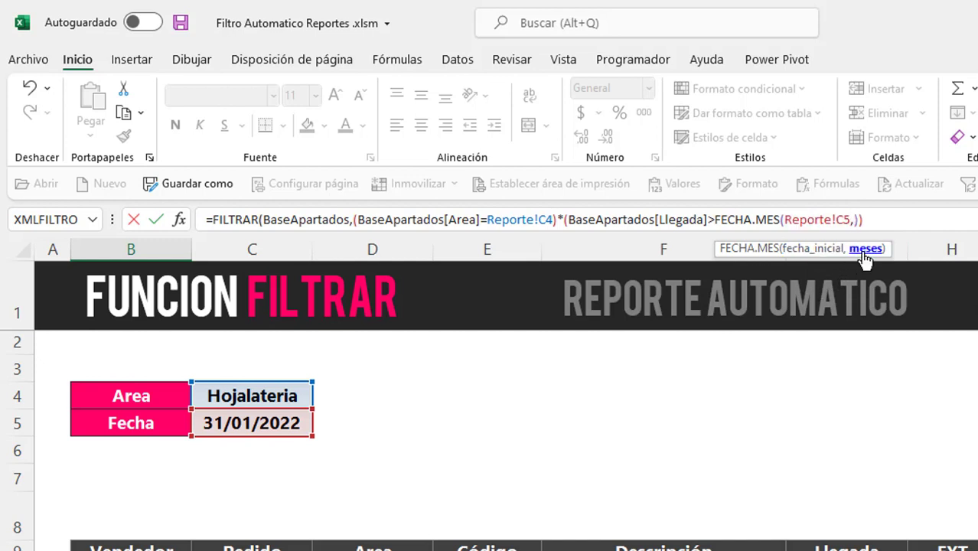
text(1)
text())
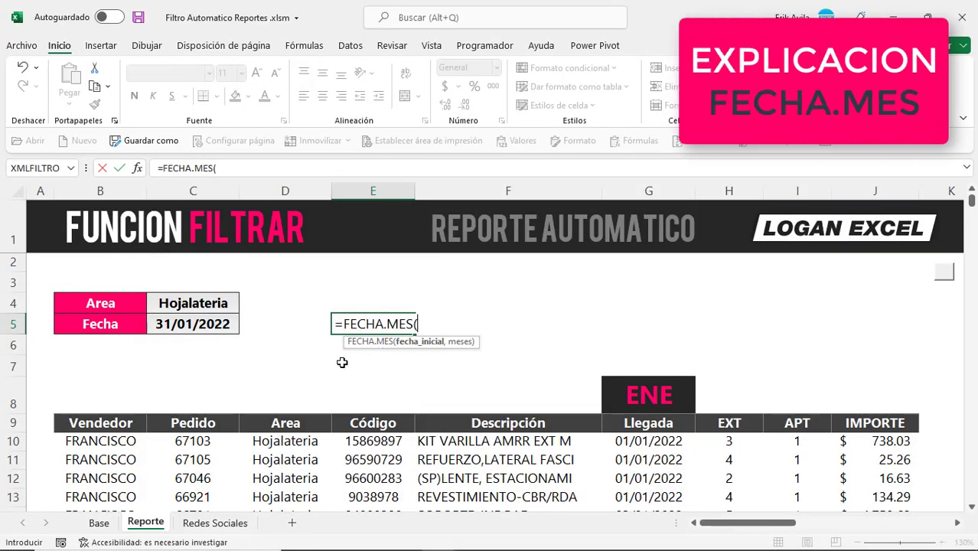
Step: Complete =FECHA.MES(C5,-1) in E5 and format it as a short date, showing 31/12/2021
click(195, 325)
text(,)
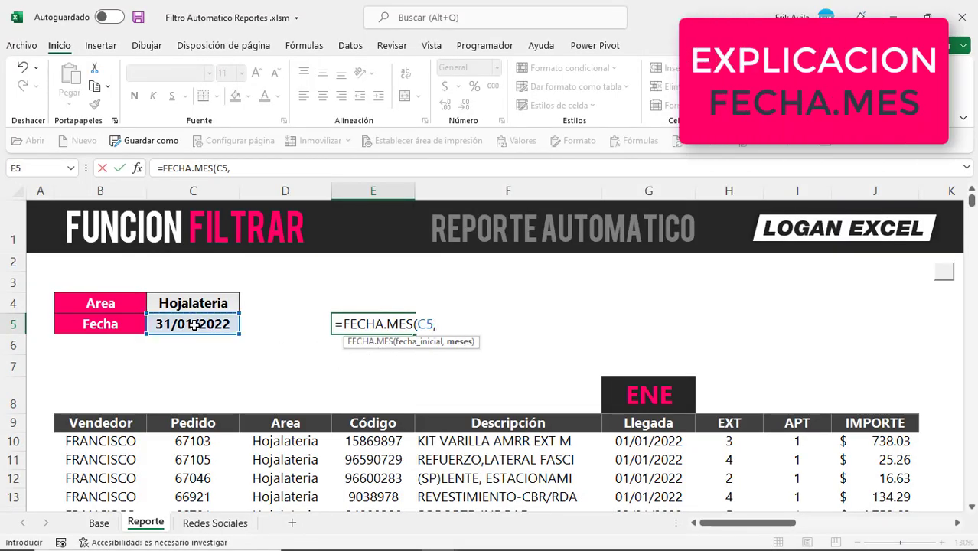
text(-1)
key(ctrl+Return)
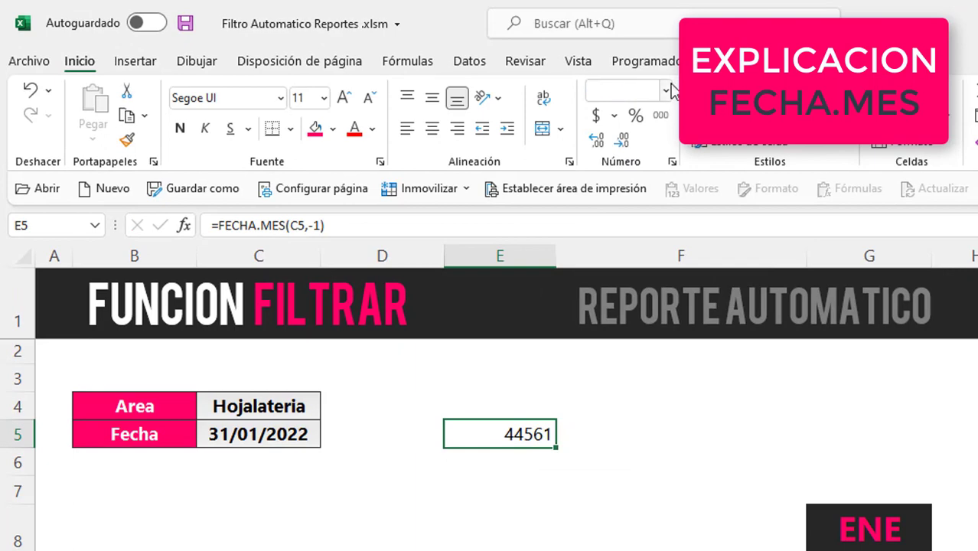
click(665, 90)
click(673, 317)
click(502, 487)
click(503, 434)
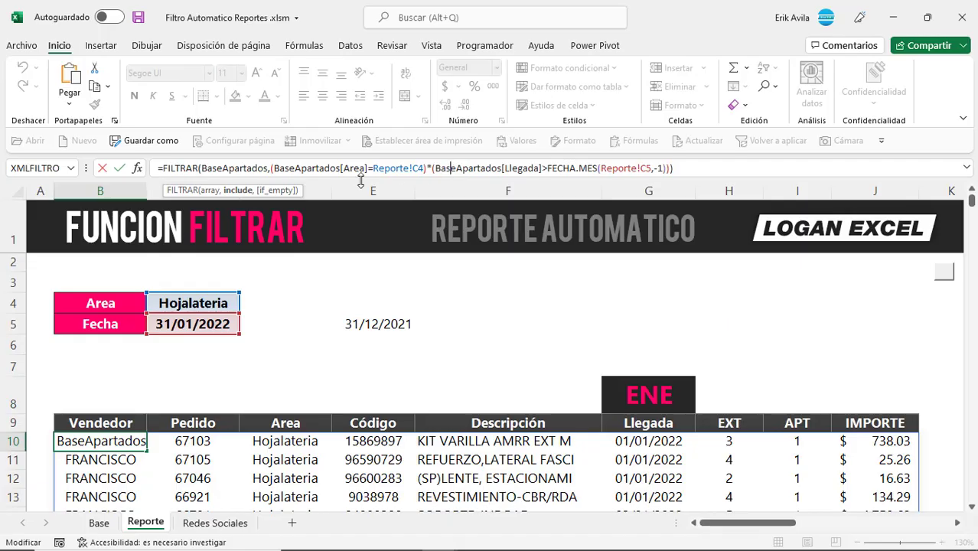
Step: Append a second condition on BaseApartados[Llegada] to the FILTRAR include argument
click(237, 191)
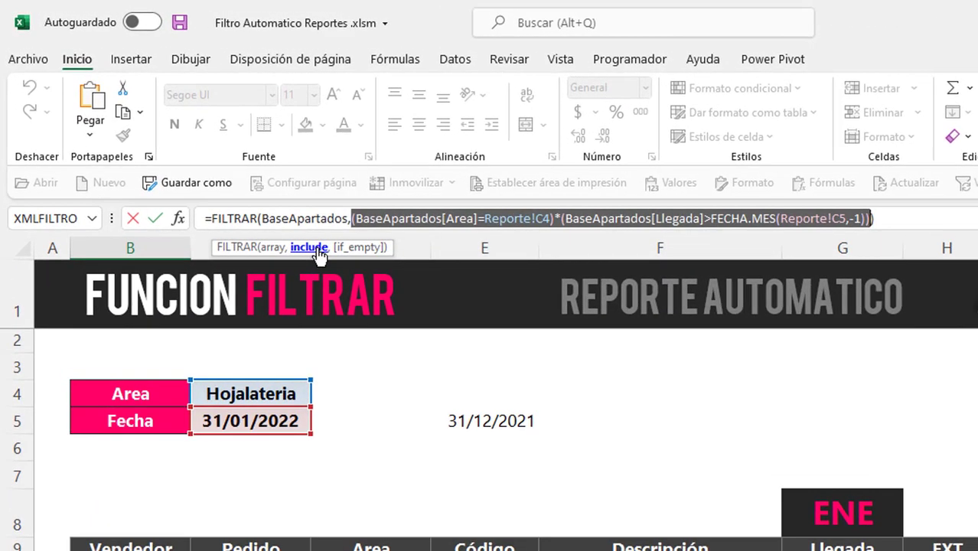
key(Right)
text(*()
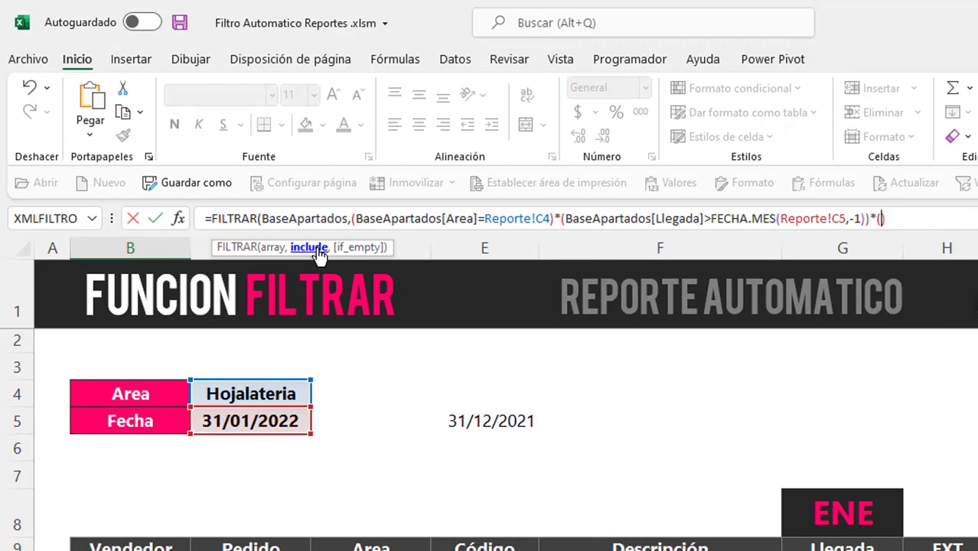
text())
key(ctrl+Page_Down)
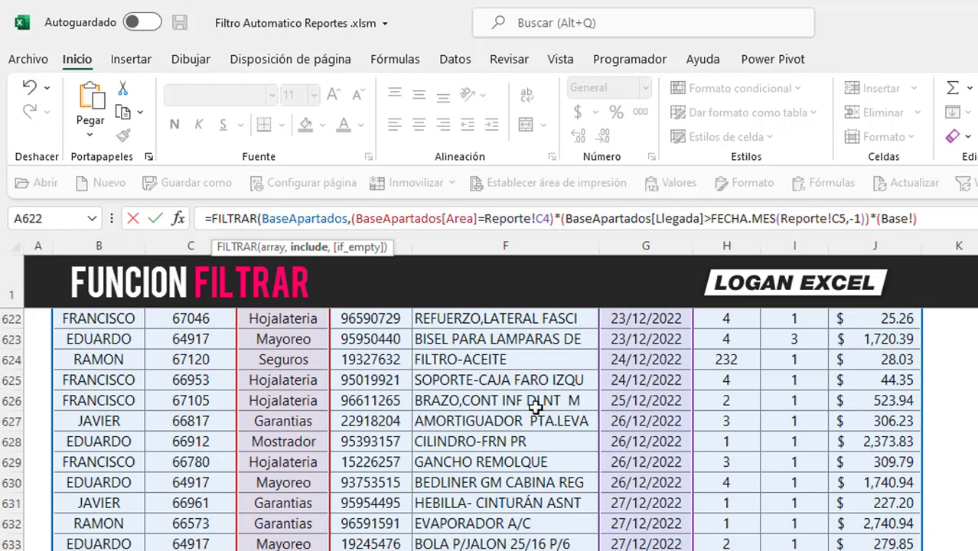
click(539, 400)
key(ctrl+Up)
key(Up)
key(Up)
key(Down)
key(Down)
key(Down)
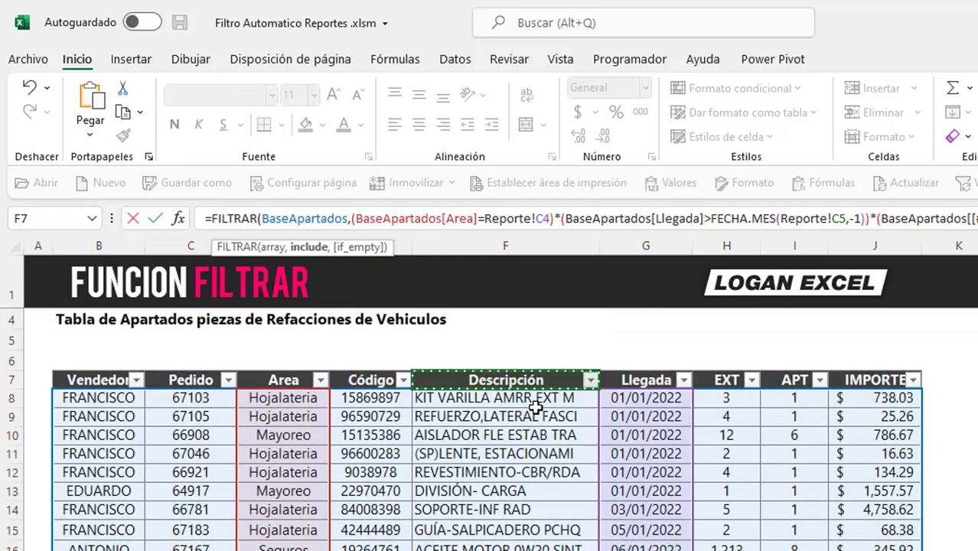
key(Down)
key(Right)
key(ctrl+shift+Down)
text())
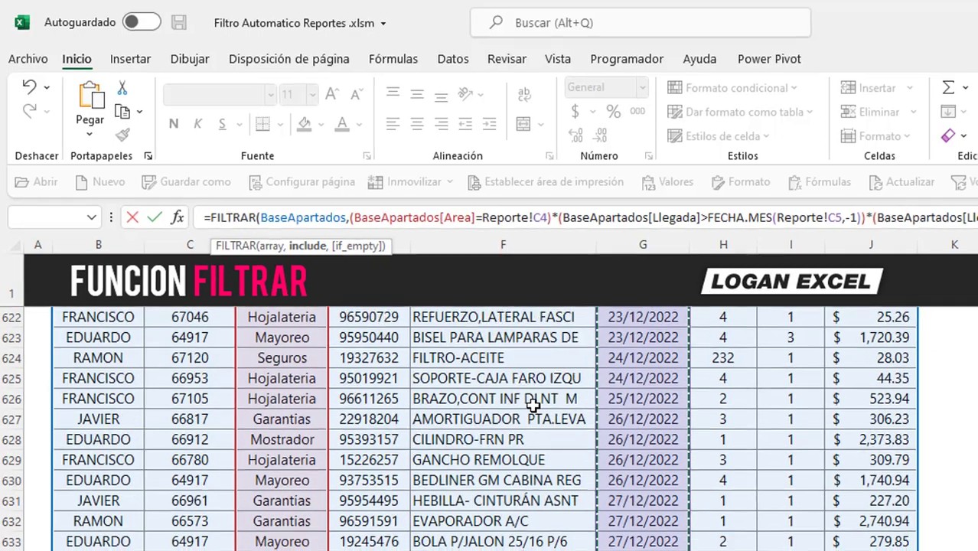
text(<=)
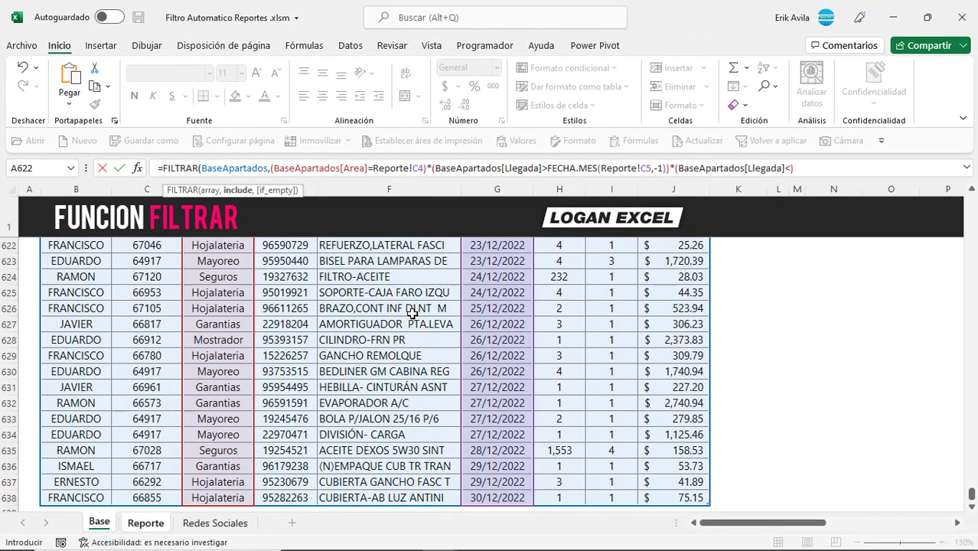
Step: Compare Llegada against Reporte!C5, commit the formula, and view the sheet full screen
click(141, 522)
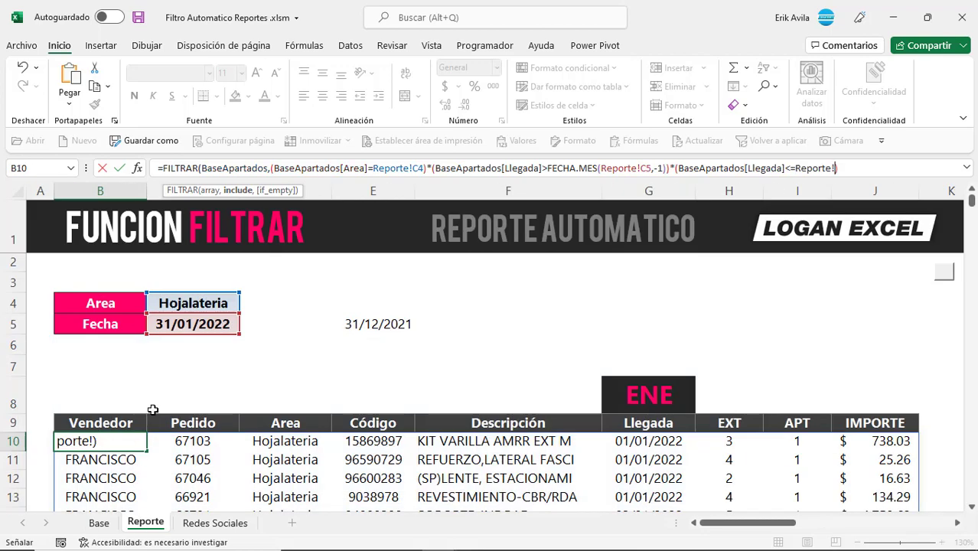
click(176, 325)
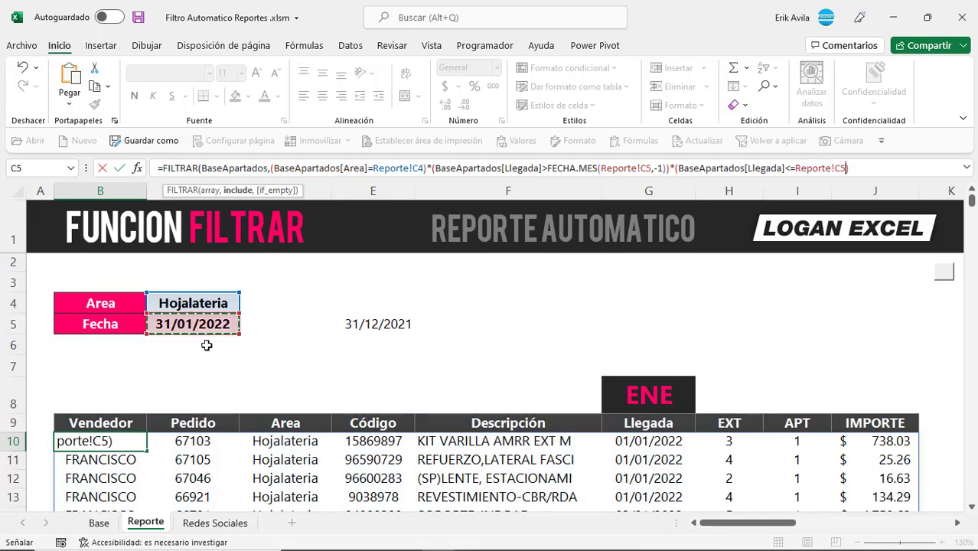
text())
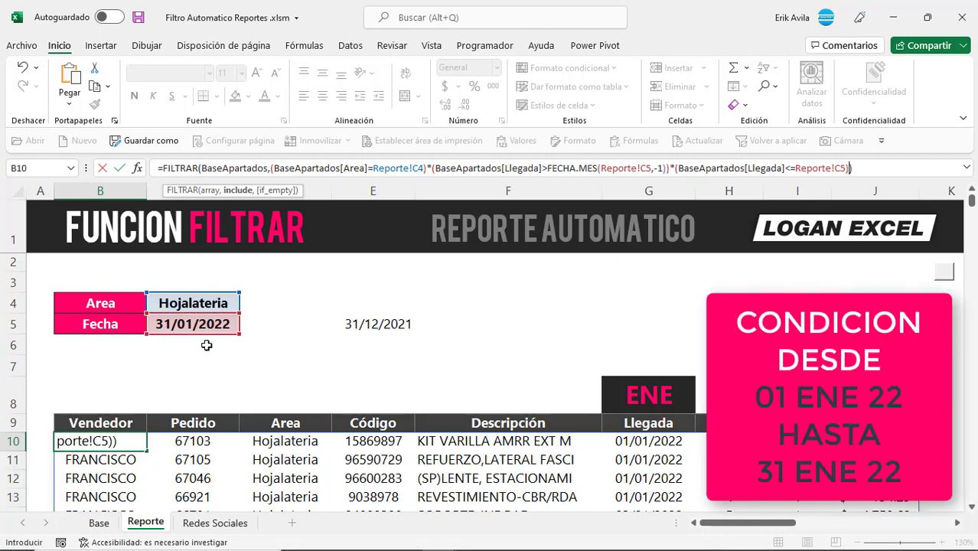
key(Return)
click(944, 276)
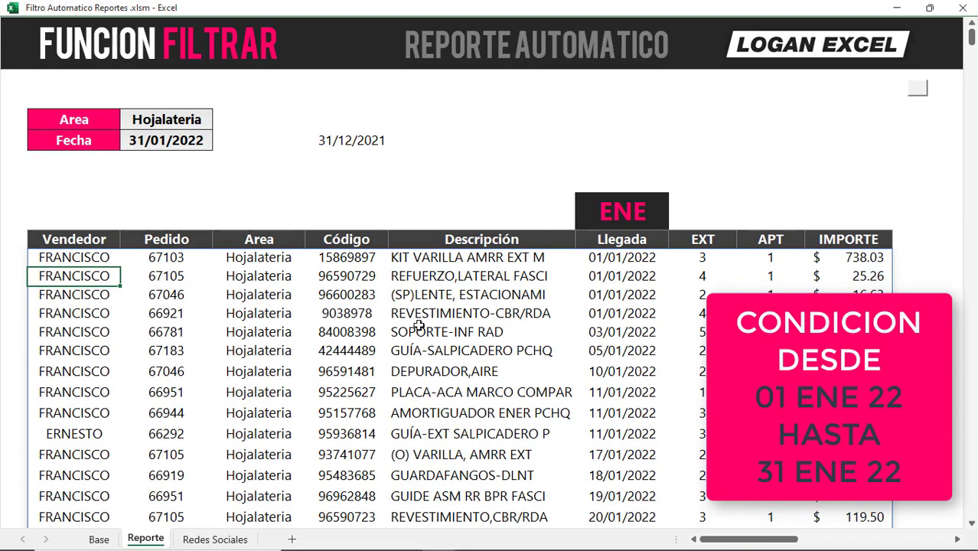
Step: Inspect the listed January Llegada dates, such as 27/01/2022 and 30/01/2022, in the results
scroll(292, 299, down, 2)
scroll(293, 300, down, 2)
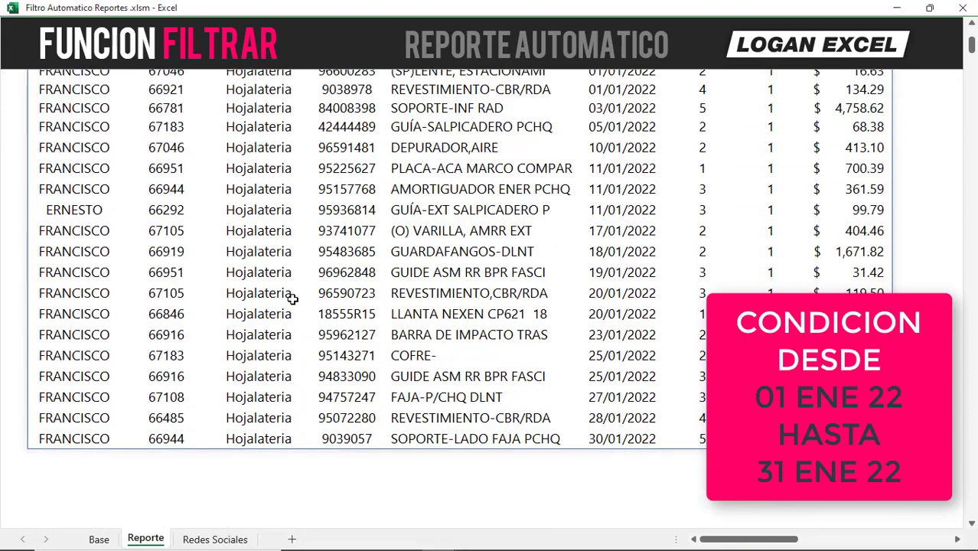
click(602, 392)
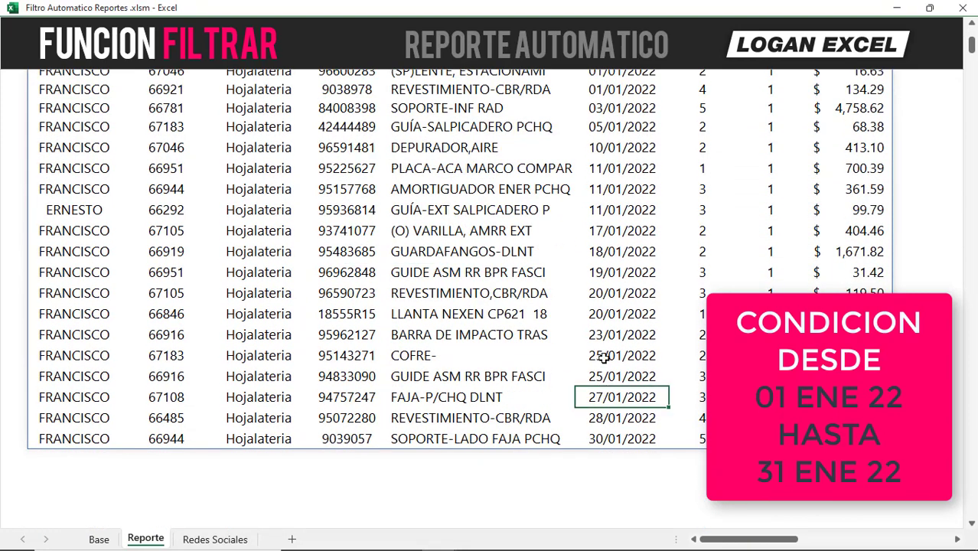
click(616, 442)
scroll(601, 332, up, 3)
scroll(602, 332, up, 1)
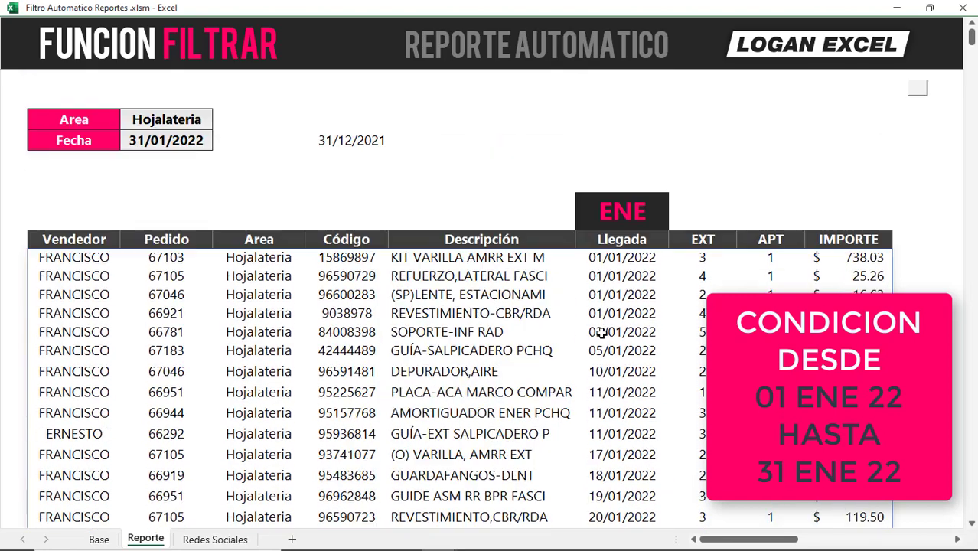
drag(622, 257, 624, 411)
scroll(624, 412, down, 3)
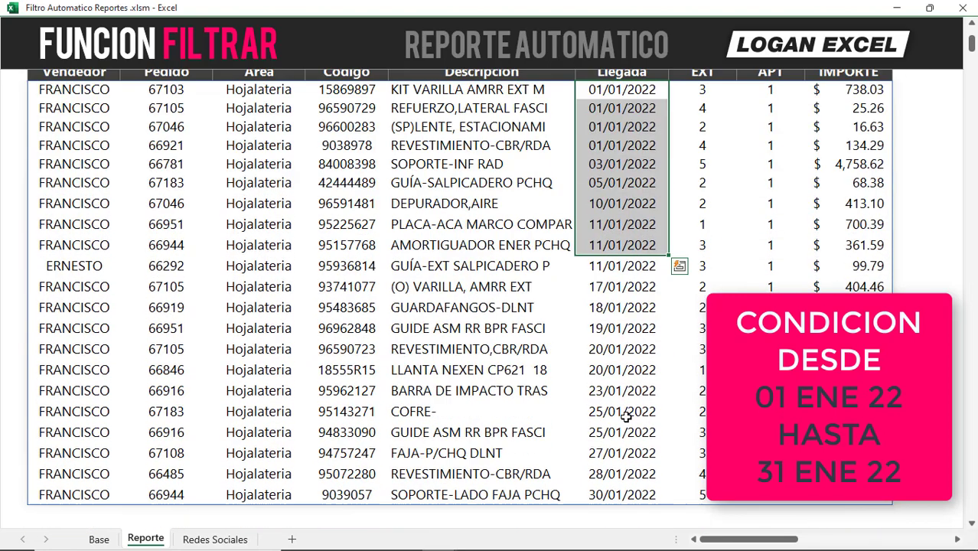
drag(620, 492, 629, 89)
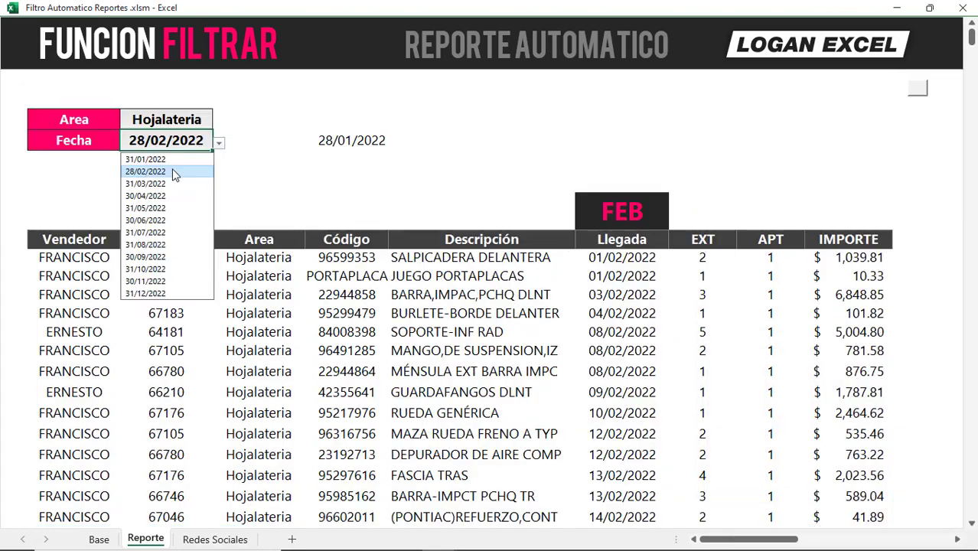
Step: Try report dates 28/02/2022, 31/03/2022 and 30/09/2022, inspecting a September row
click(175, 169)
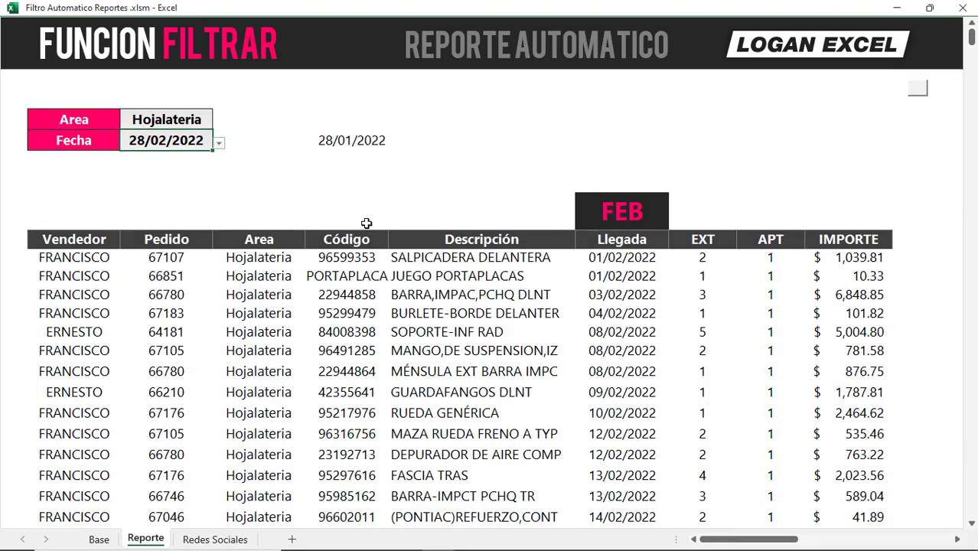
scroll(555, 277, down, 4)
scroll(556, 278, up, 4)
click(221, 148)
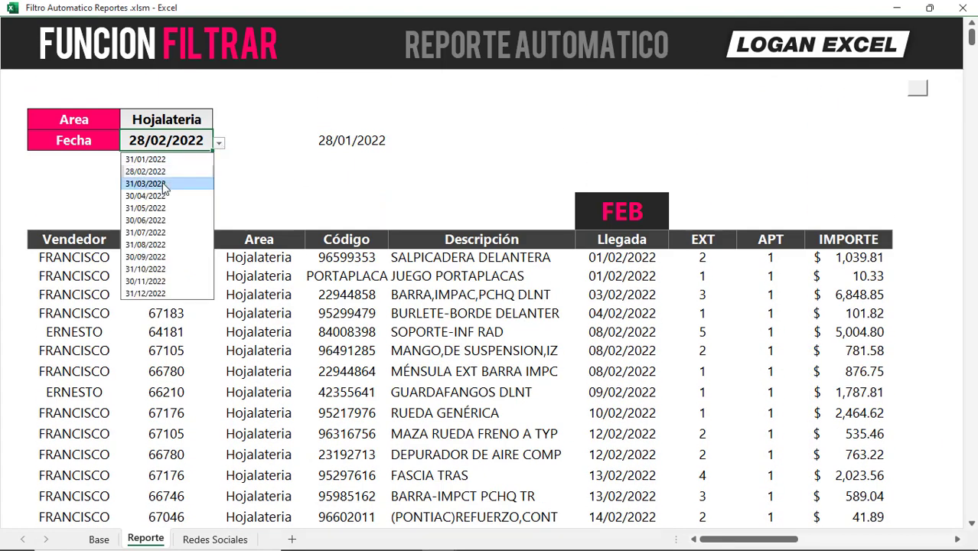
click(168, 183)
click(219, 143)
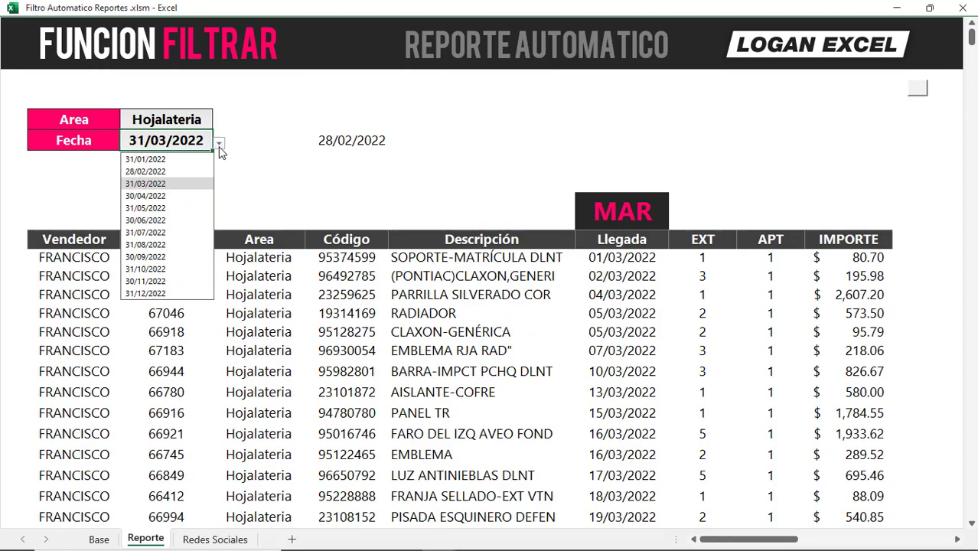
click(167, 252)
scroll(264, 252, down, 3)
scroll(563, 229, down, 4)
click(534, 222)
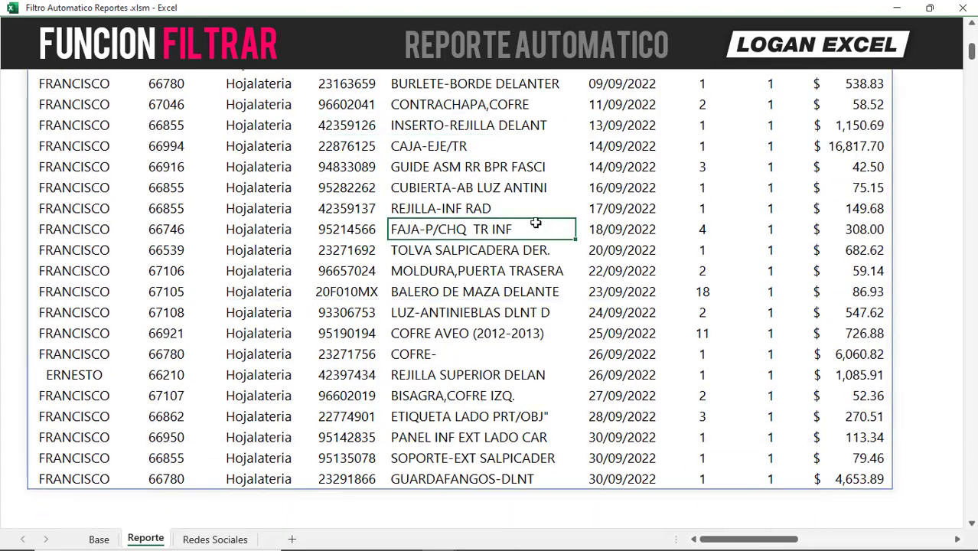
scroll(535, 221, up, 7)
Step: Switch the Area to Seguros, check its Llegada dates, and pick 30/04/2022
click(198, 126)
click(219, 123)
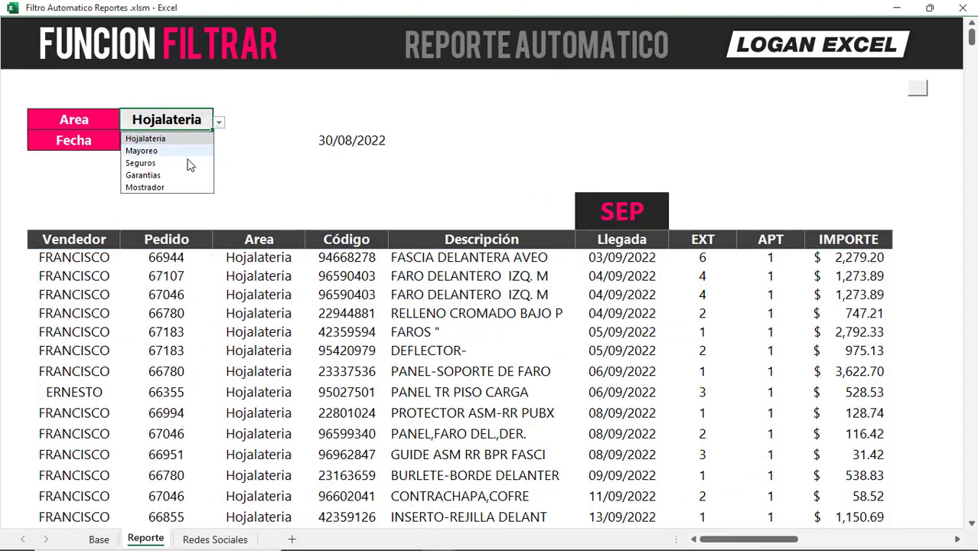
click(141, 161)
drag(629, 260, 638, 368)
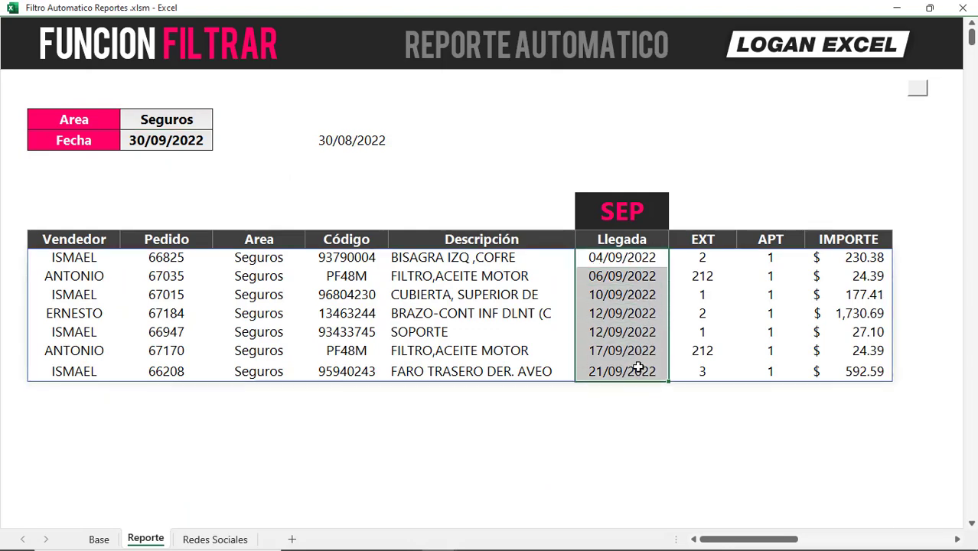
click(193, 142)
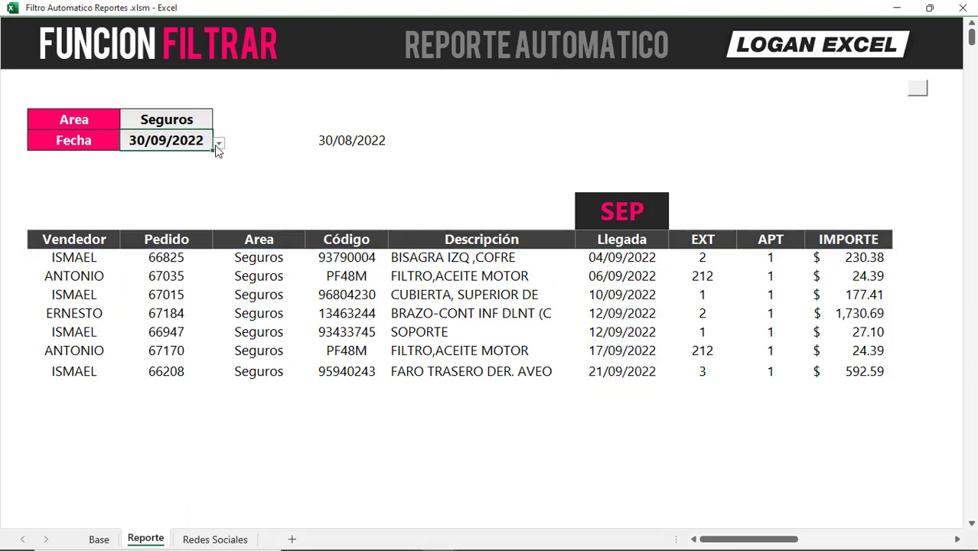
click(219, 143)
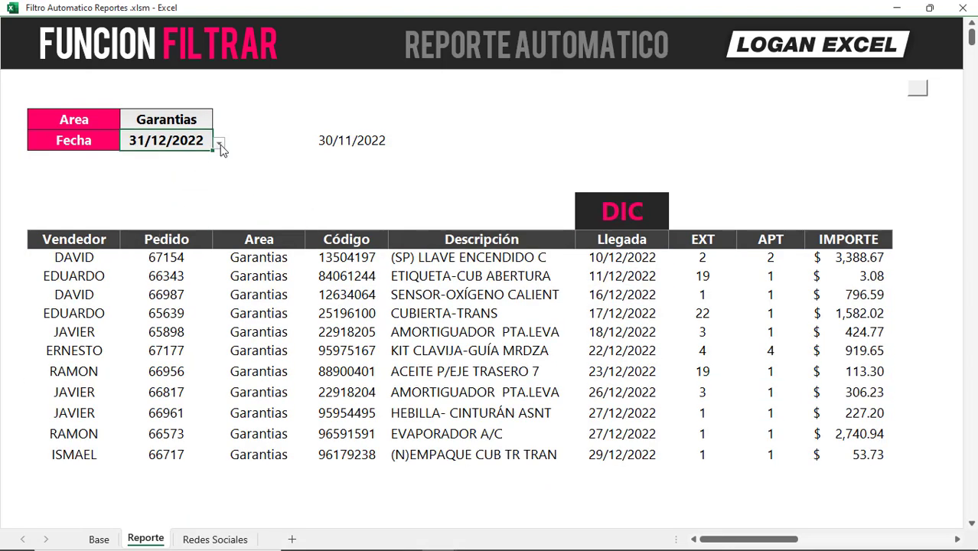
click(219, 143)
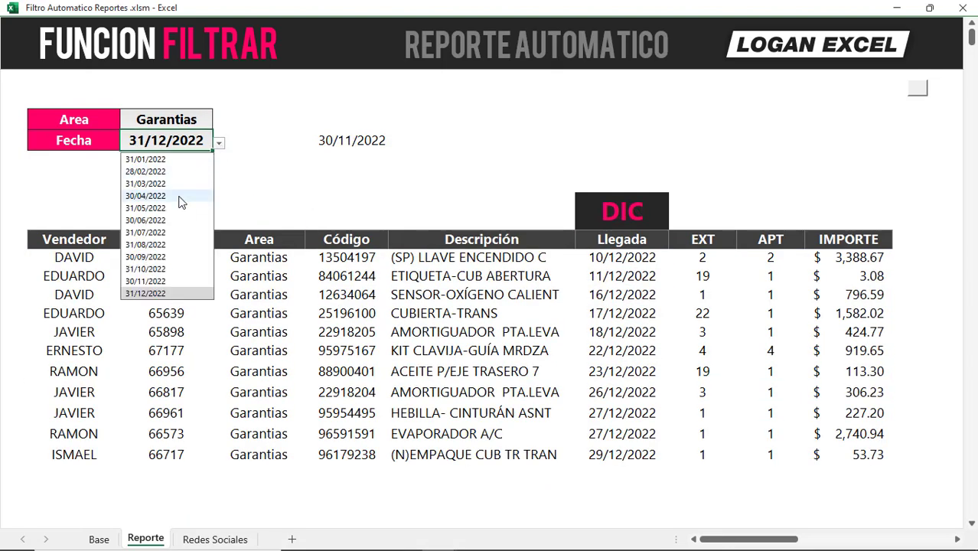
click(180, 196)
Step: Cycle the Area through Hojalateria, Seguros, Garantias and Mostrador
click(198, 125)
click(219, 122)
click(206, 138)
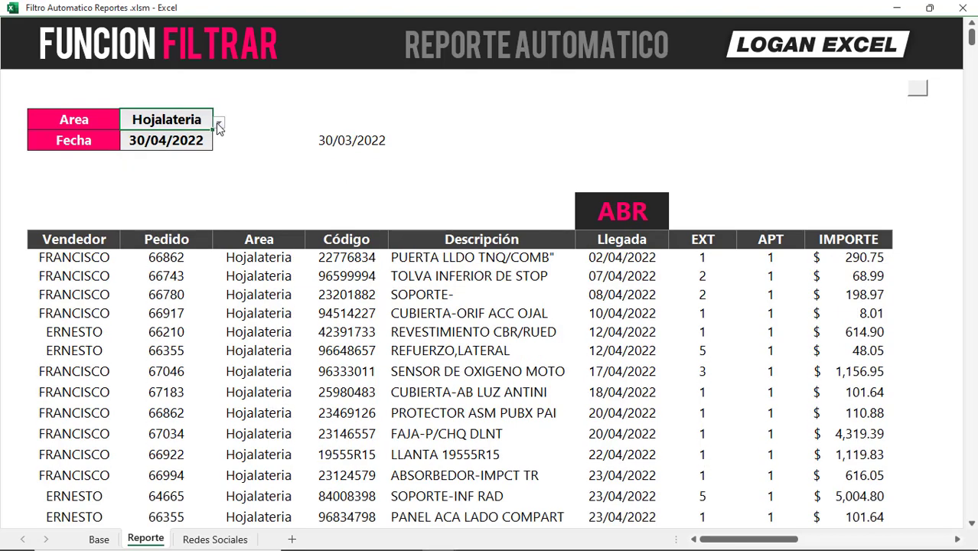
click(217, 122)
click(193, 164)
click(219, 124)
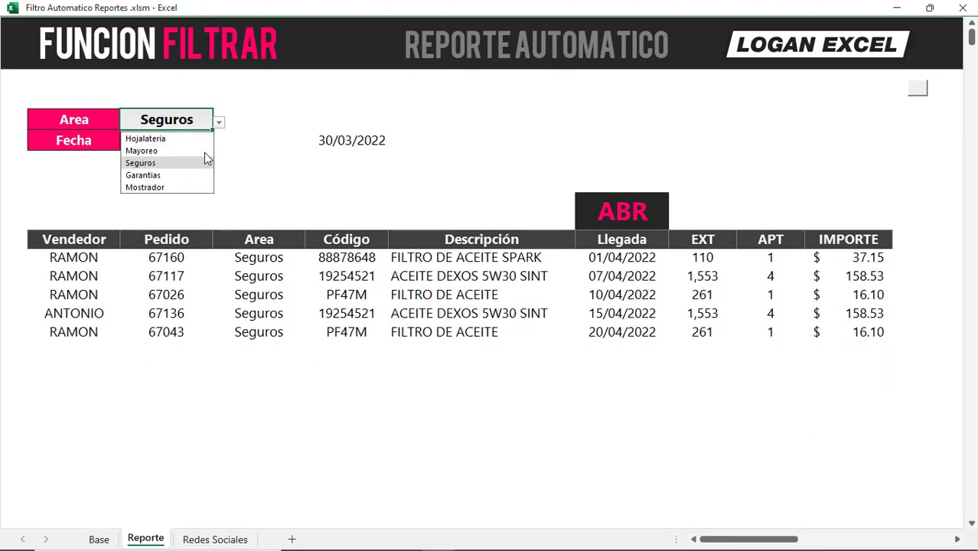
click(183, 175)
click(219, 123)
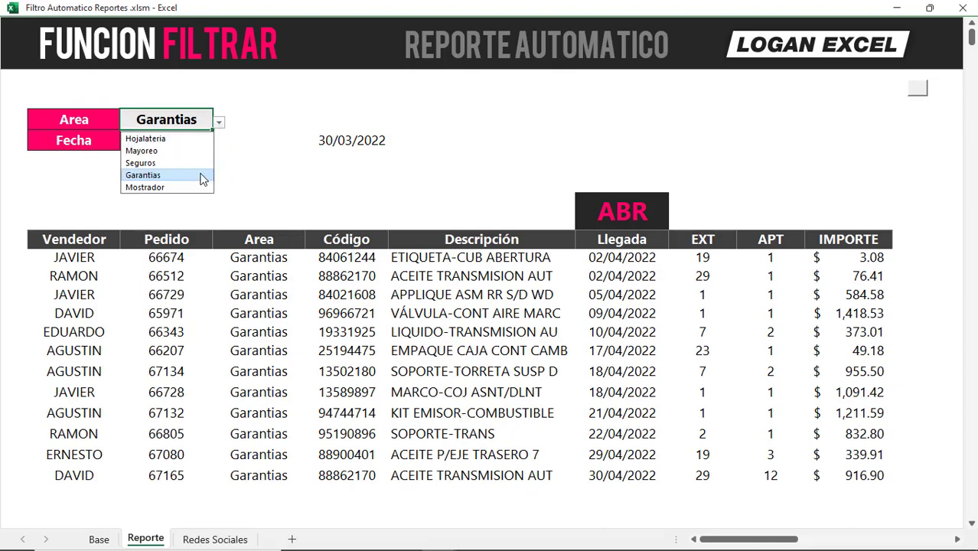
click(192, 163)
Step: Try report dates 31/03/2022 and 31/05/2022 for Mostrador
click(219, 123)
click(188, 187)
click(219, 144)
click(185, 183)
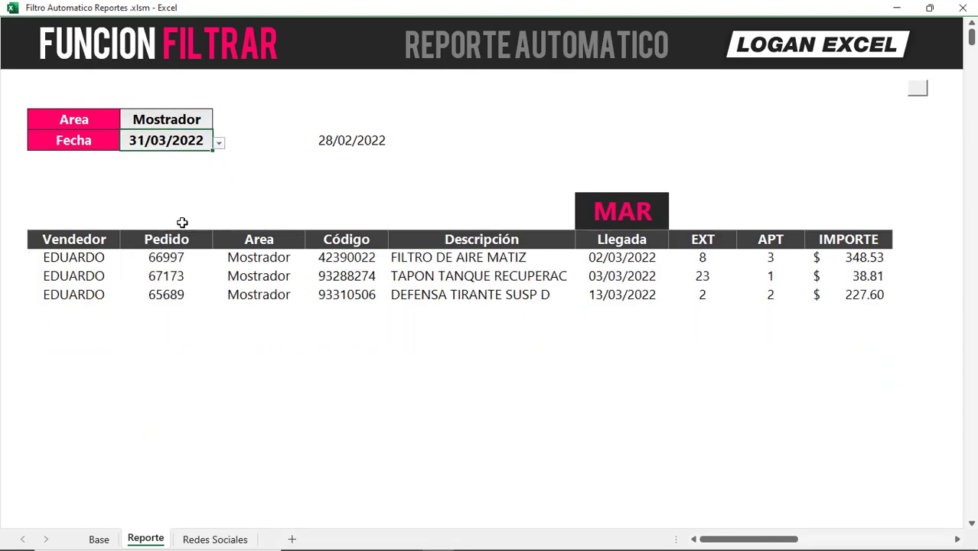
click(219, 144)
click(181, 203)
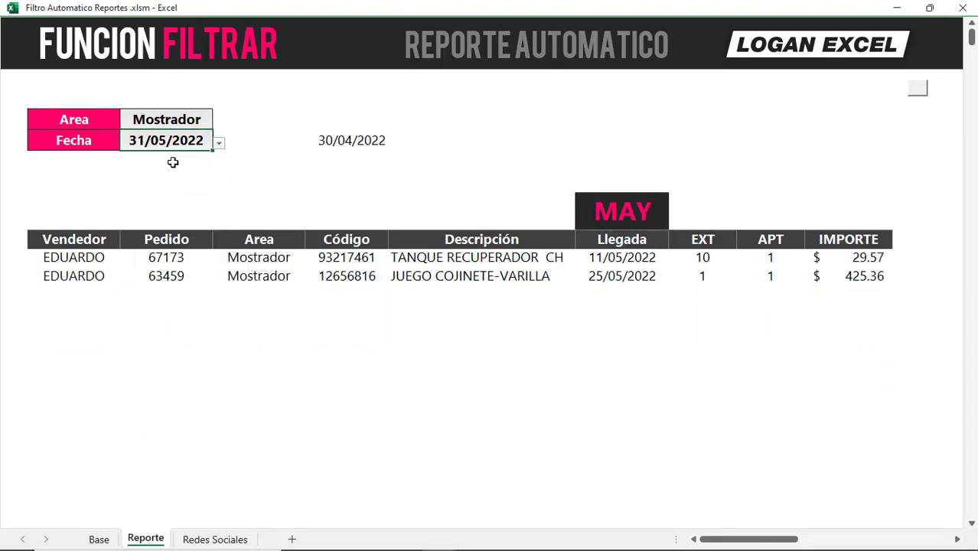
click(218, 143)
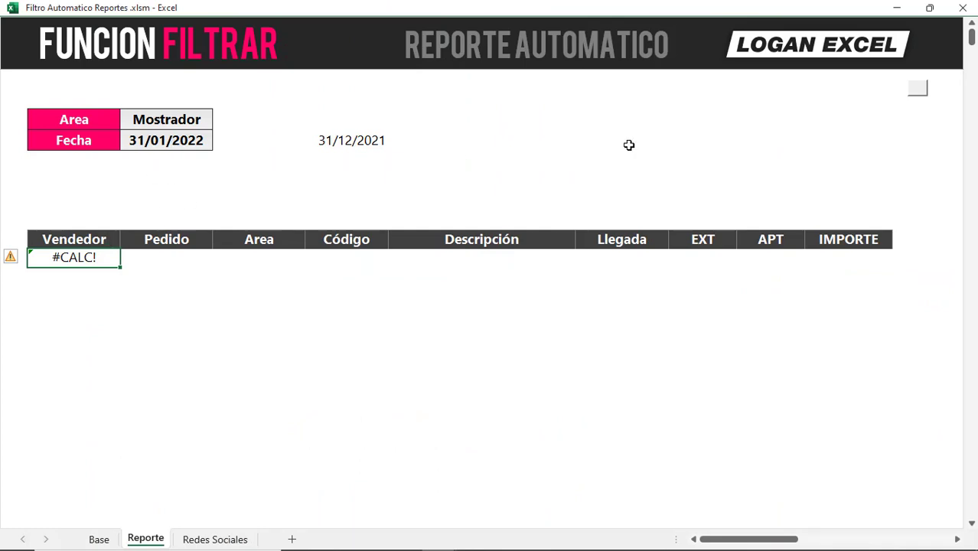
Step: Set FILTRAR's If_empty argument in B10 to "No hay datos" via the Function Arguments dialog
click(933, 87)
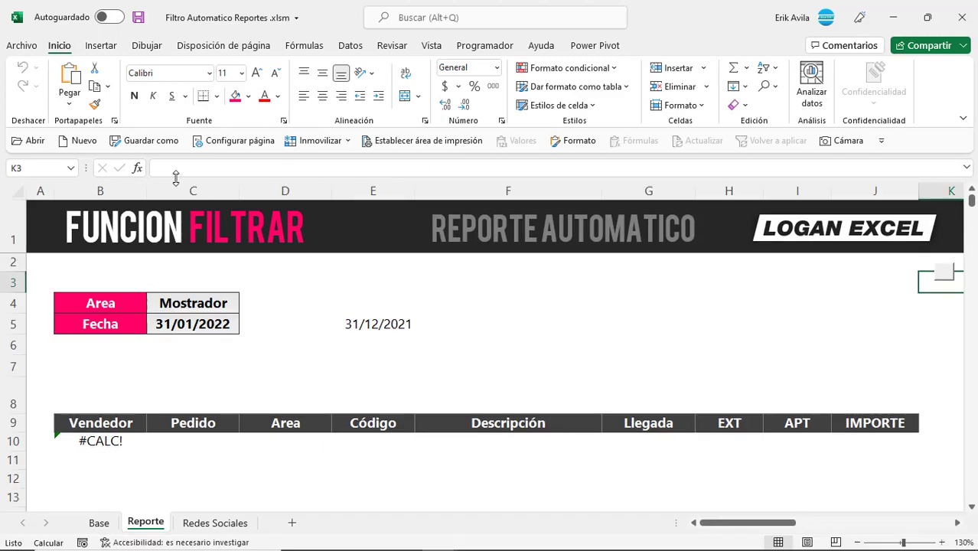
click(115, 438)
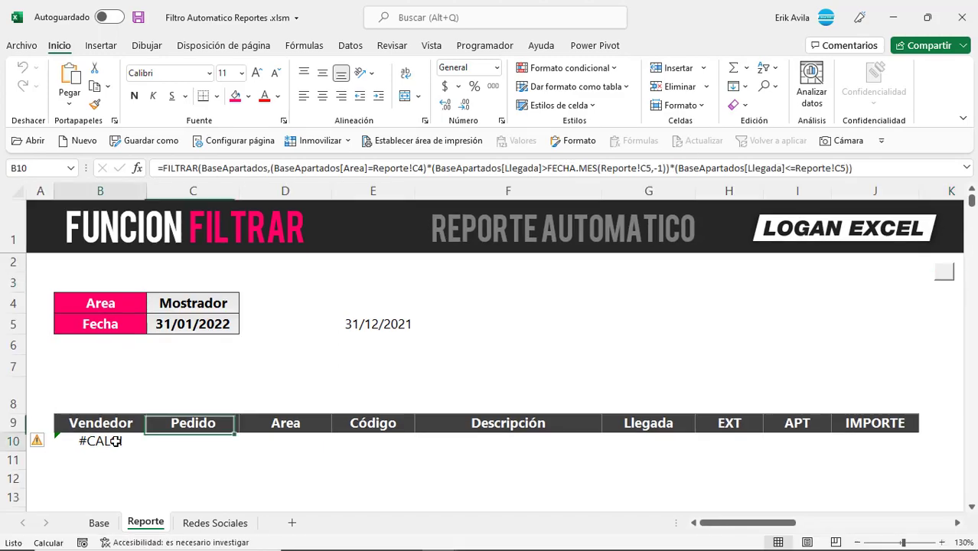
click(184, 167)
click(137, 167)
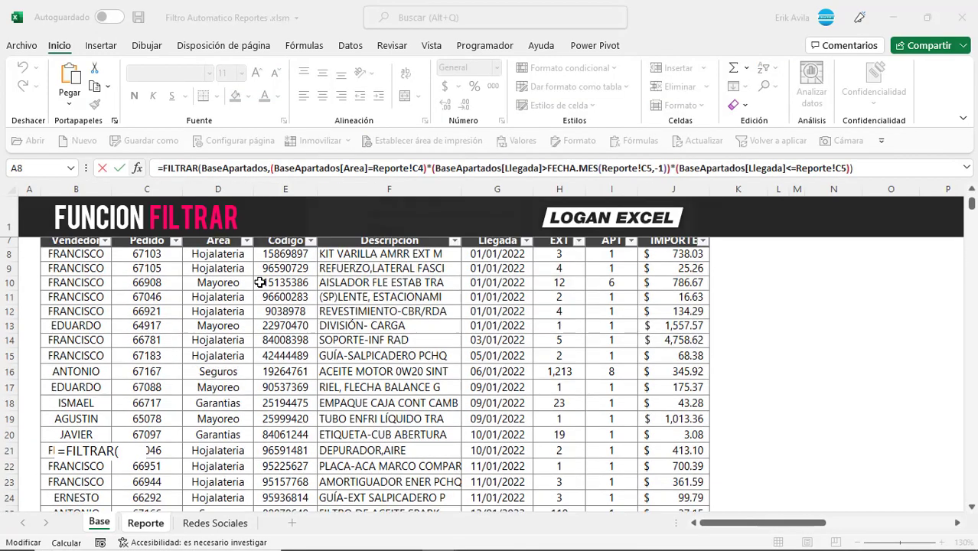
click(431, 229)
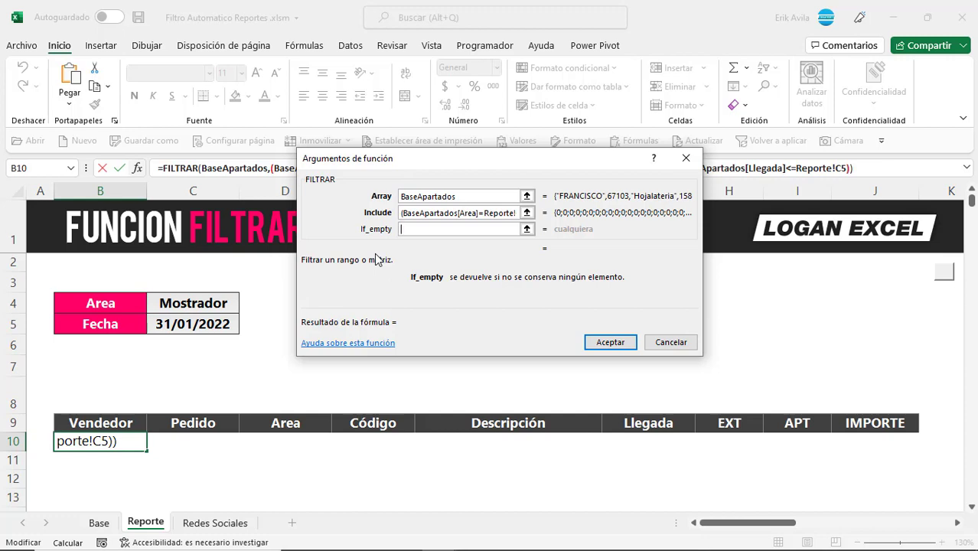
text(No hay)
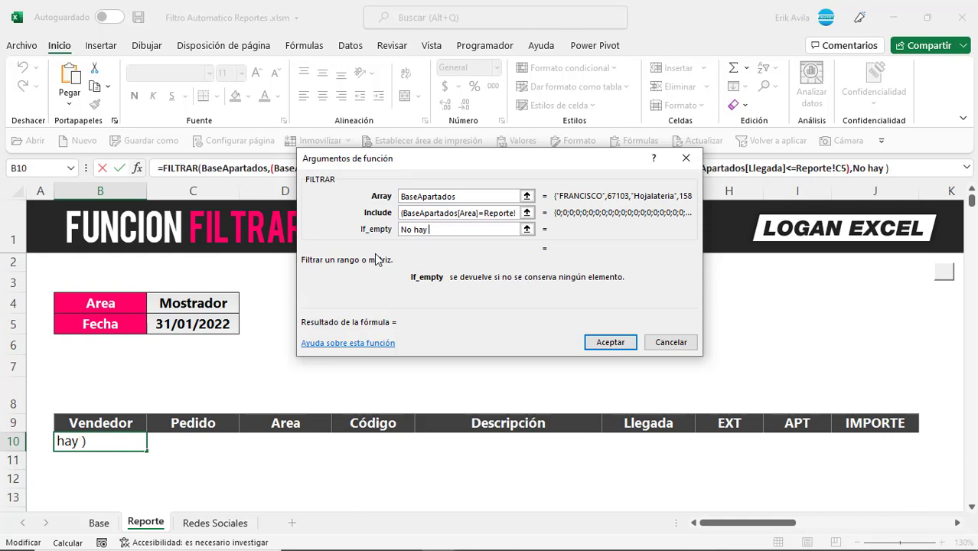
text( datos)
click(610, 342)
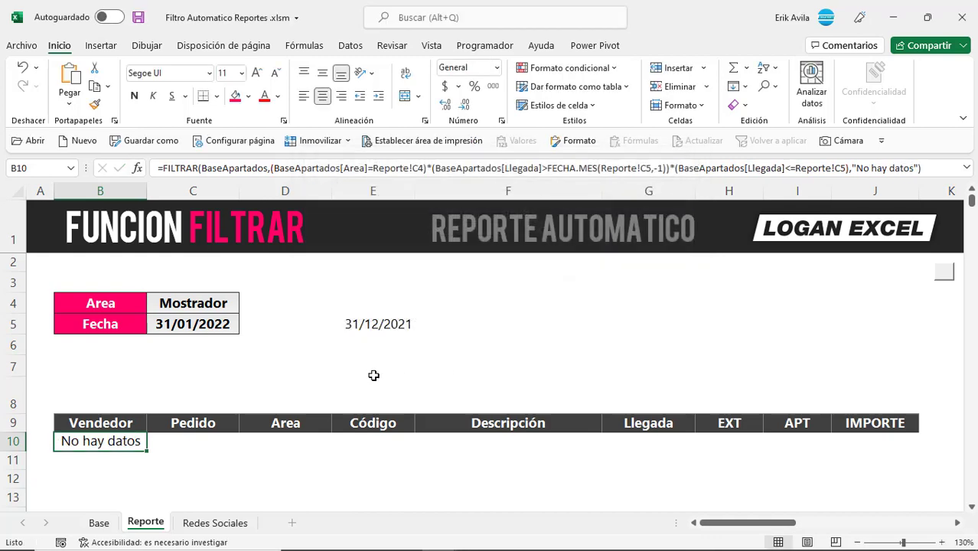
Step: Compare report dates 28/02/2022 and 31/01/2022 for Mostrador, then go to the Base sheet
key(ctrl+shift+F1)
click(191, 142)
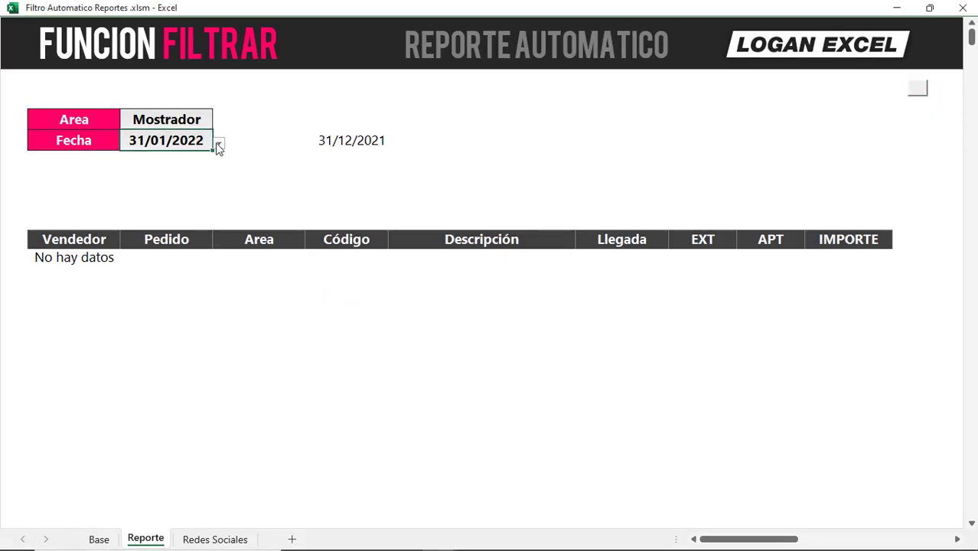
click(218, 144)
click(183, 171)
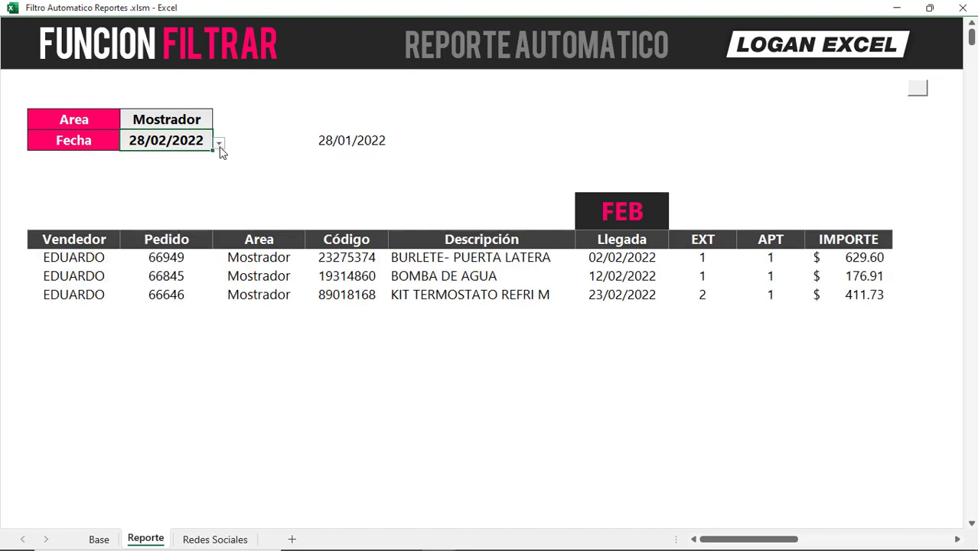
click(219, 144)
click(181, 158)
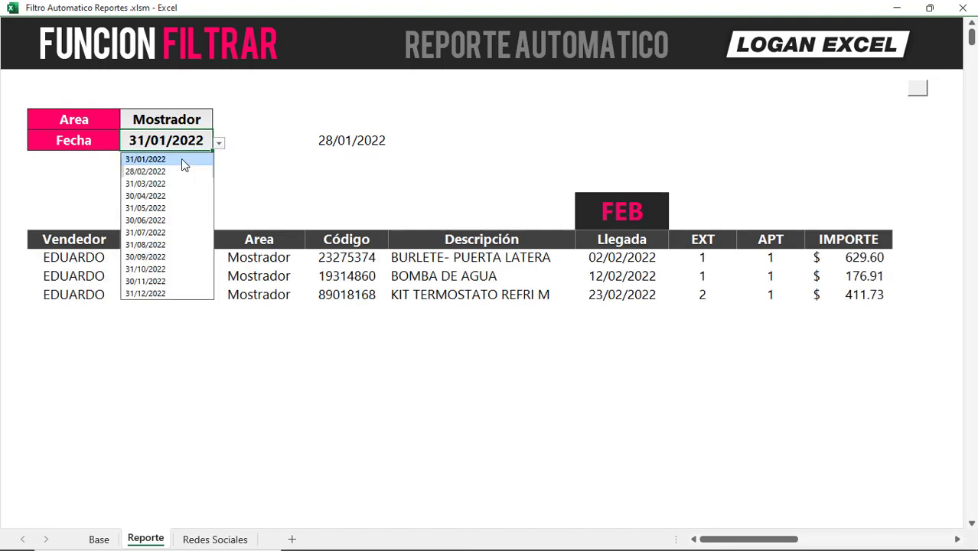
click(113, 258)
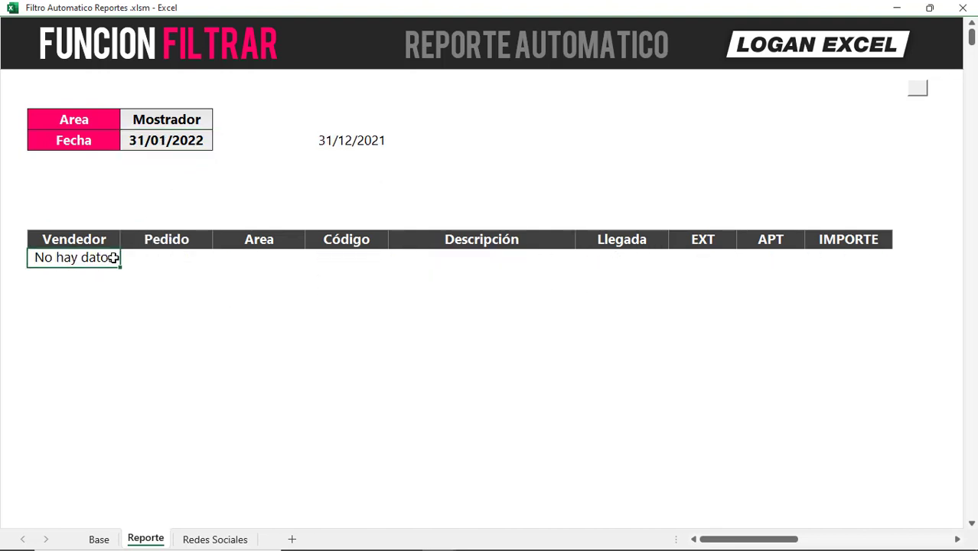
click(98, 539)
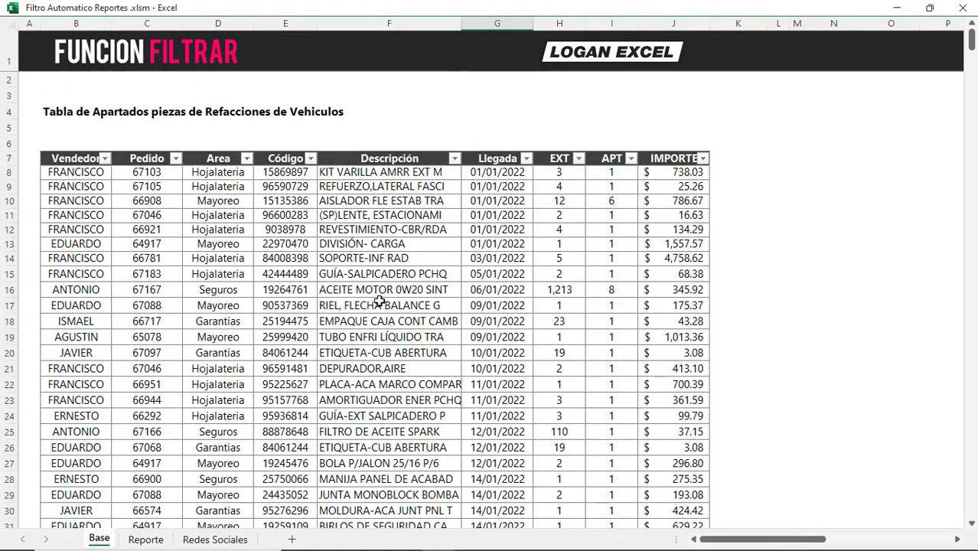
Step: Filter the Area column to show only Mostrador
click(246, 159)
click(138, 328)
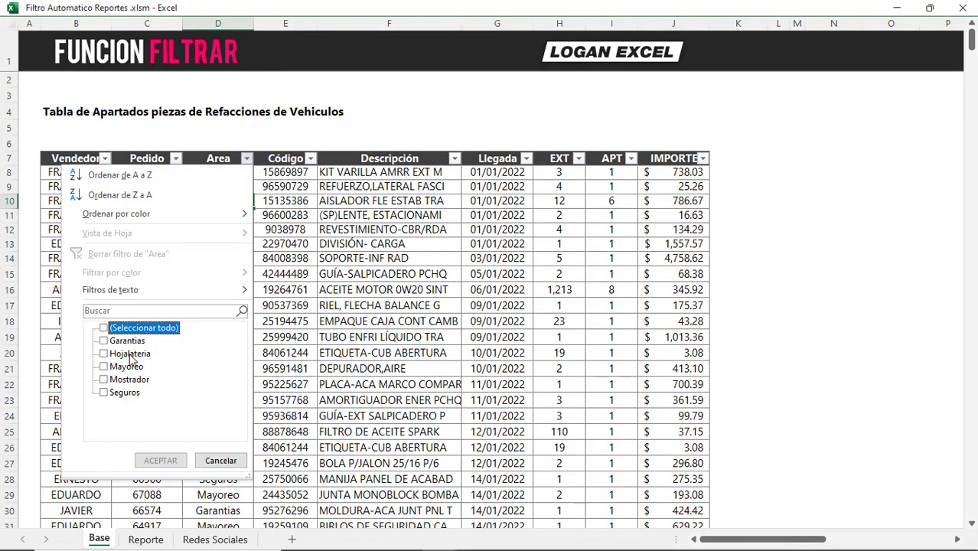
click(128, 379)
click(160, 460)
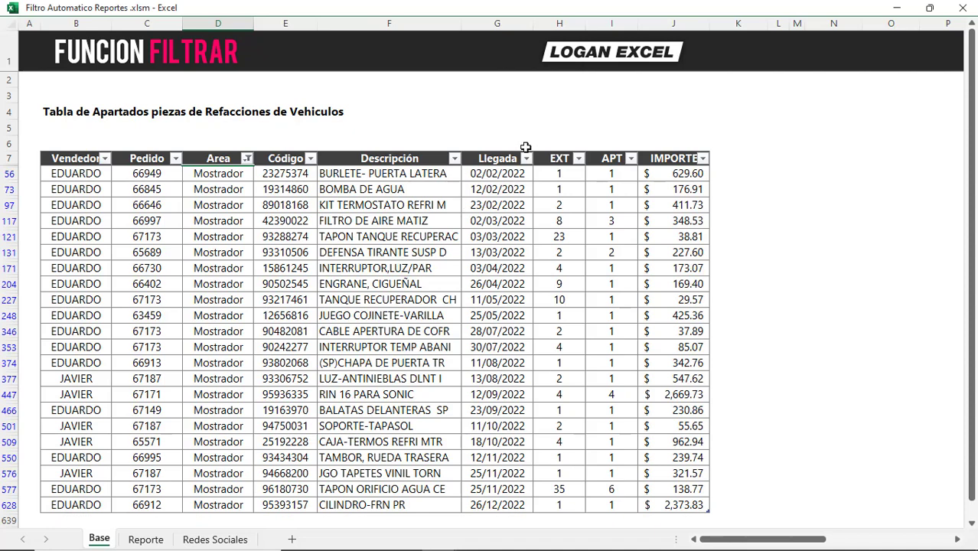
Step: Inspect the Llegada filter's 2022 months for the Mostrador rows
click(525, 159)
click(364, 342)
click(364, 342)
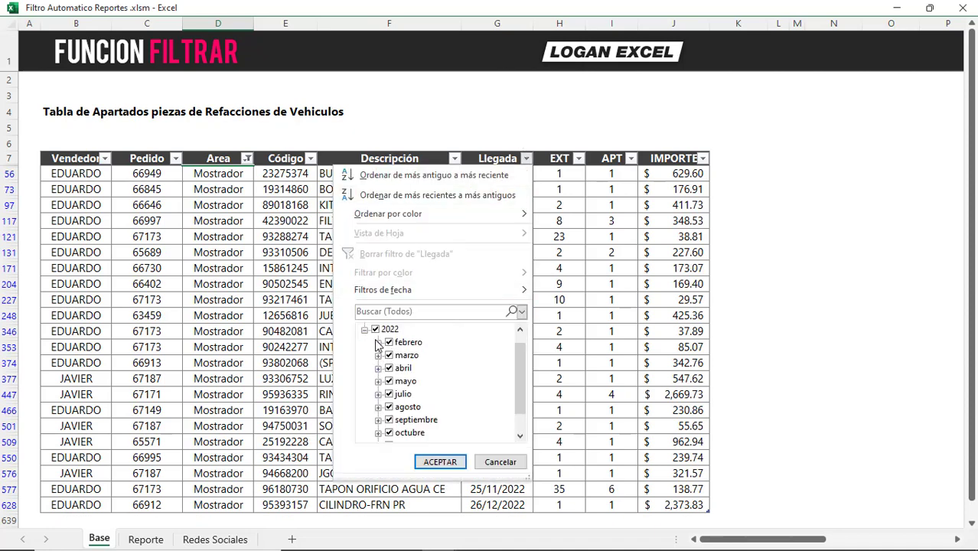
click(374, 329)
scroll(402, 377, up, 1)
scroll(433, 367, down, 3)
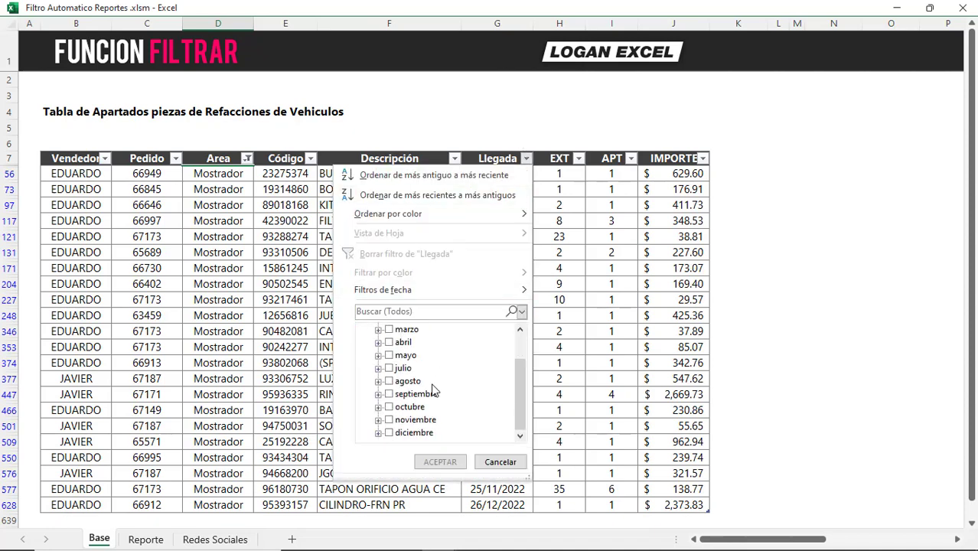
scroll(433, 390, up, 3)
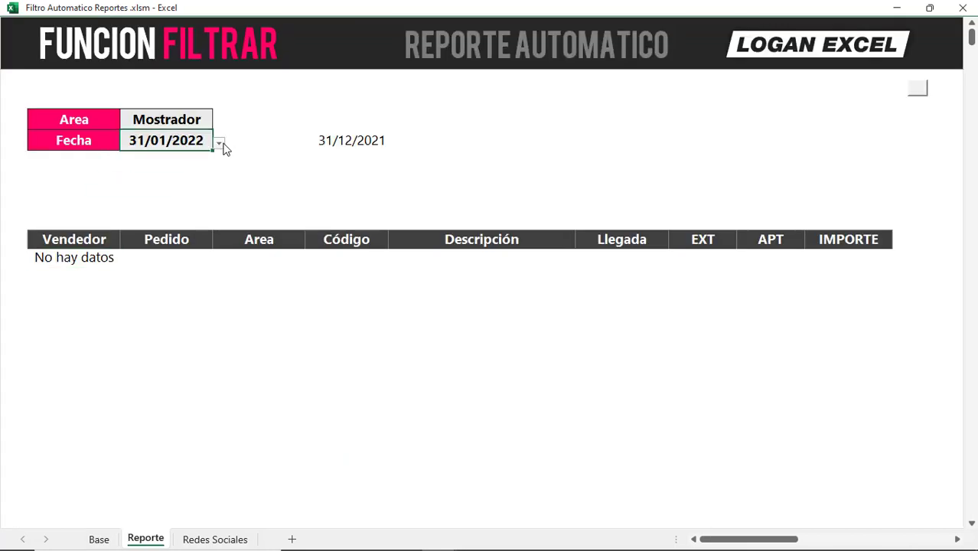
Step: Step the report date through 31/03/2022, 30/04/2022 and 31/05/2022
click(218, 144)
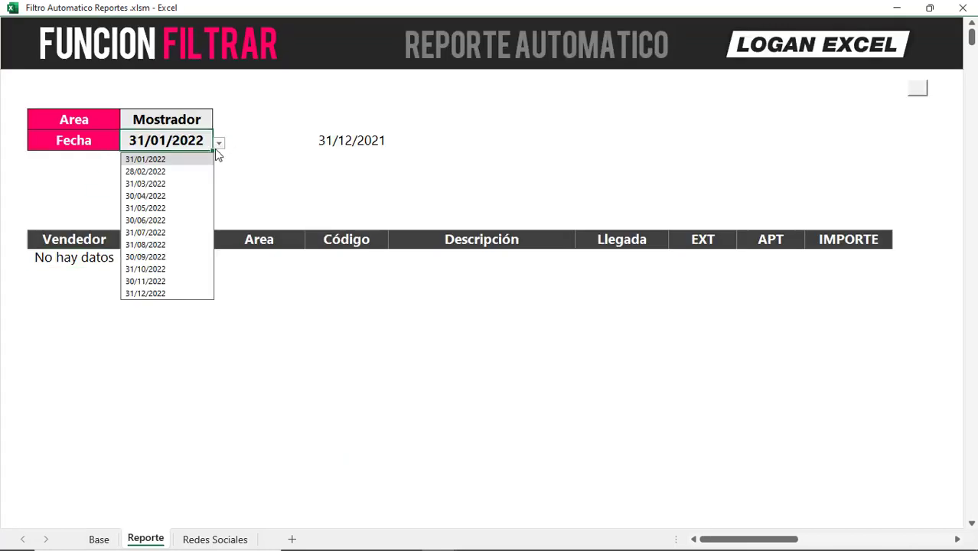
click(170, 184)
click(219, 144)
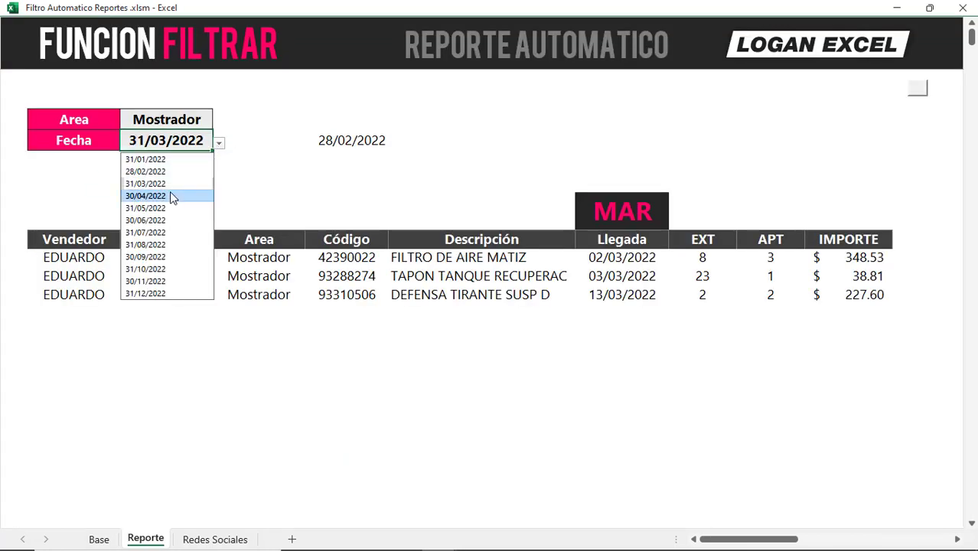
click(170, 195)
click(219, 144)
click(170, 207)
Step: Continue through 31/07, 31/08 and 30/09/2022, ending on 31/12/2022
click(219, 143)
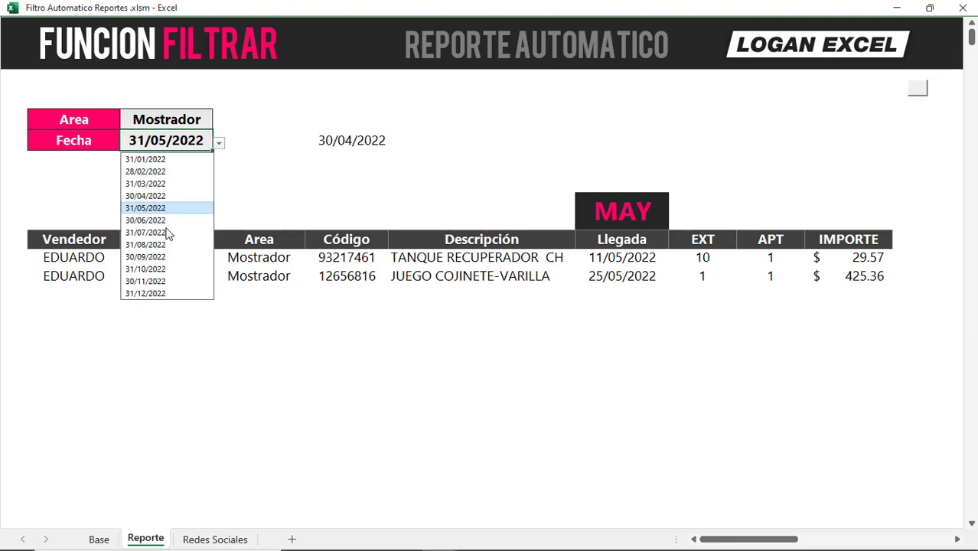
click(159, 232)
click(219, 144)
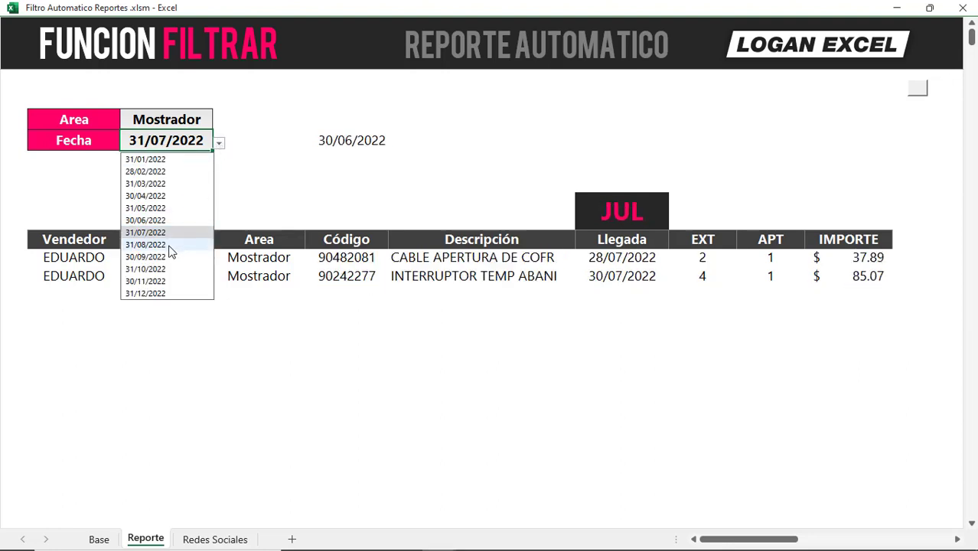
click(195, 244)
click(219, 144)
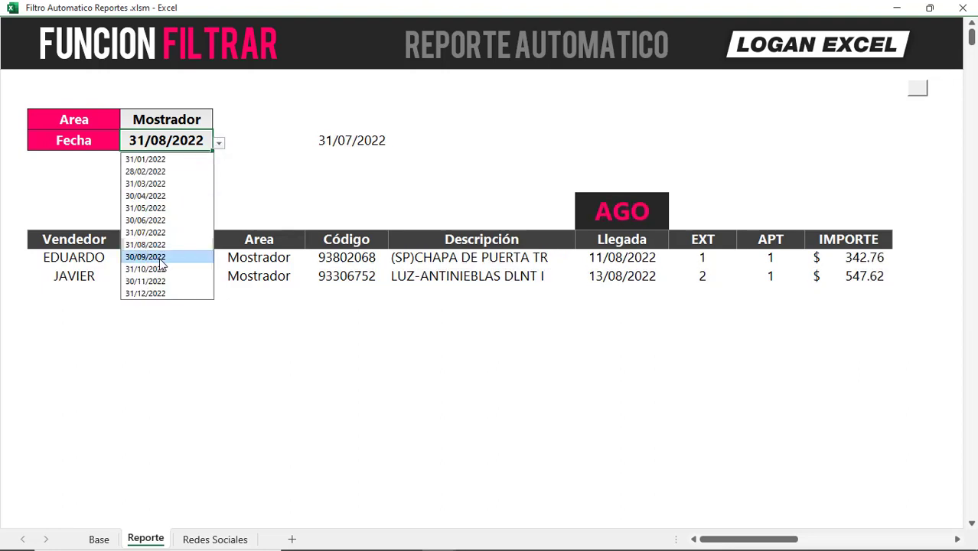
click(191, 256)
click(219, 144)
click(159, 288)
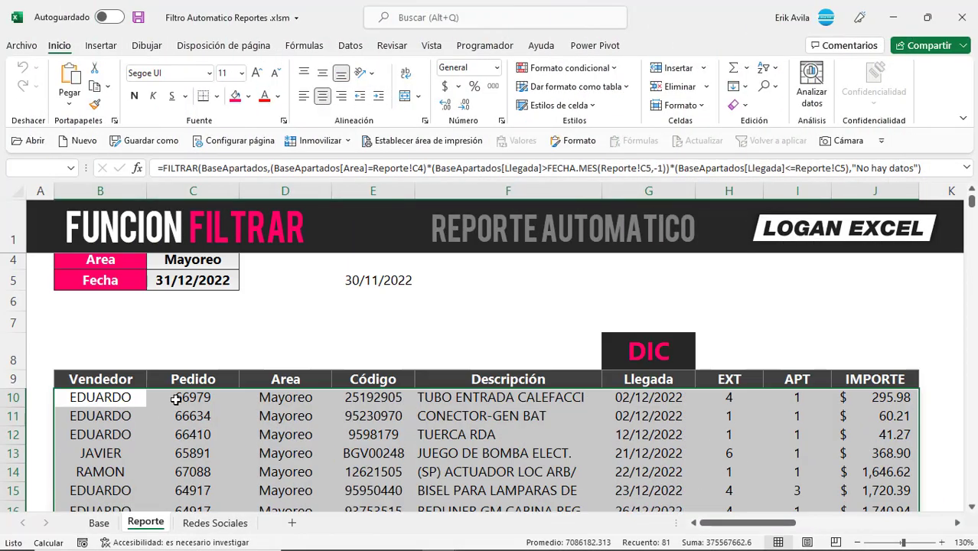
Step: Create a new formula-based conditional formatting rule with the condition =ESBLANCO(B10)=FALSO
scroll(175, 399, up, 1)
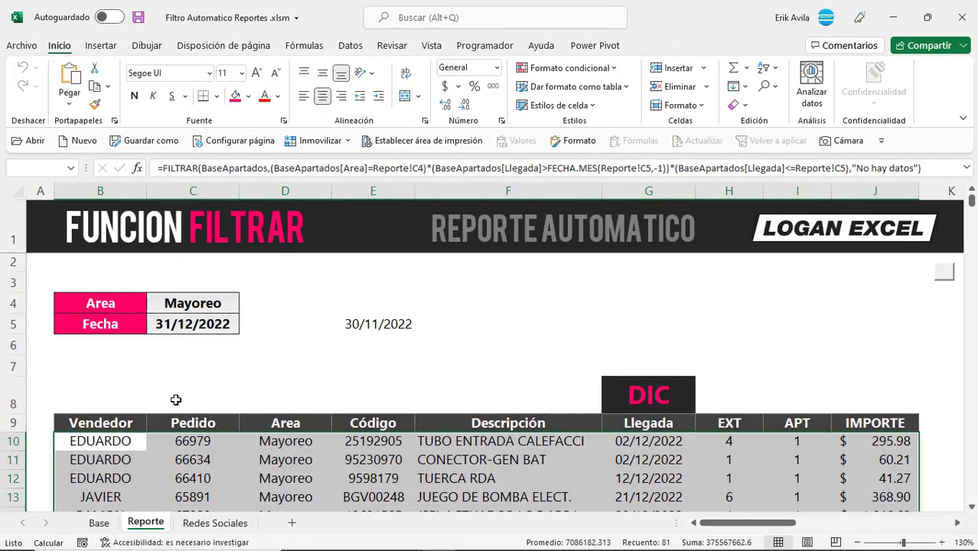
scroll(175, 399, down, 1)
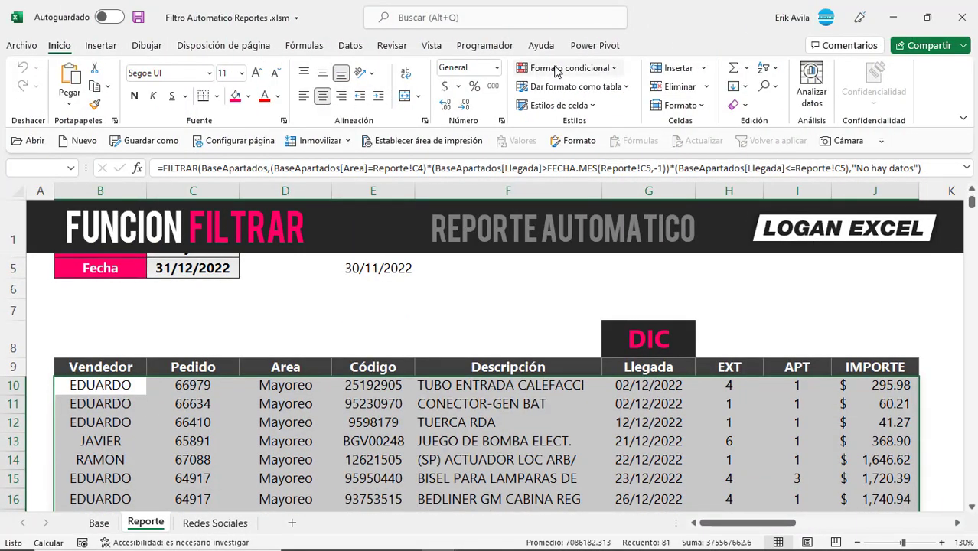
click(557, 69)
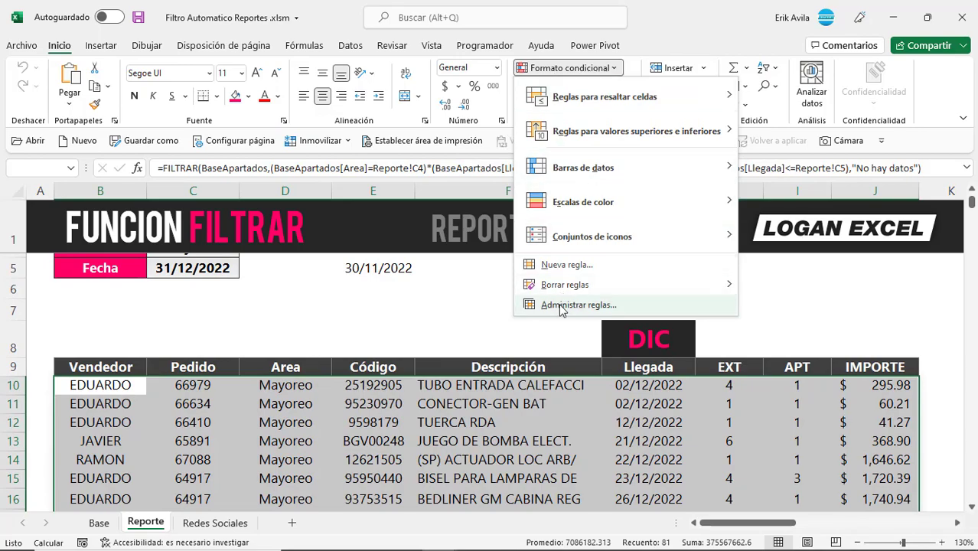
click(564, 264)
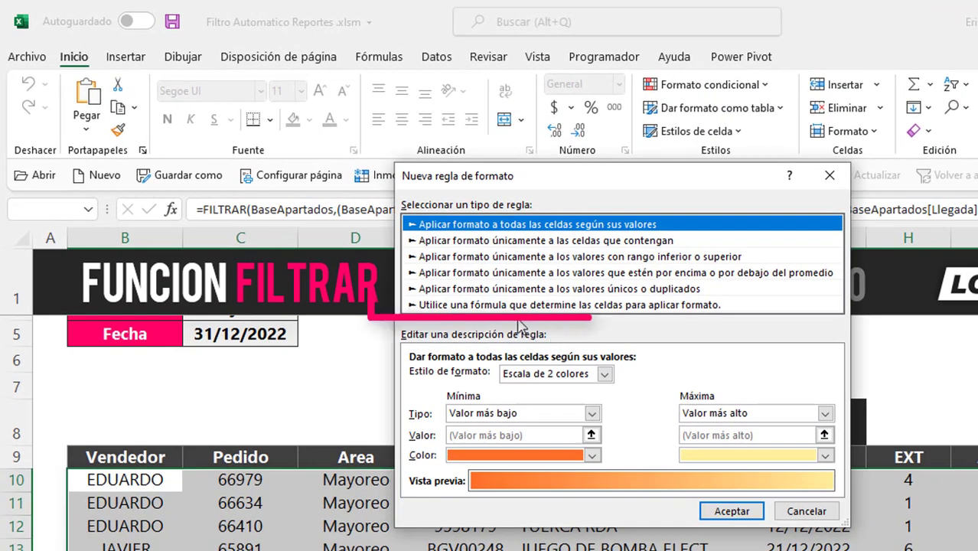
click(519, 305)
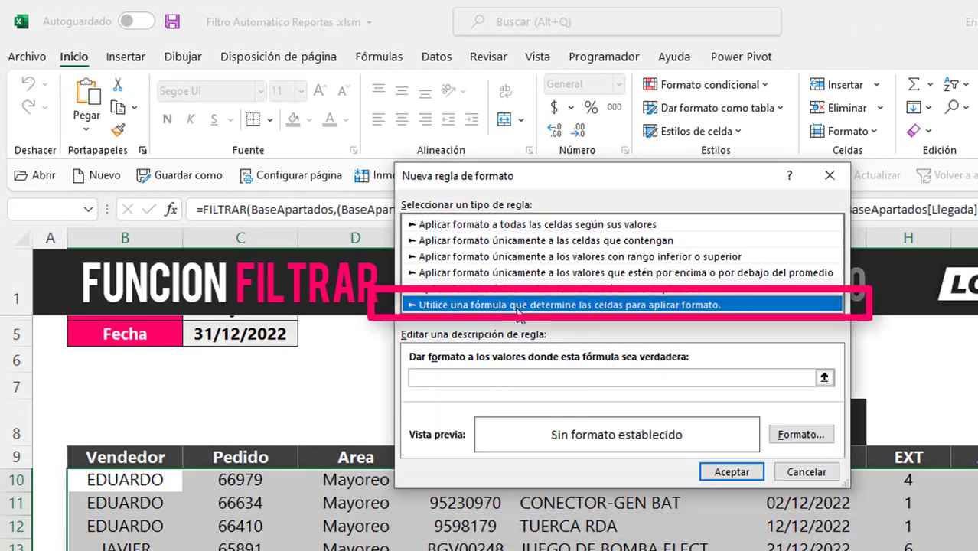
click(484, 380)
text(=ESBL)
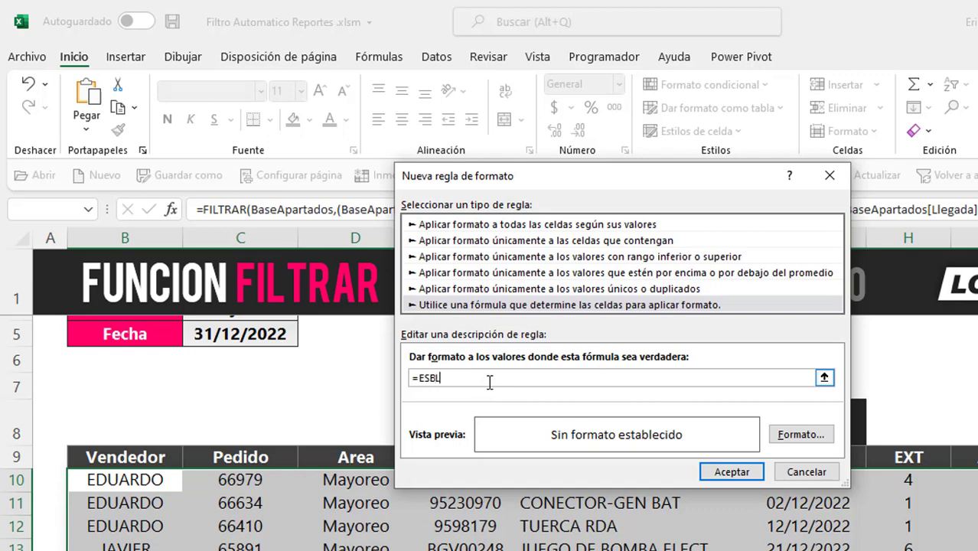
text(ANCO()
text(B)
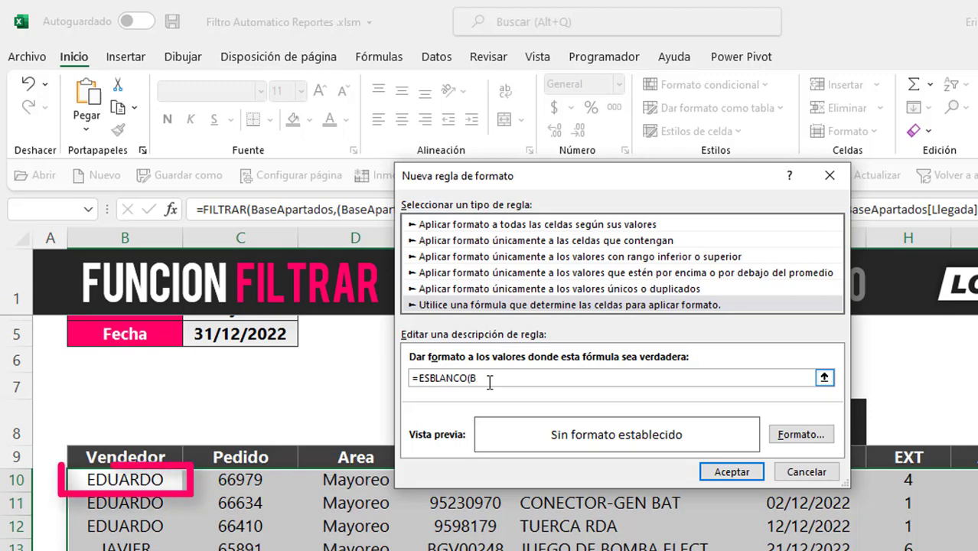
text(10)=F)
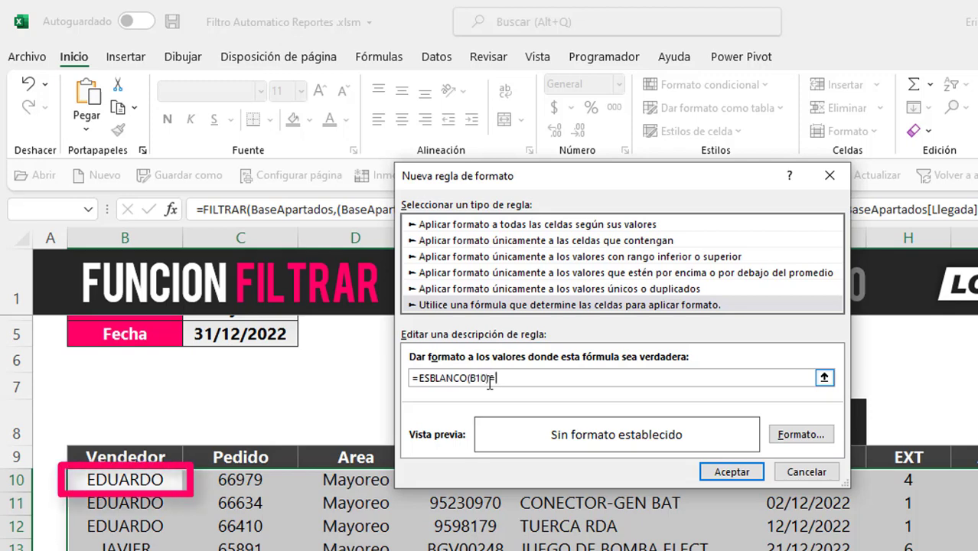
text(ANC)
text(O)
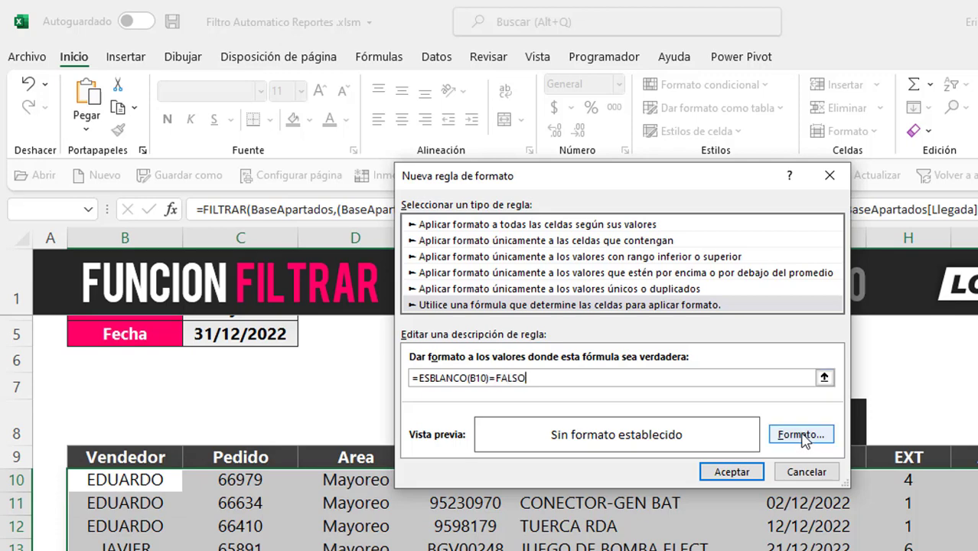
click(803, 436)
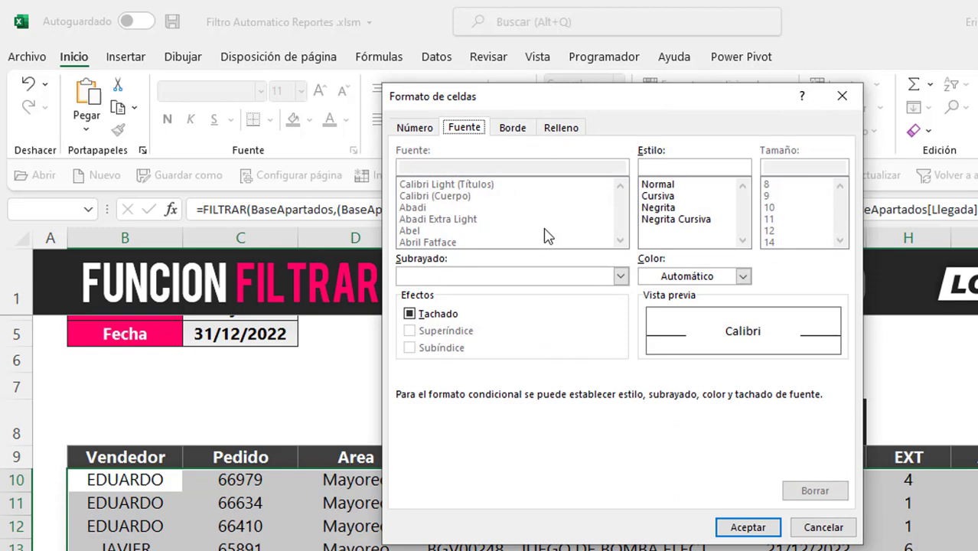
Step: Give the rule a medium grey outline border and light grey fill, then apply it
click(526, 130)
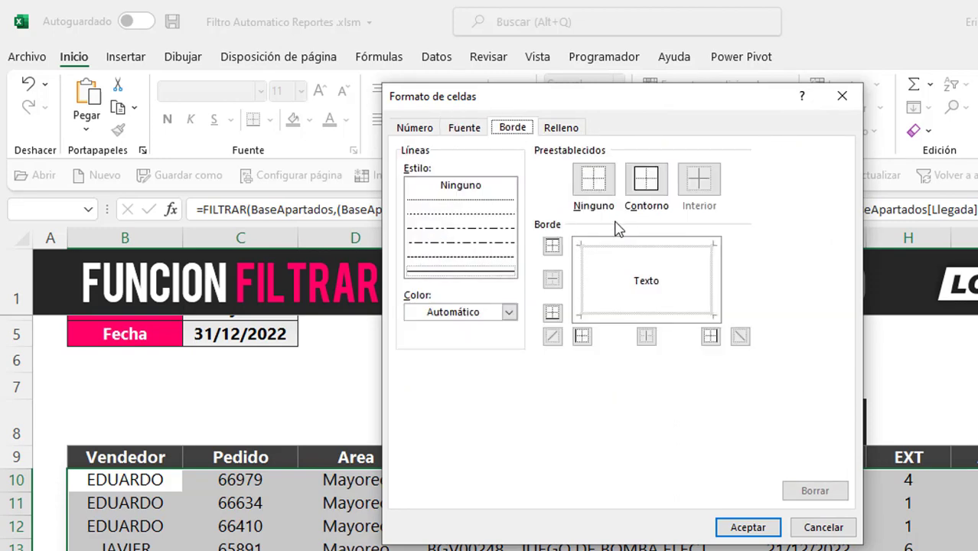
click(509, 313)
click(422, 462)
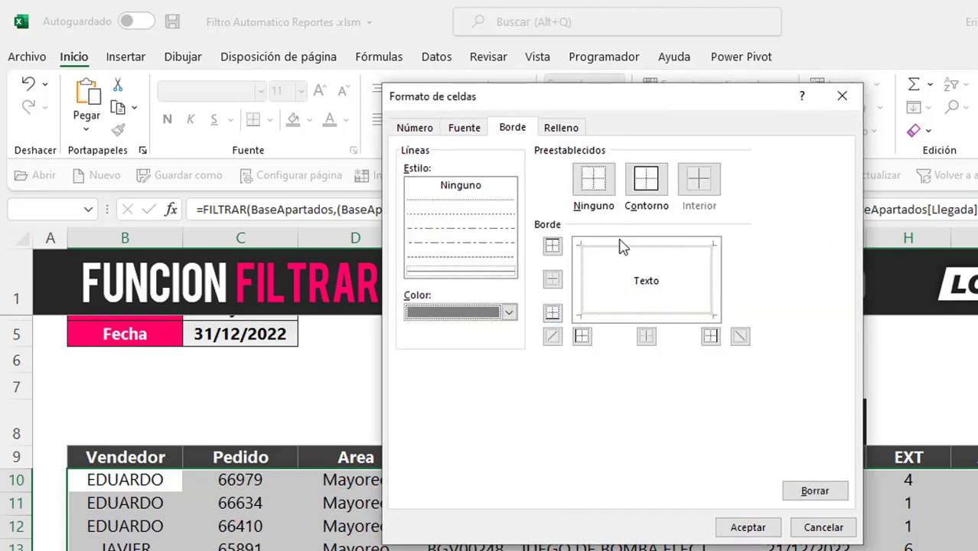
click(645, 179)
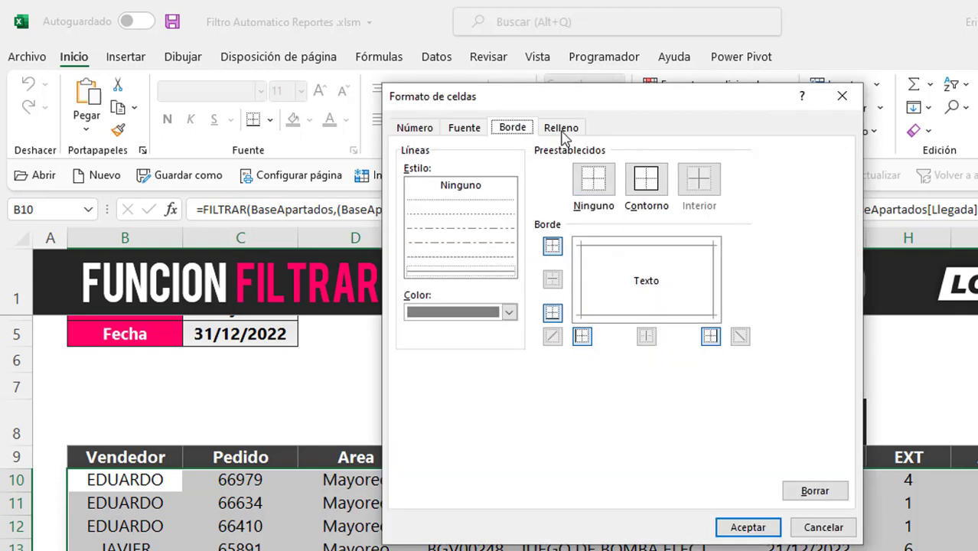
click(563, 130)
click(508, 217)
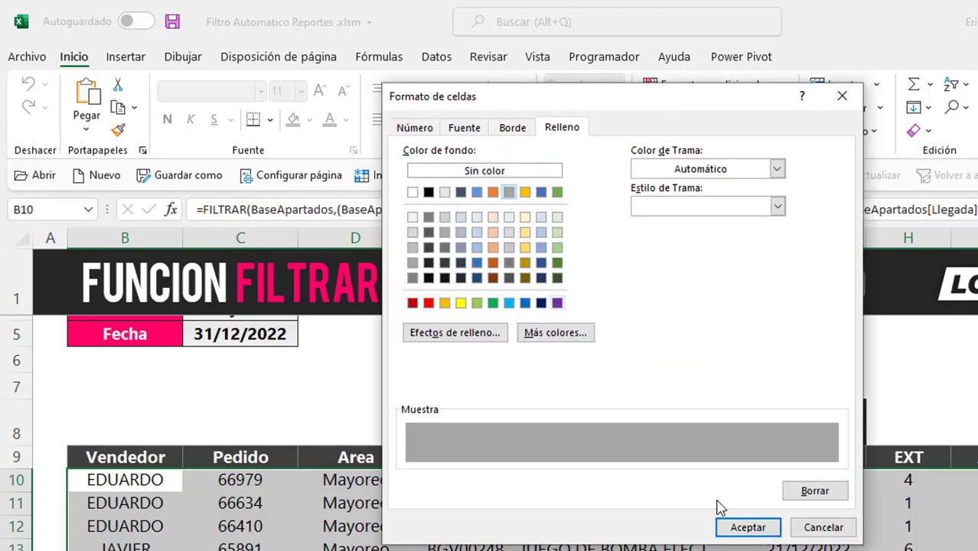
click(748, 528)
click(734, 469)
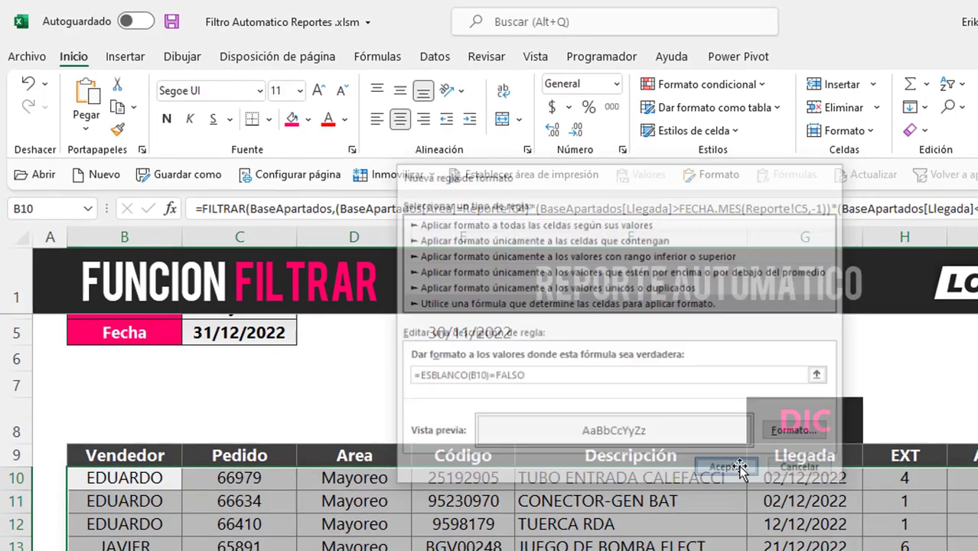
click(796, 309)
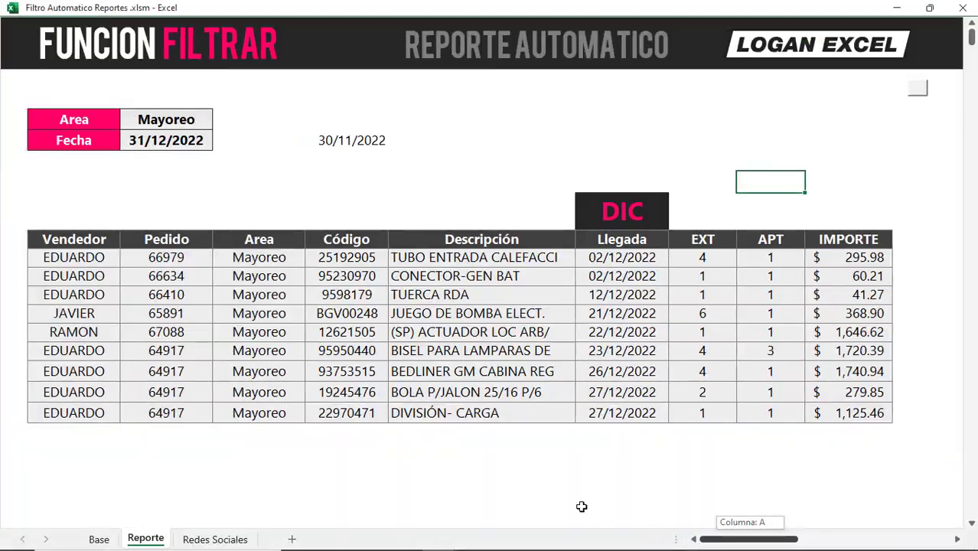
Step: Switch the date to 31/01/2022 and select report ranges and the Area and Fecha cells
click(219, 144)
click(170, 162)
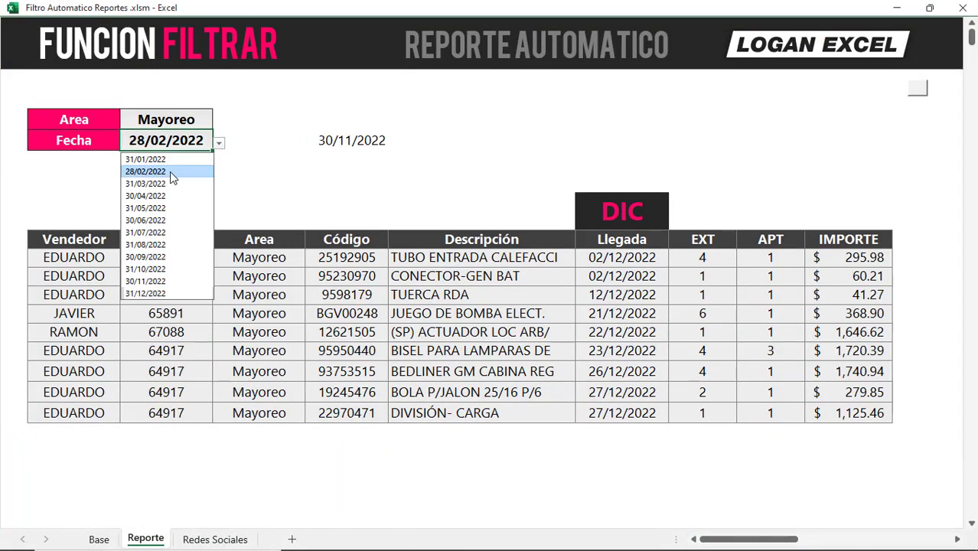
drag(394, 294, 474, 371)
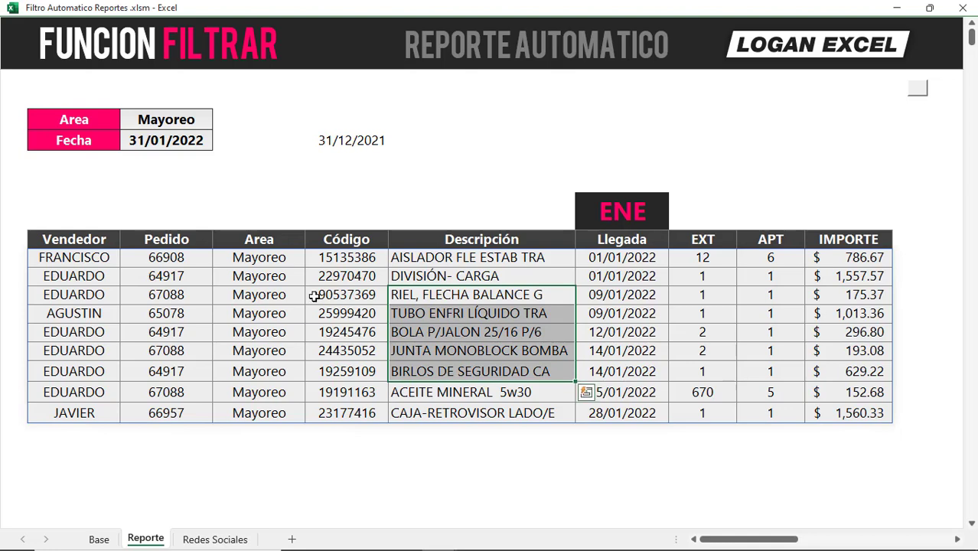
drag(154, 290, 803, 369)
click(212, 145)
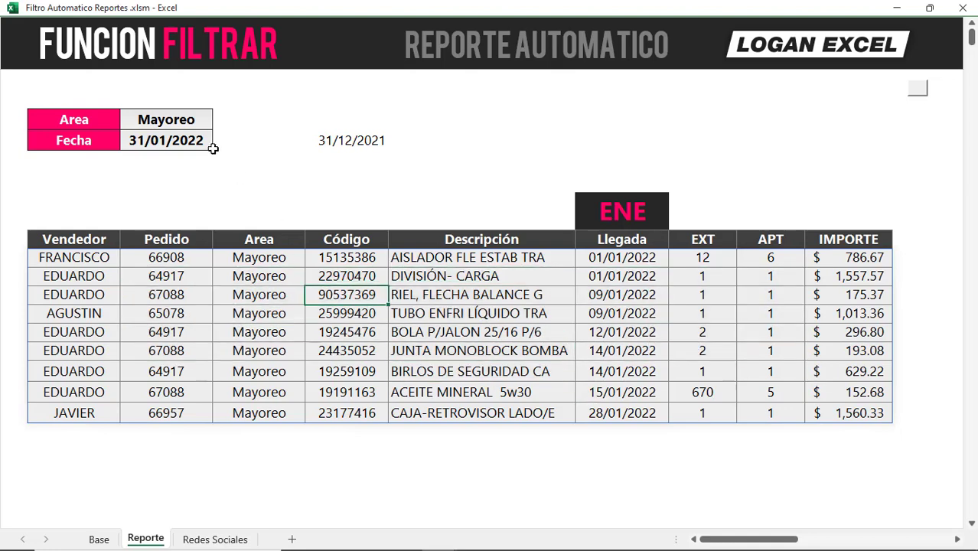
click(200, 125)
click(199, 147)
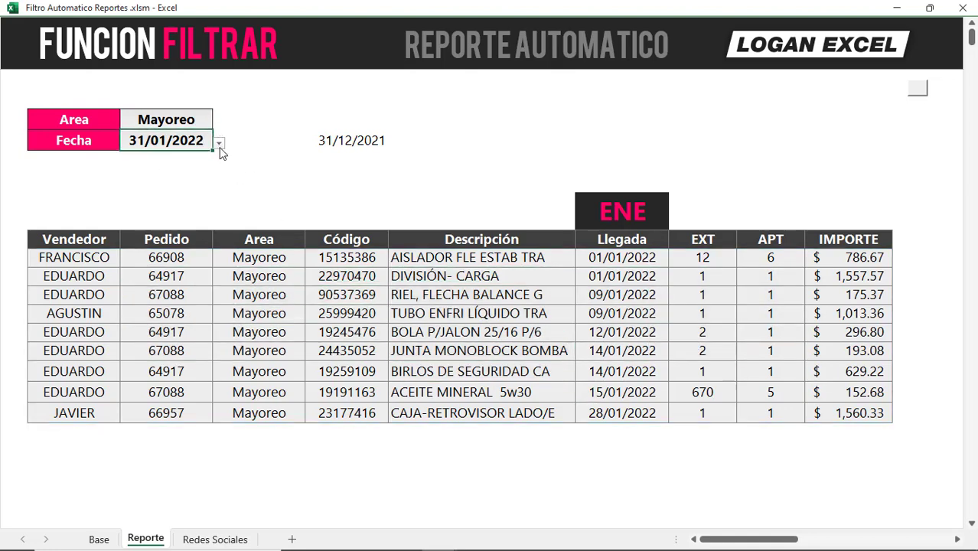
Step: Cycle the date through 31/03, 30/04 and 31/07/2022, returning to 31/03/2022
click(219, 145)
click(183, 185)
click(220, 144)
click(196, 196)
click(219, 142)
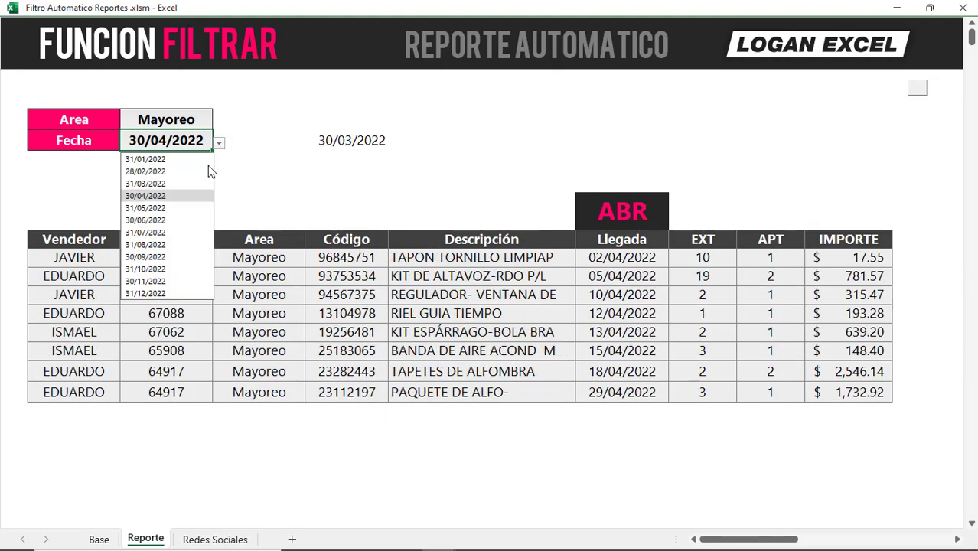
click(192, 232)
click(220, 145)
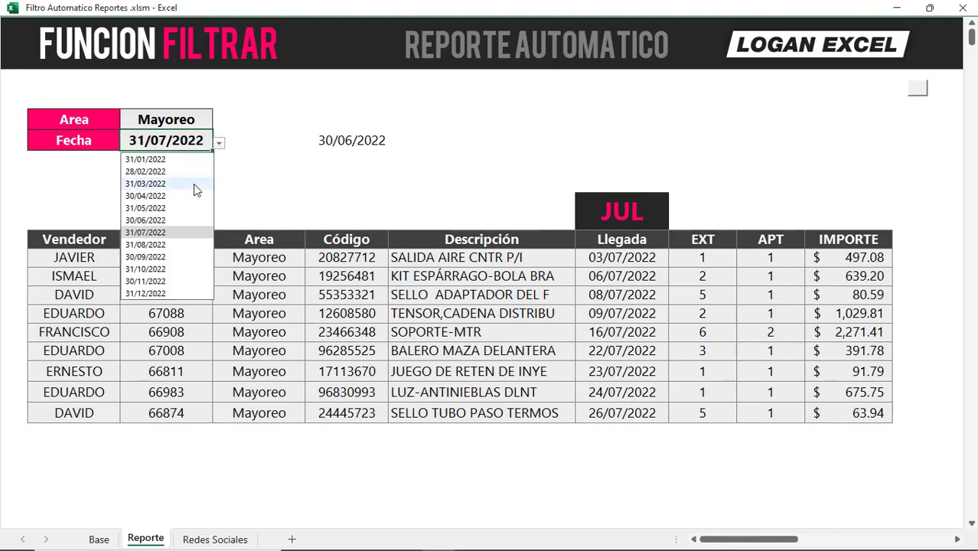
click(194, 184)
click(218, 147)
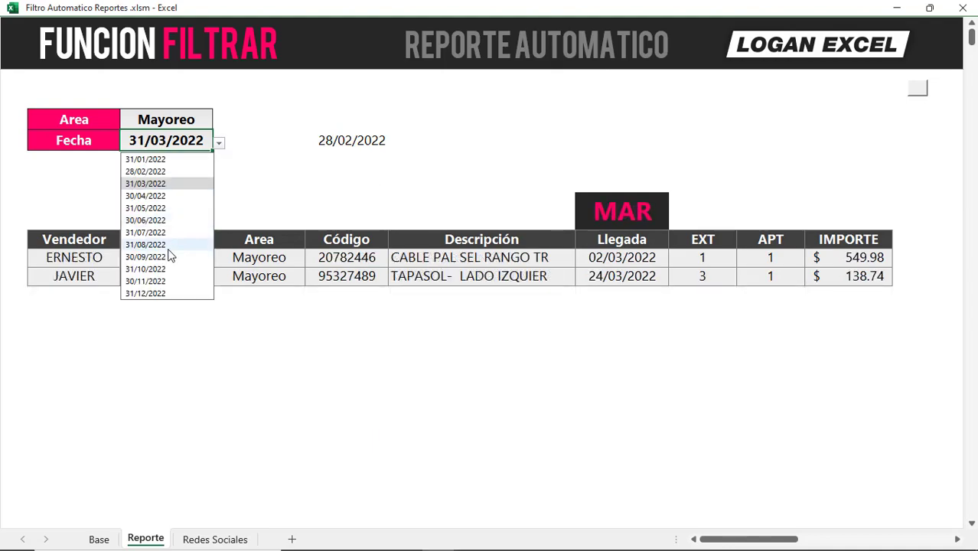
Step: Set the date to 31/08/2022 and try the Seguros, Mostrador and Mayoreo areas
click(170, 244)
click(208, 122)
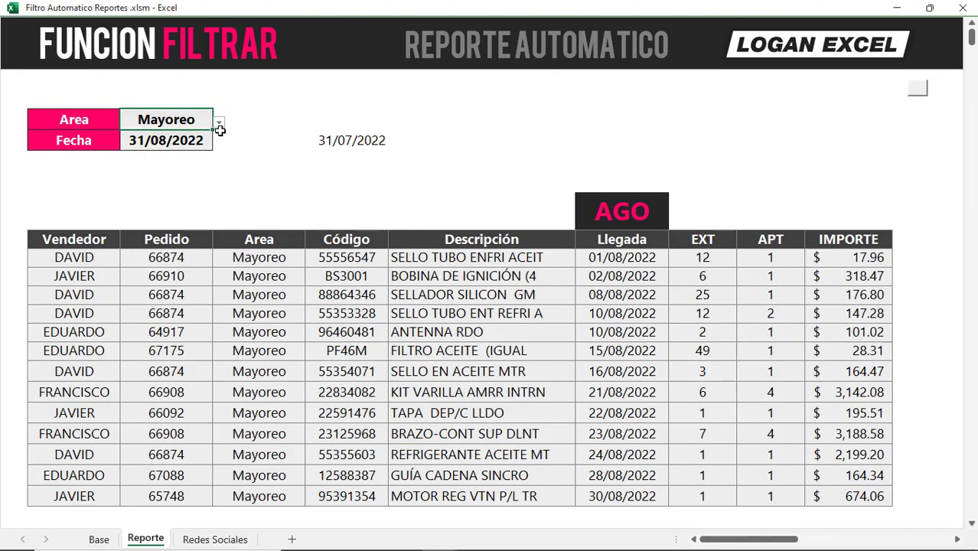
click(219, 124)
click(145, 163)
click(219, 124)
click(144, 187)
click(218, 125)
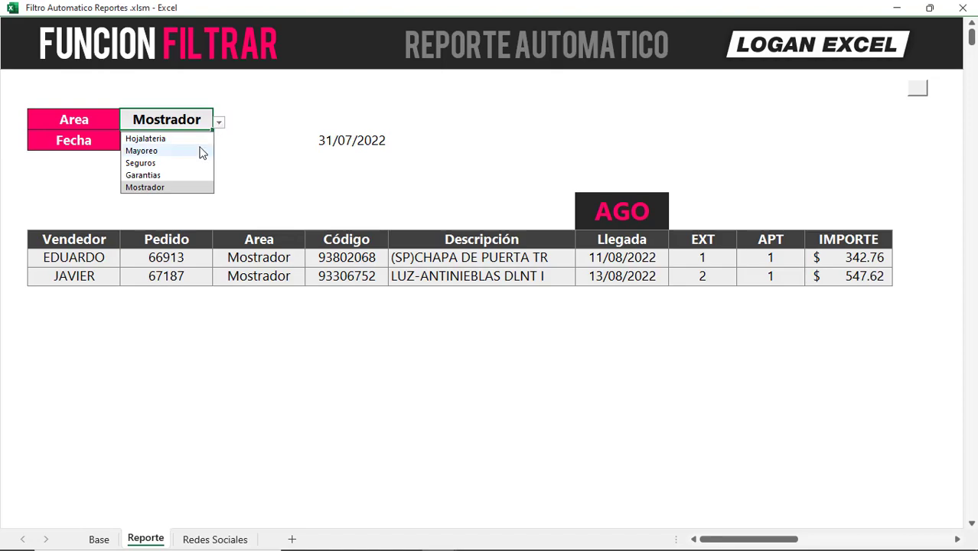
click(197, 151)
Step: Alternate the Area between Garantias and Mayoreo, finally settling on Seguros
click(177, 175)
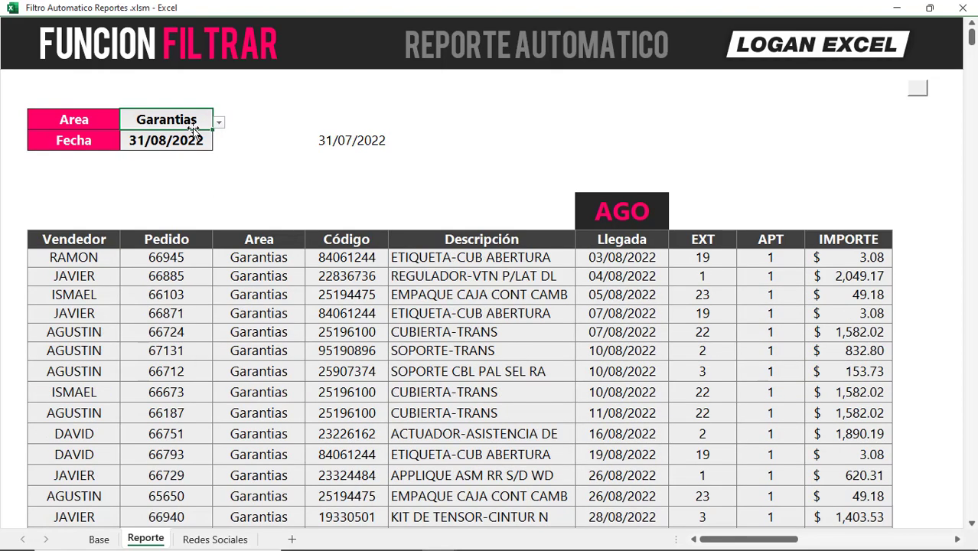
click(218, 124)
click(175, 149)
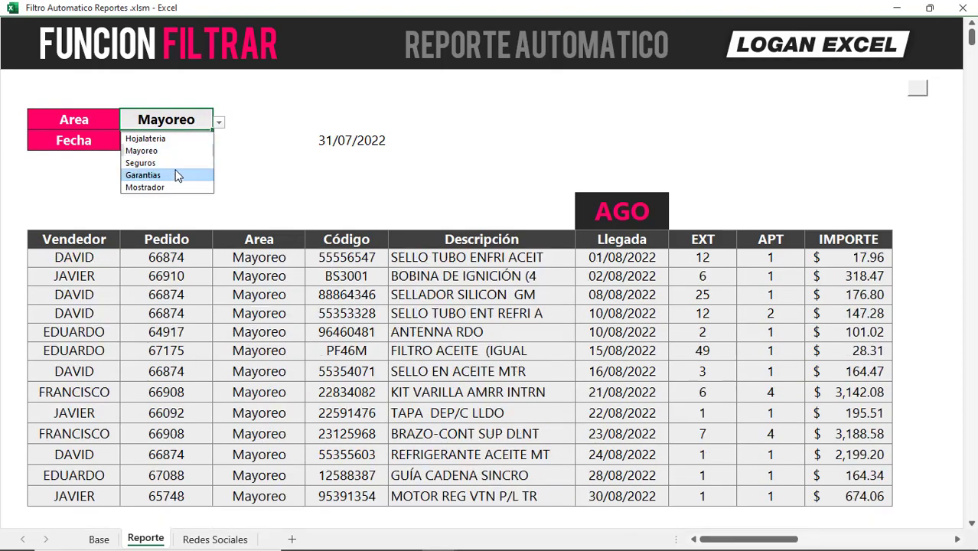
click(177, 175)
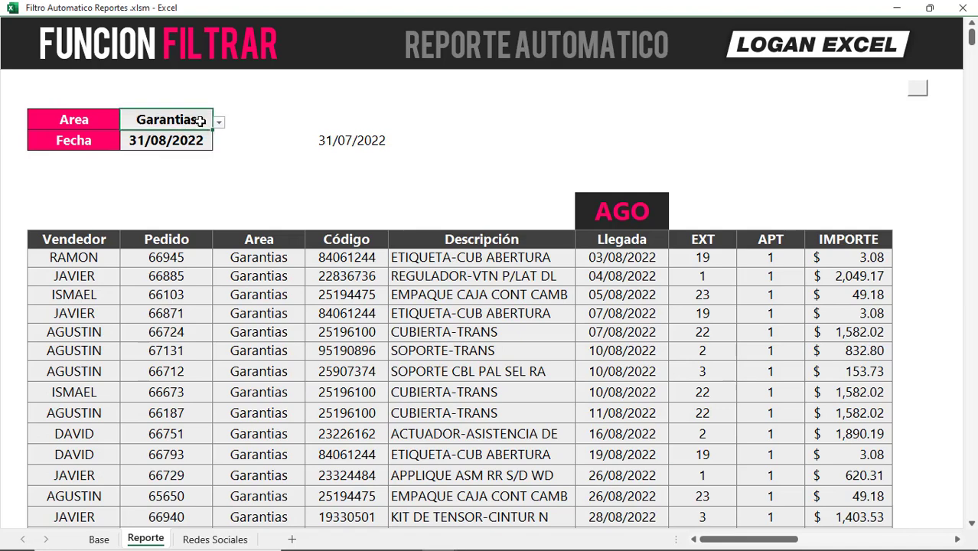
click(219, 124)
click(196, 151)
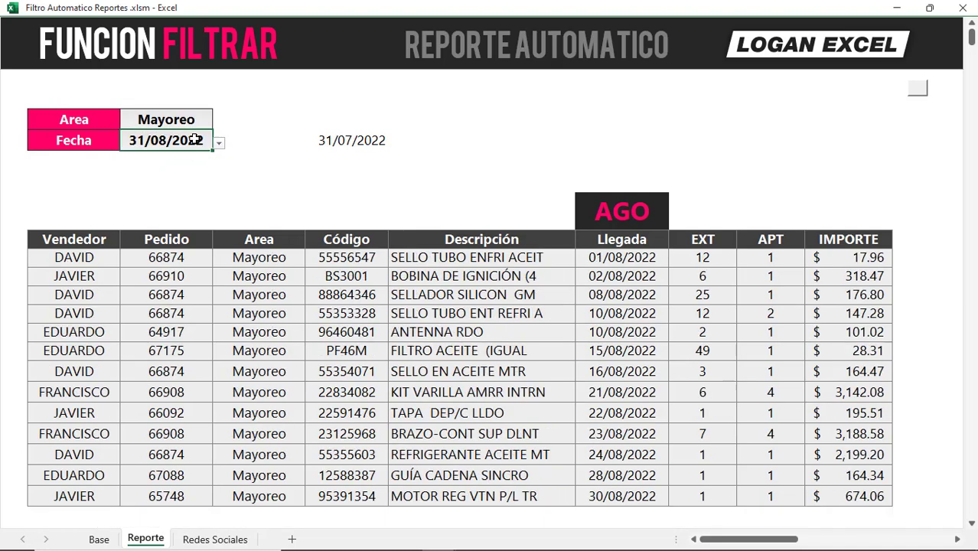
click(219, 122)
click(187, 164)
click(208, 140)
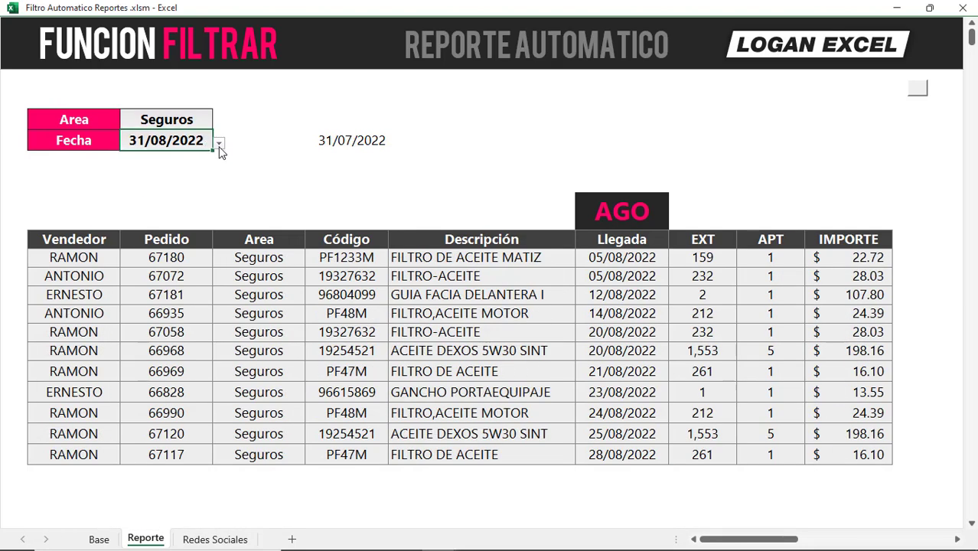